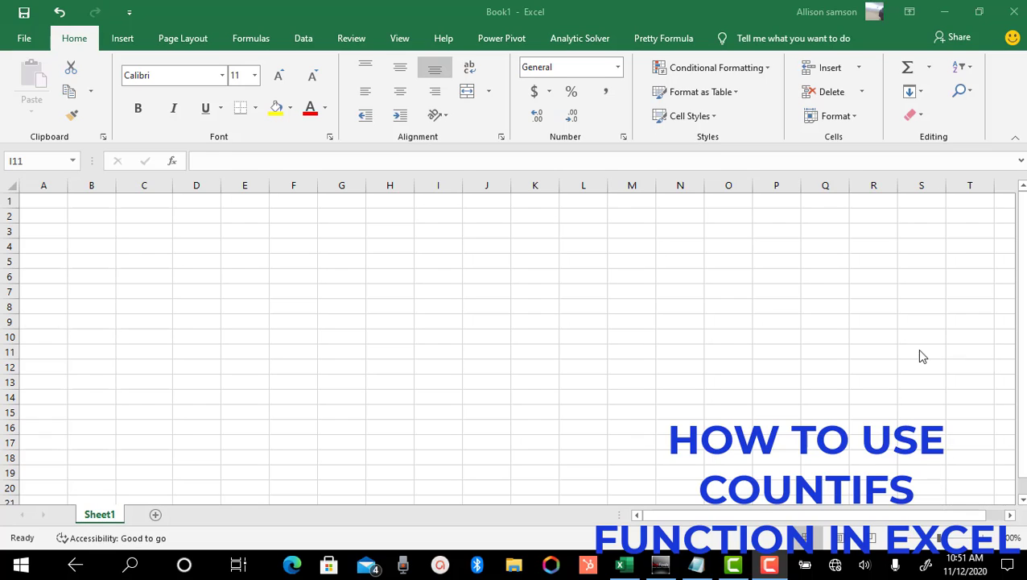
Step: Enter the title "Count cells between dates" in cell D3
left_click(191, 230)
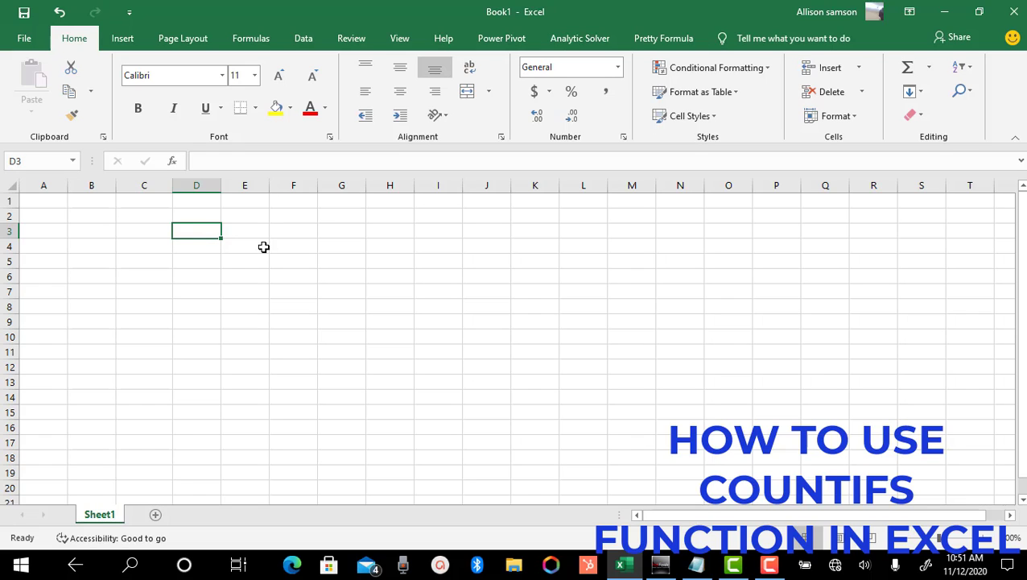
type("Coun")
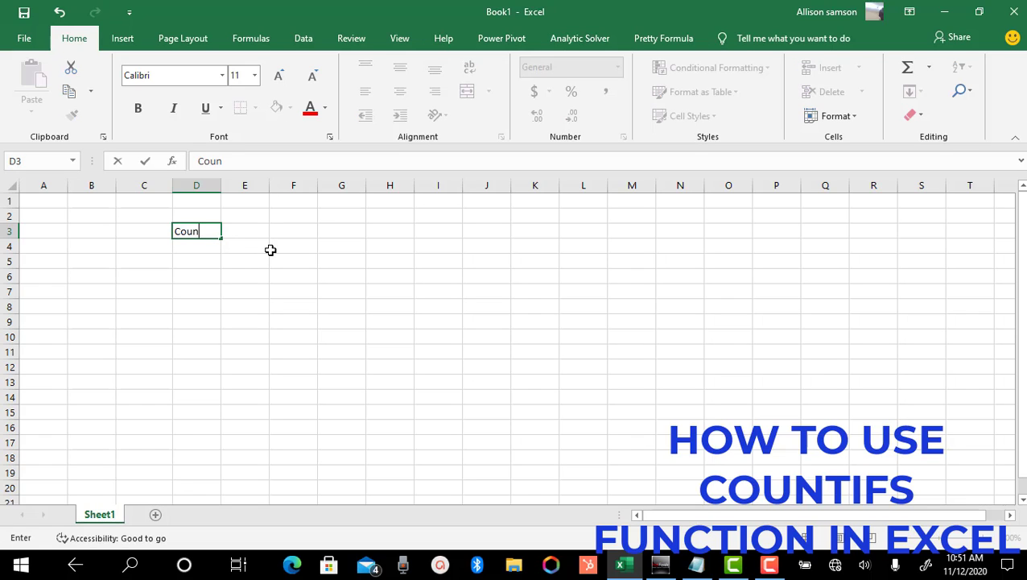
type("t cells betw")
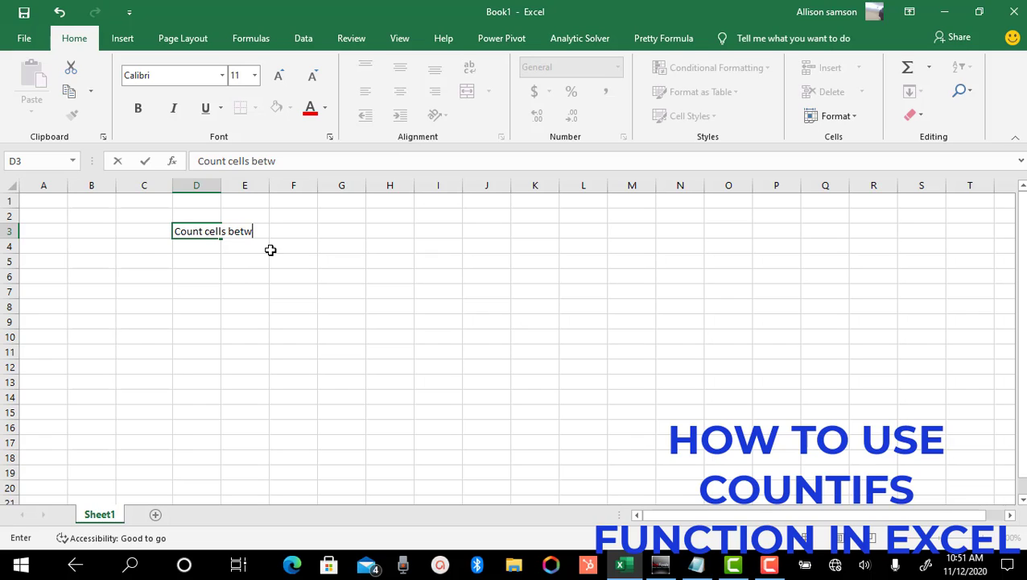
type("een dates")
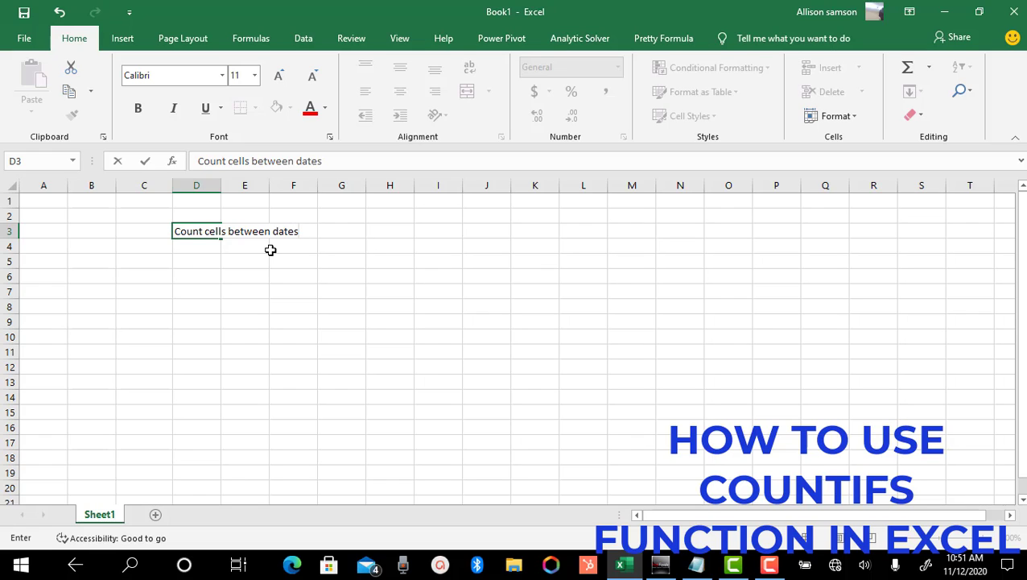
key("Return")
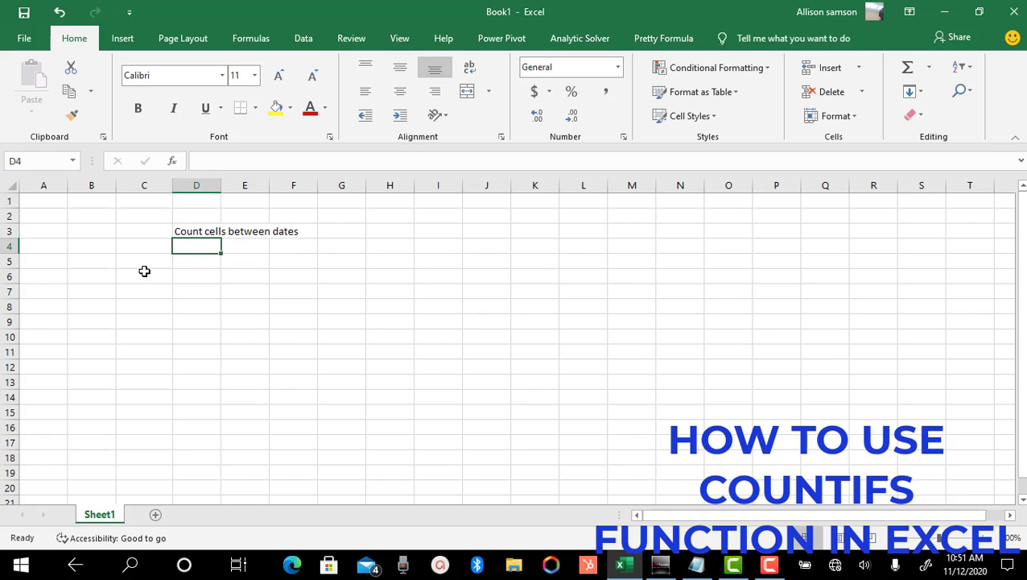
Step: Enter the column headings Name in B4 and Birthday in C4
left_click(85, 247)
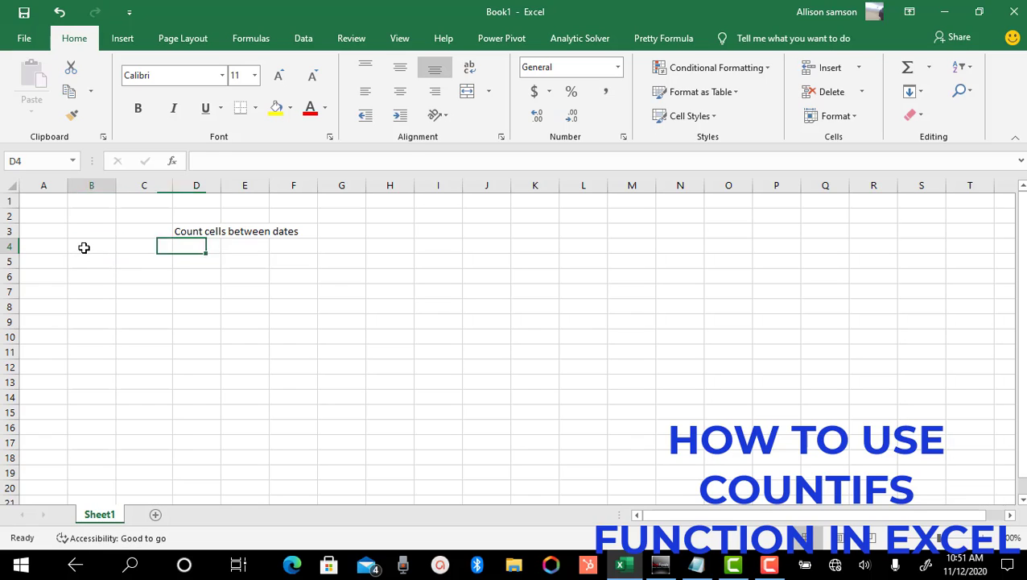
type("Nfavo")
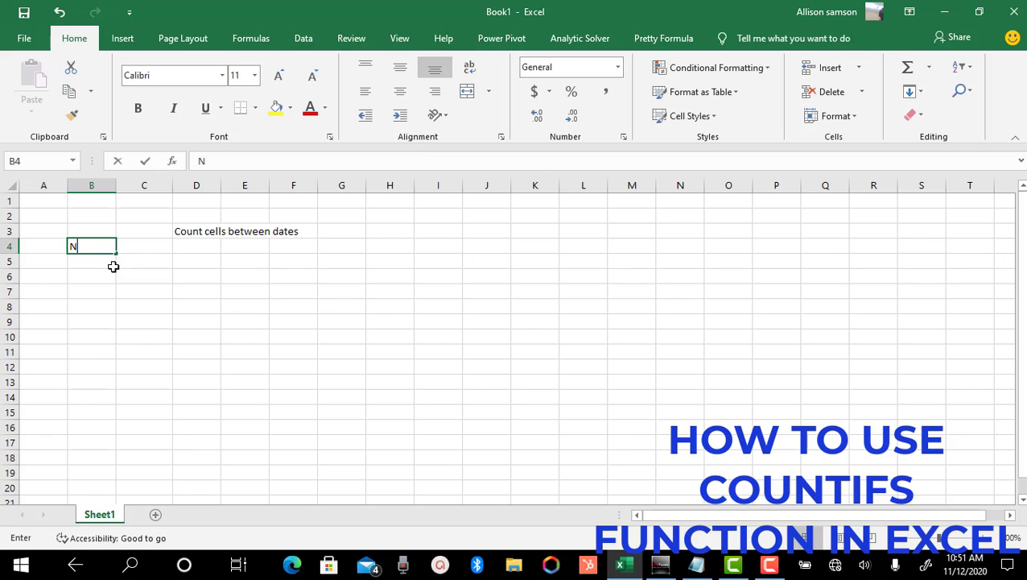
key("BackSpace")
key("BackSpace")
key("BackSpace")
key("BackSpace")
type("ame")
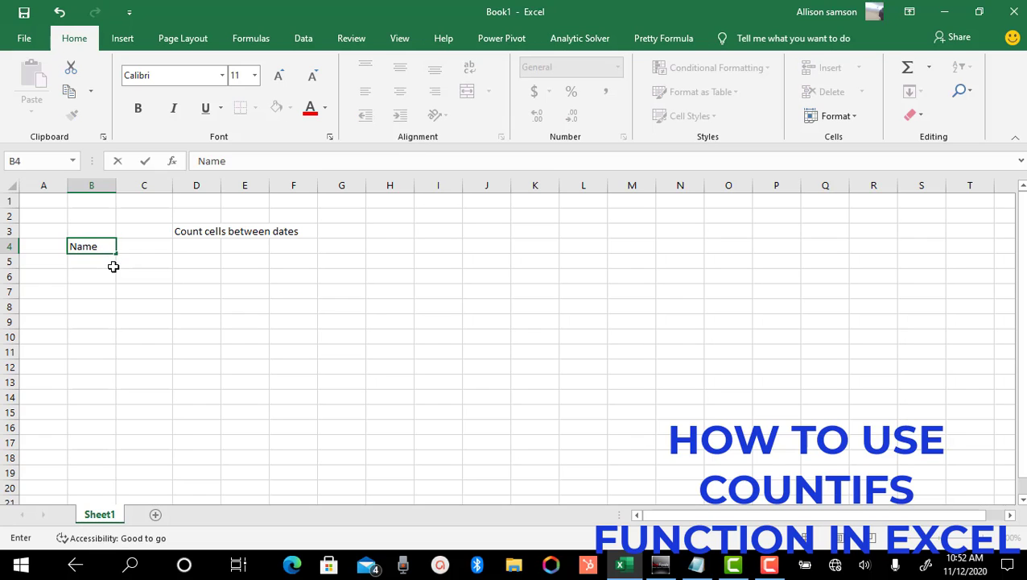
key("Tab")
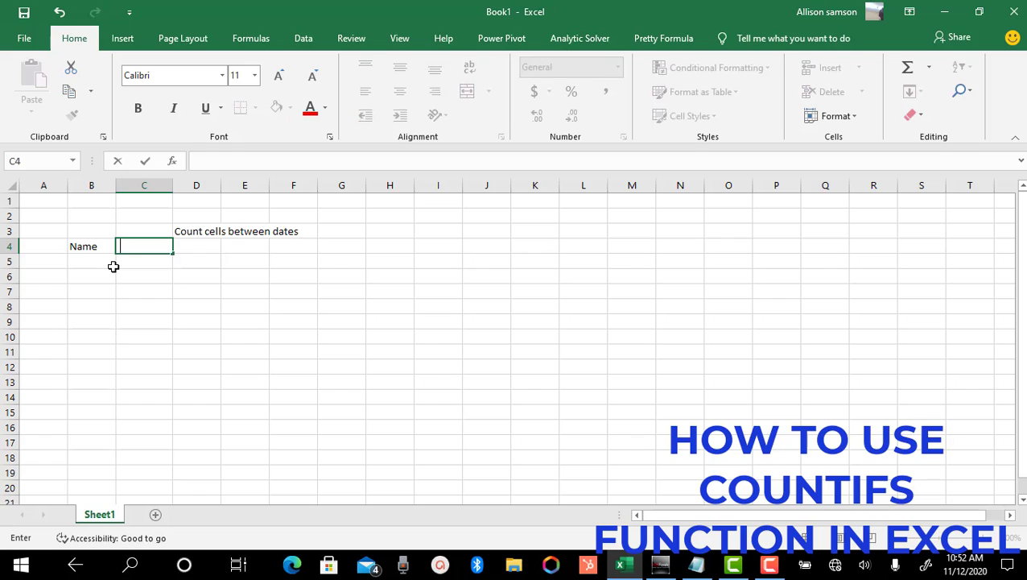
type("Birthday")
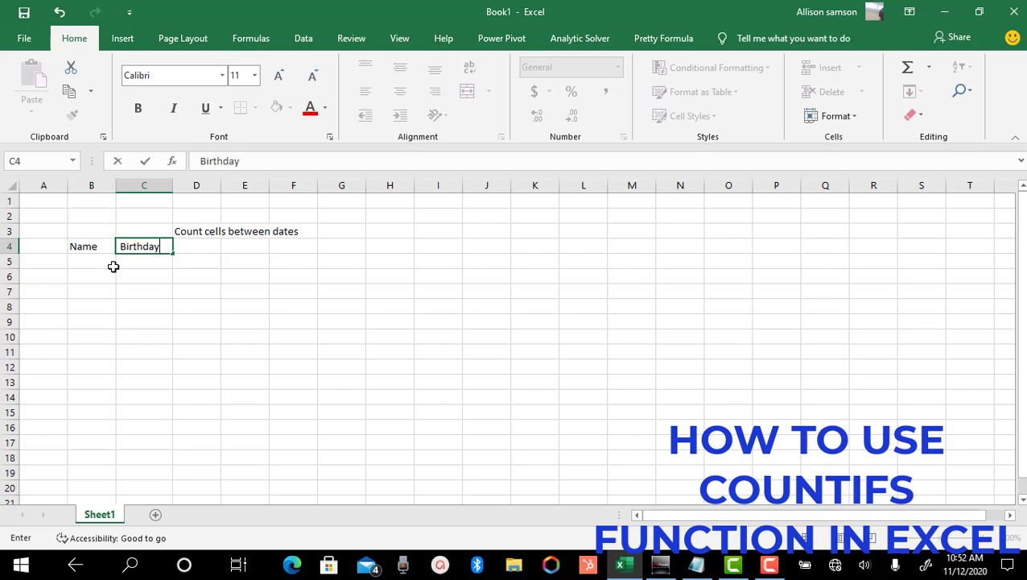
key("Return")
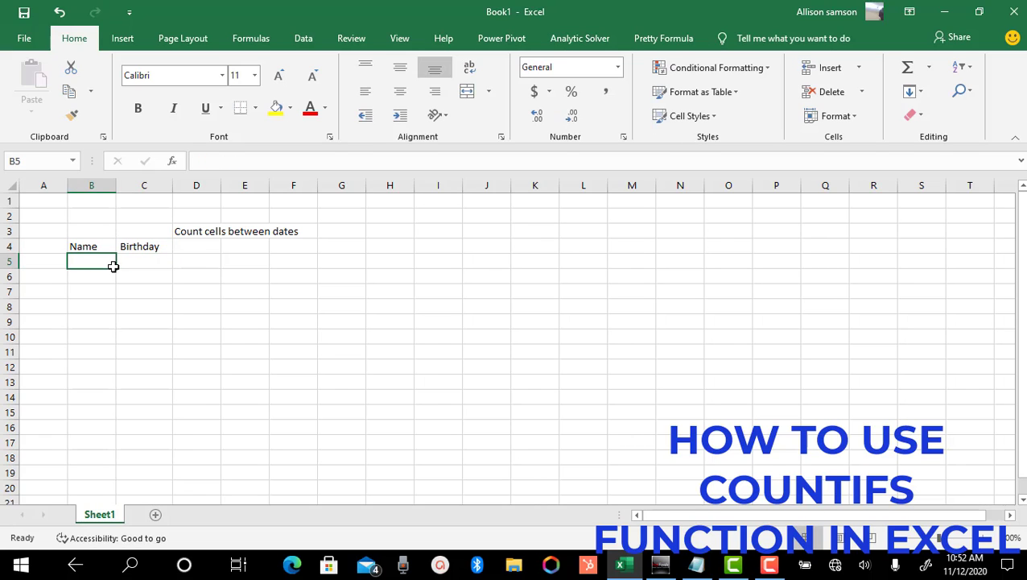
Step: Enter the first three people's names under the Name heading in B5:B7
type("Joh")
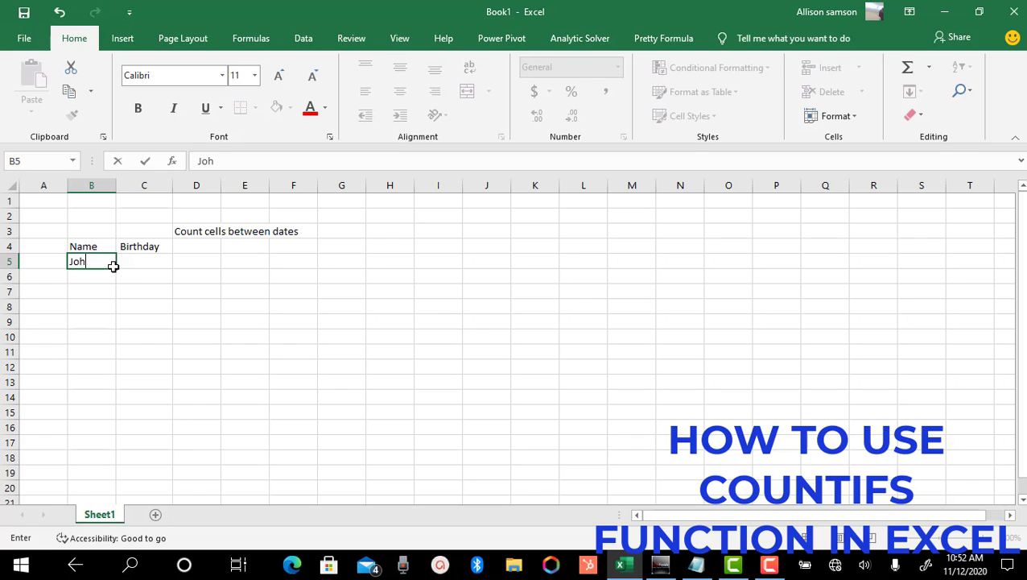
type("n")
key("BackSpace")
type("n")
key("Return")
type("so")
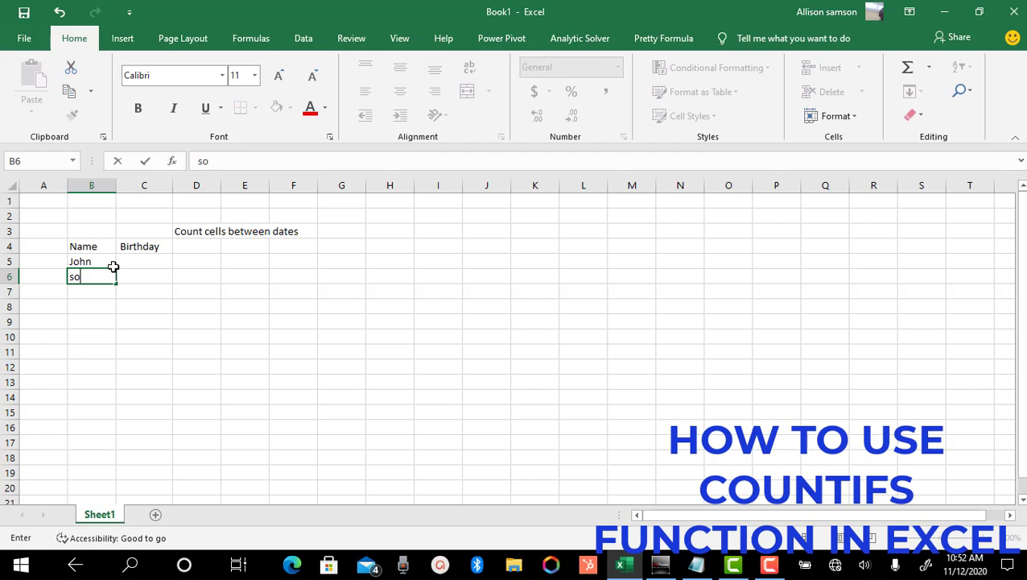
type("lomon")
key("Return")
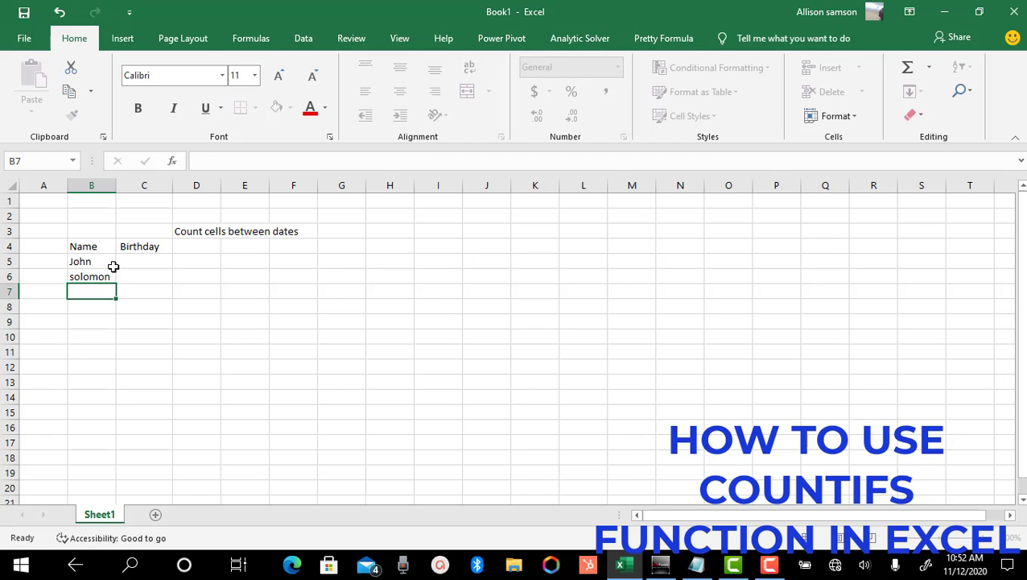
type("samuel")
key("Return")
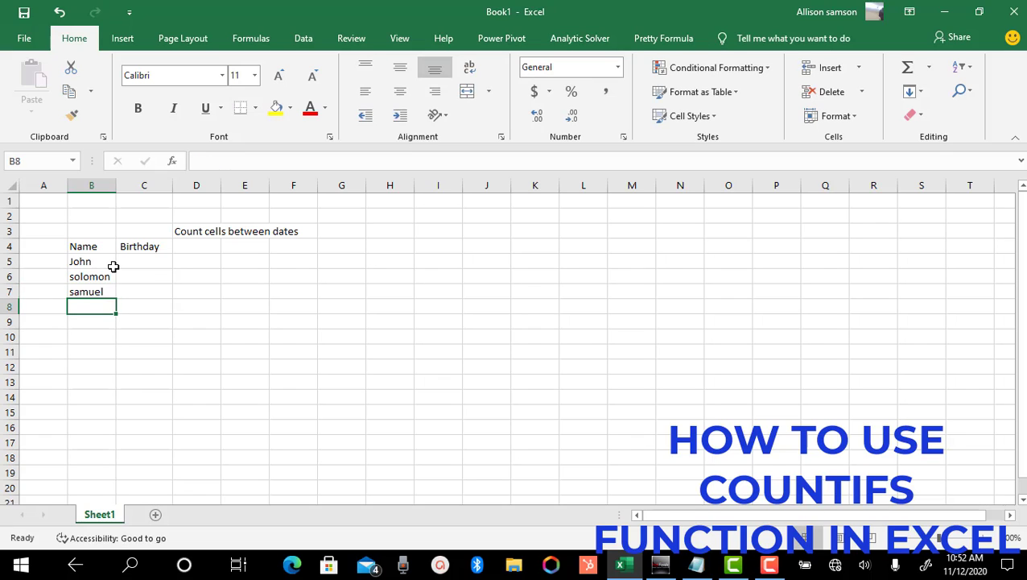
Step: Fill in four more people's names in B8:B11 to complete the Name column
type("sho")
key("BackSpace")
key("BackSpace")
type("ola")
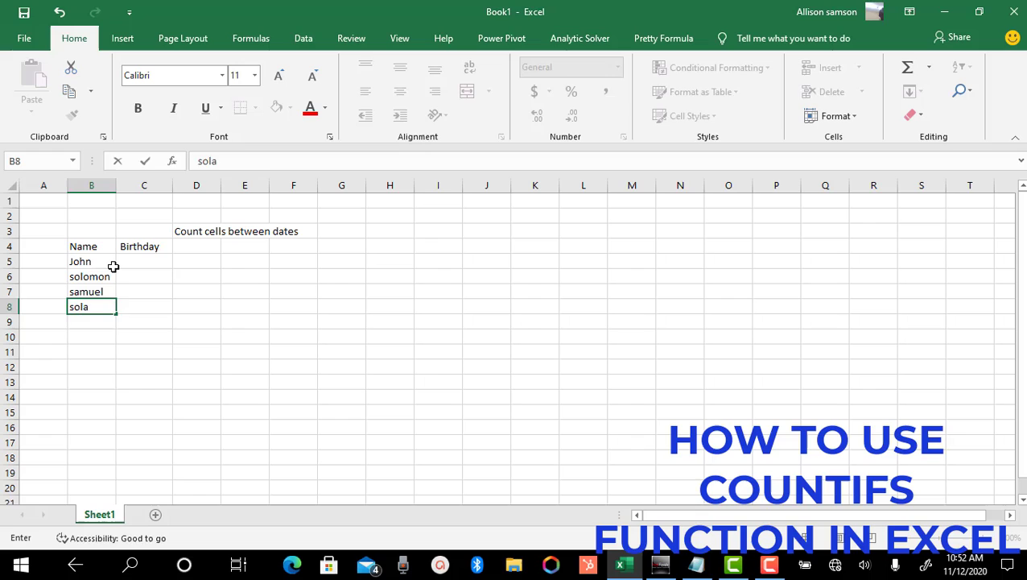
key("Return")
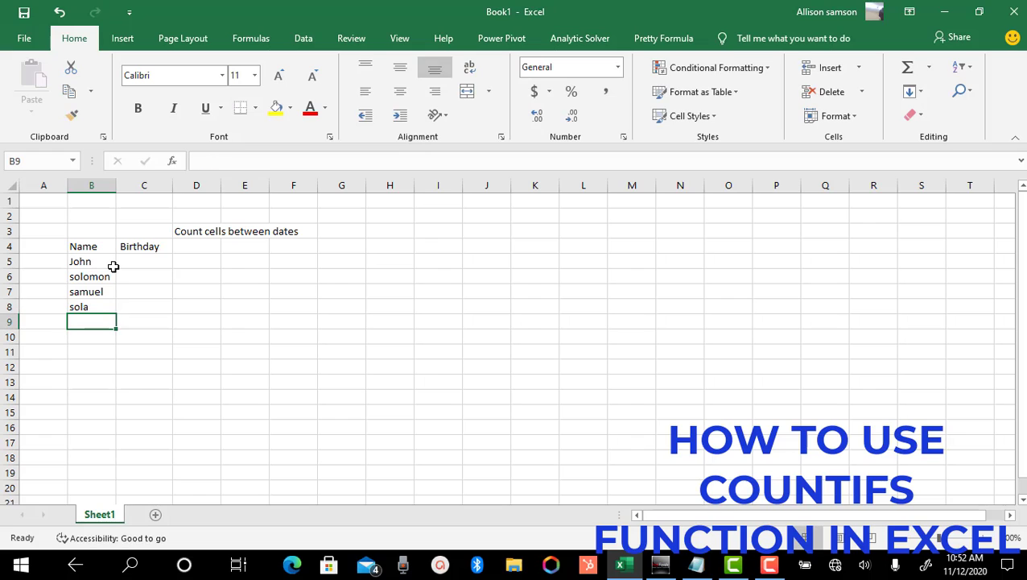
type("akin")
key("Return")
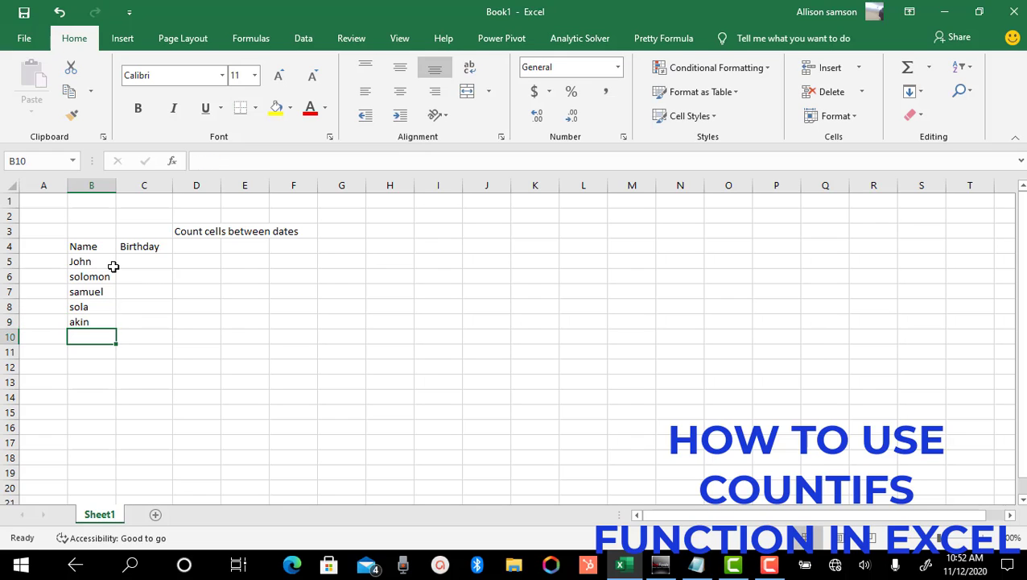
type("da")
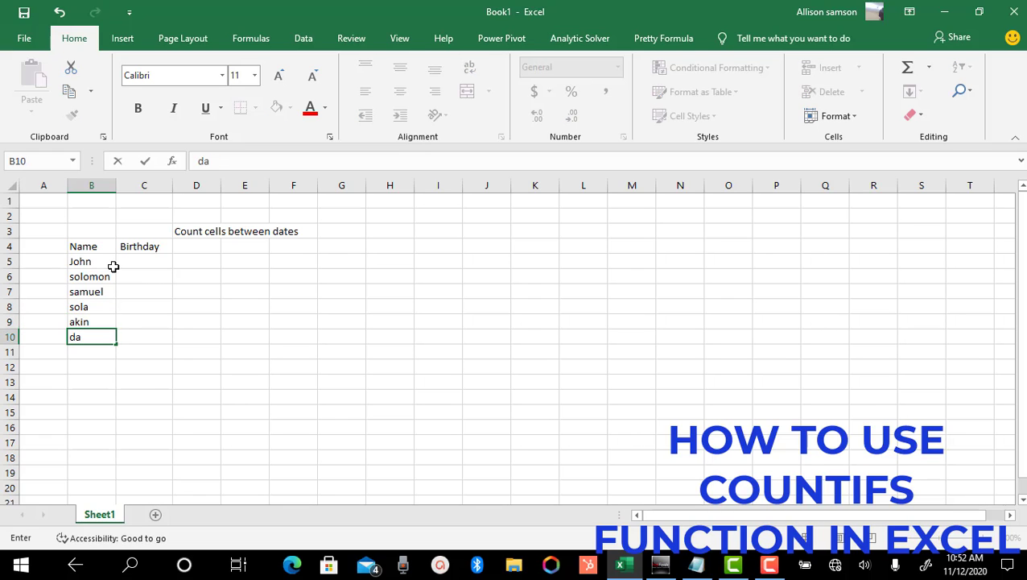
type("vid")
key("Return")
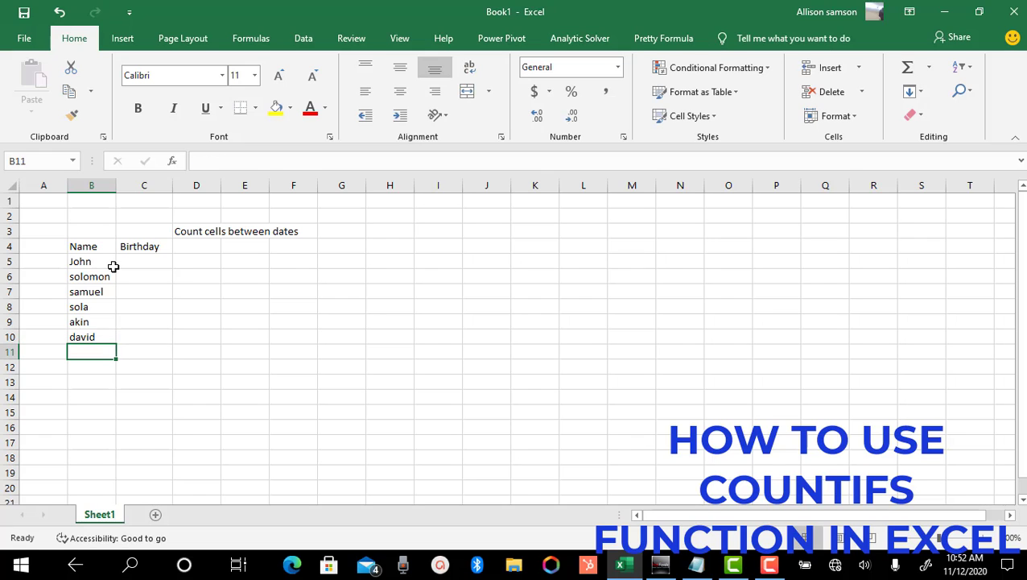
type("joy")
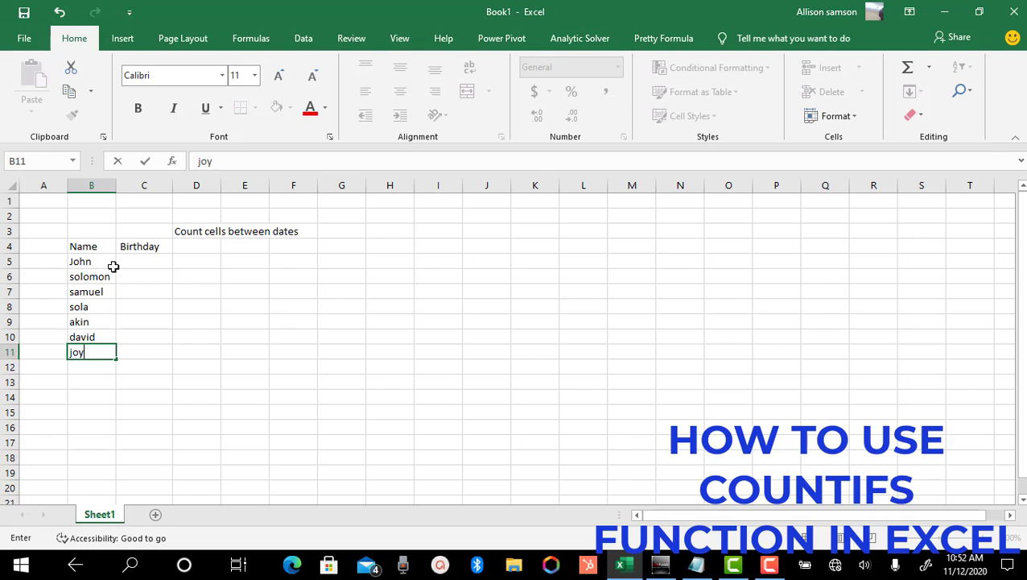
Step: Enter the birth dates of the first three people under the Birthday heading in C5:C7
left_click(136, 260)
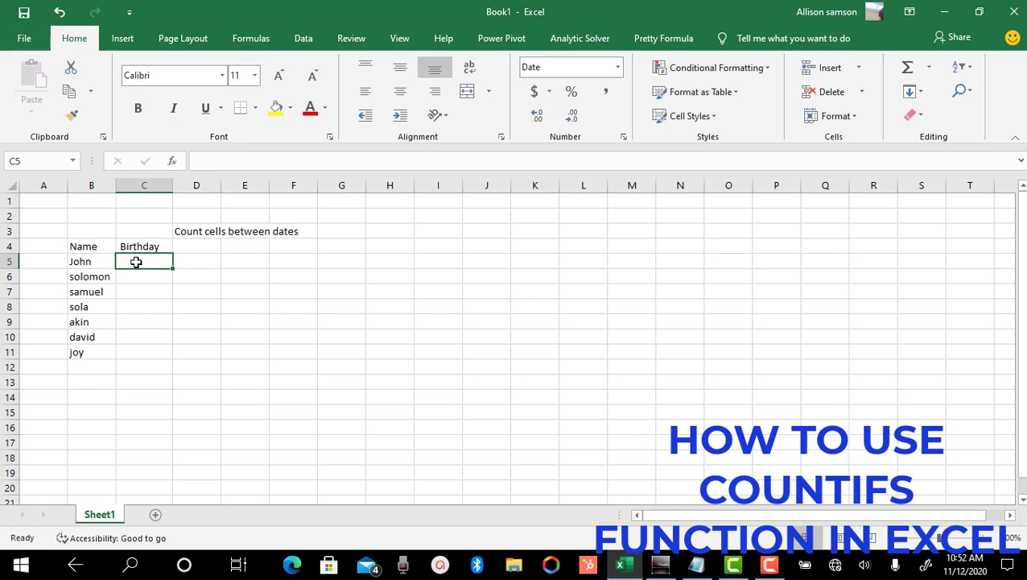
type("1")
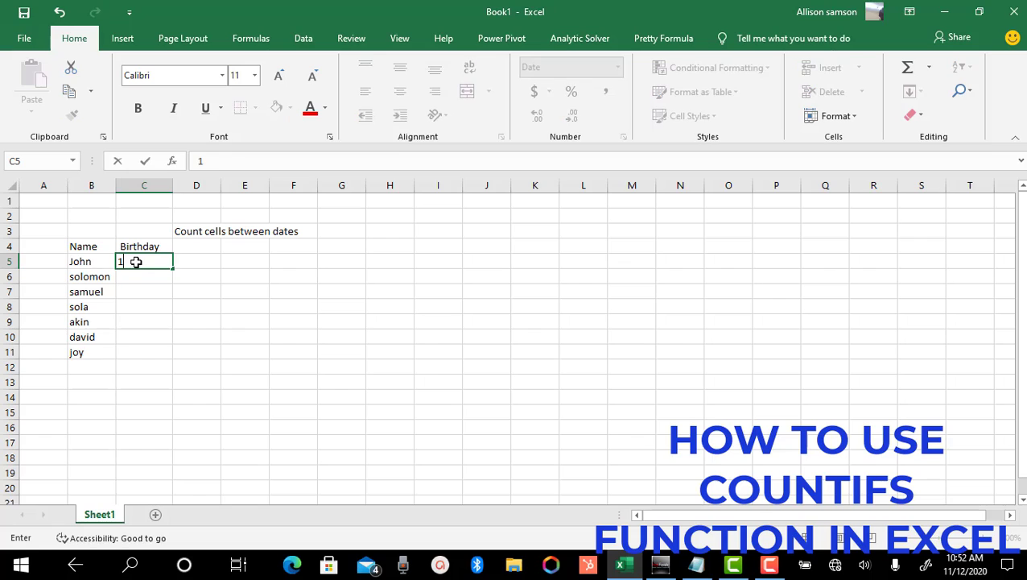
type("/15/199")
key("Return")
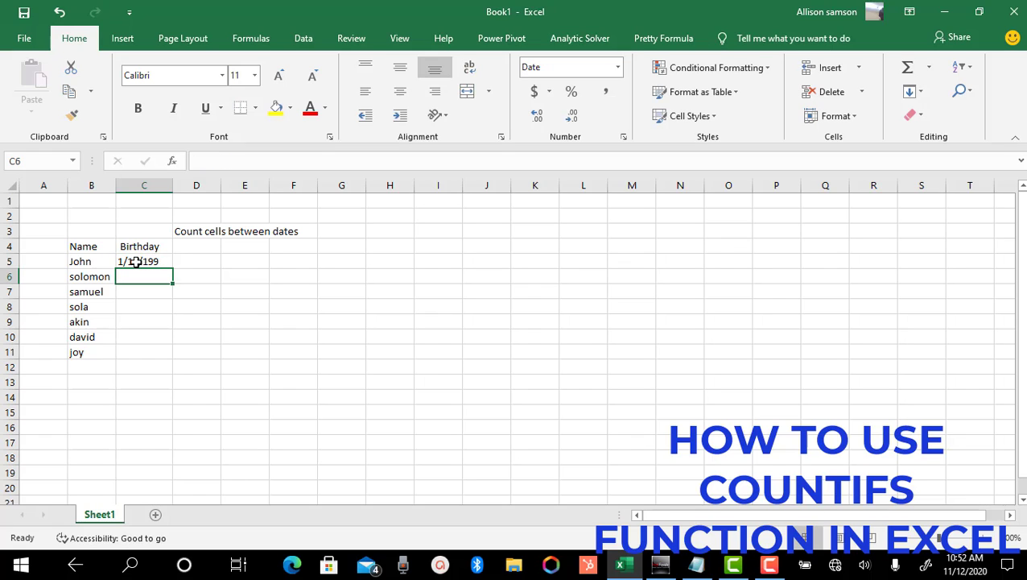
type("2")
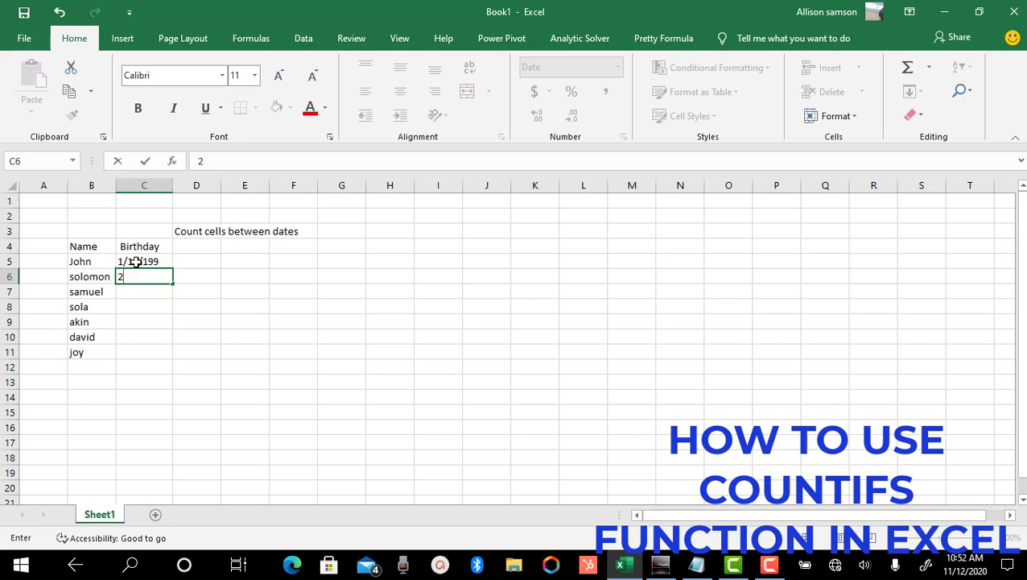
type("/5/199")
key("Return")
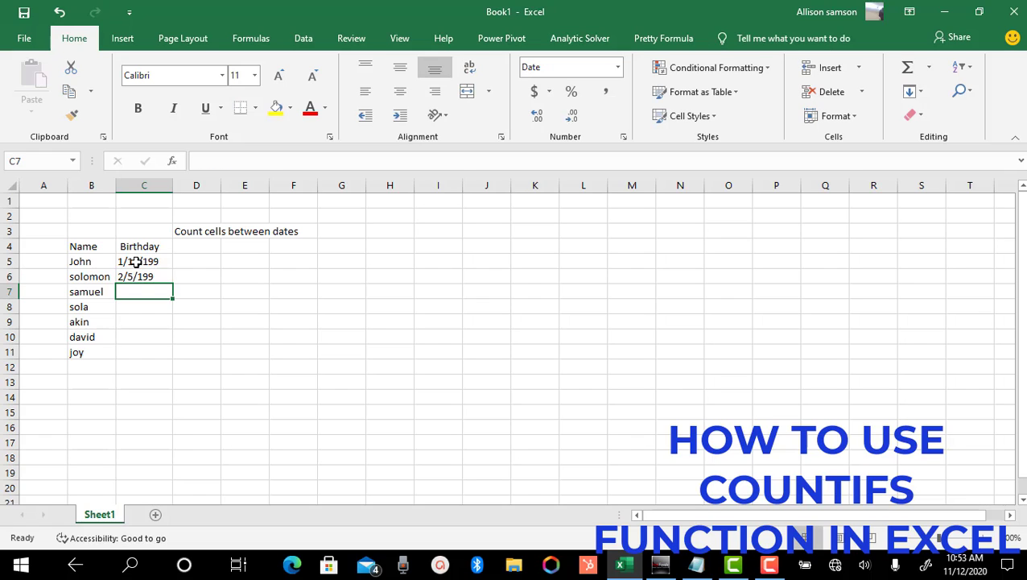
type("3/2")
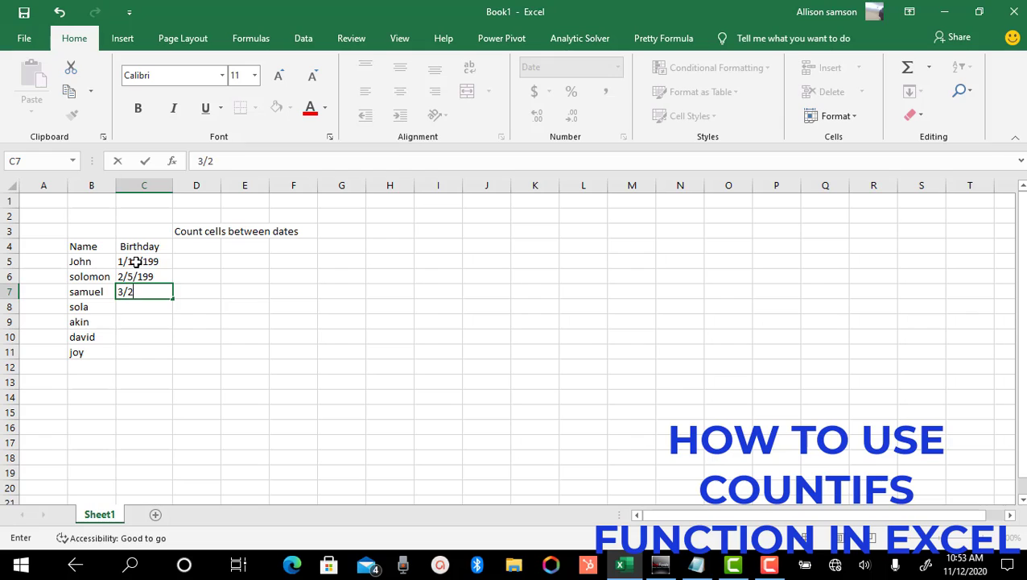
type("3/2000")
key("Return")
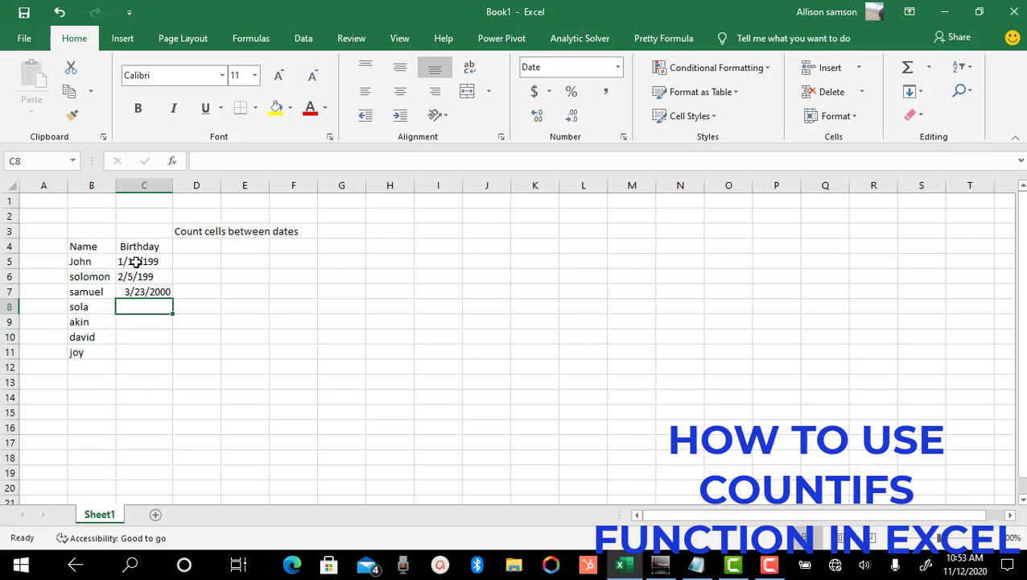
Step: Enter the birth dates of the next three people in C8:C10 of the Birthday column
type("5/1")
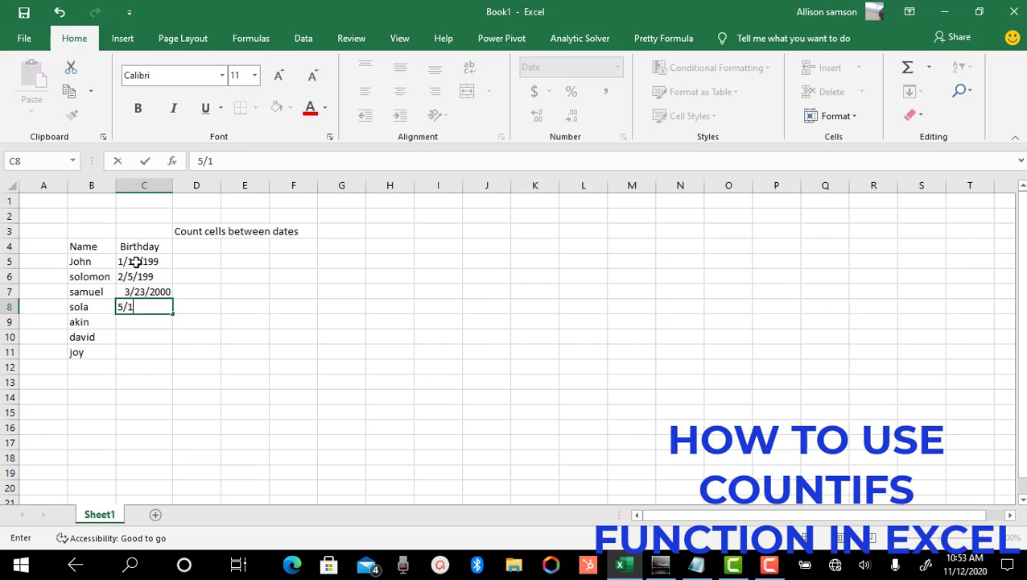
type("/2000")
key("Return")
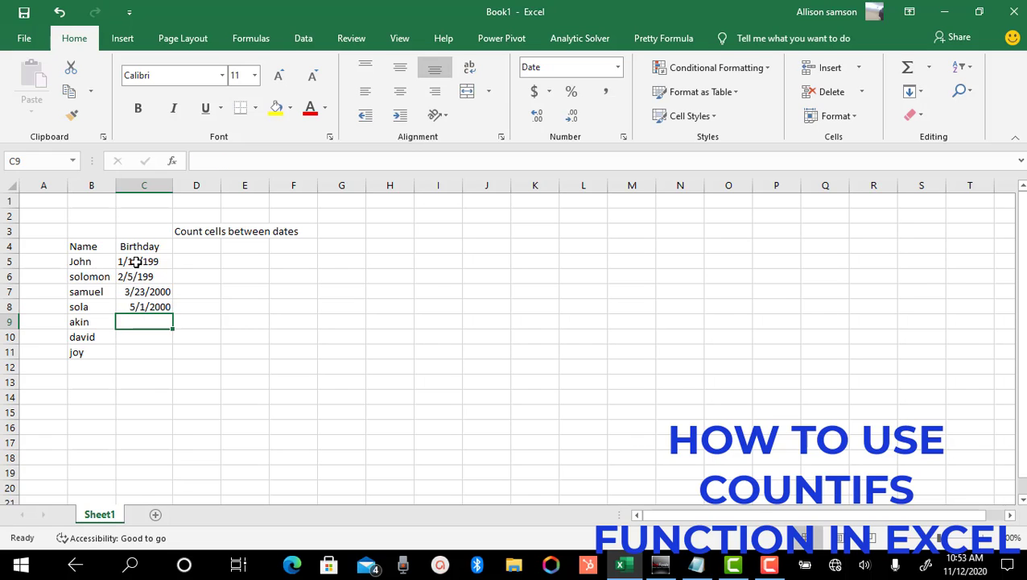
type("5/1")
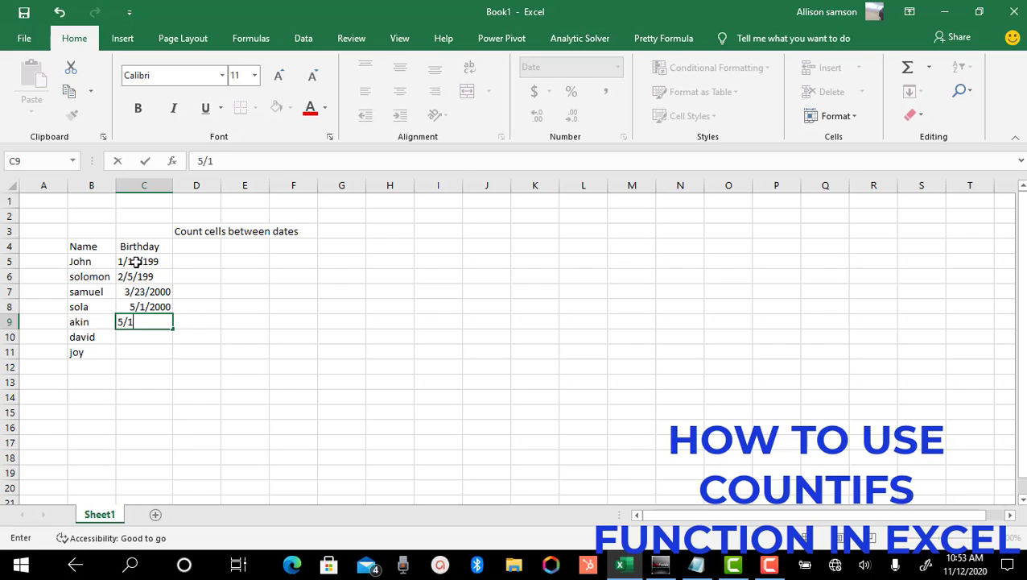
type("1/2000")
key("Return")
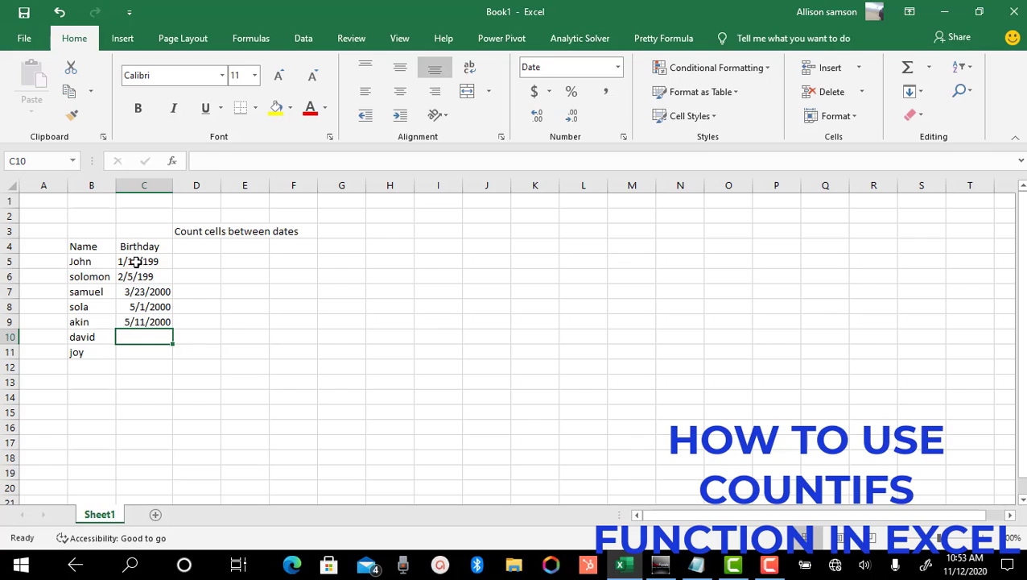
type("8/")
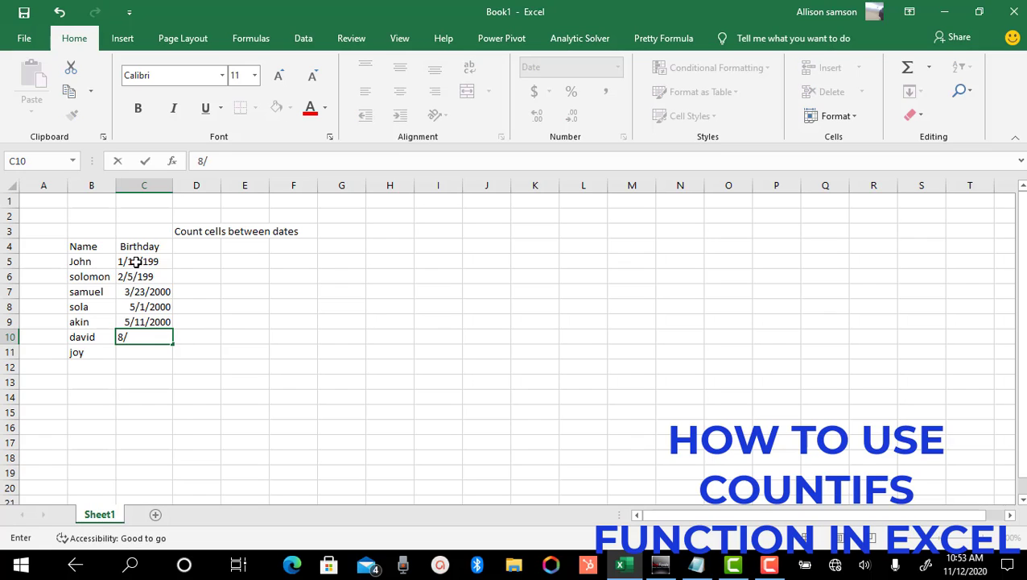
type("20/2000")
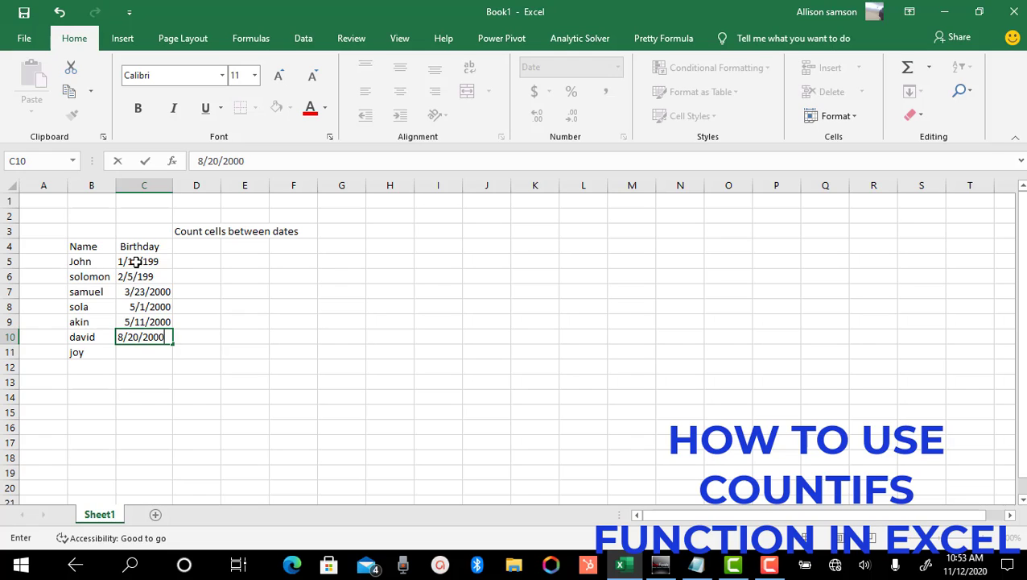
key("Return")
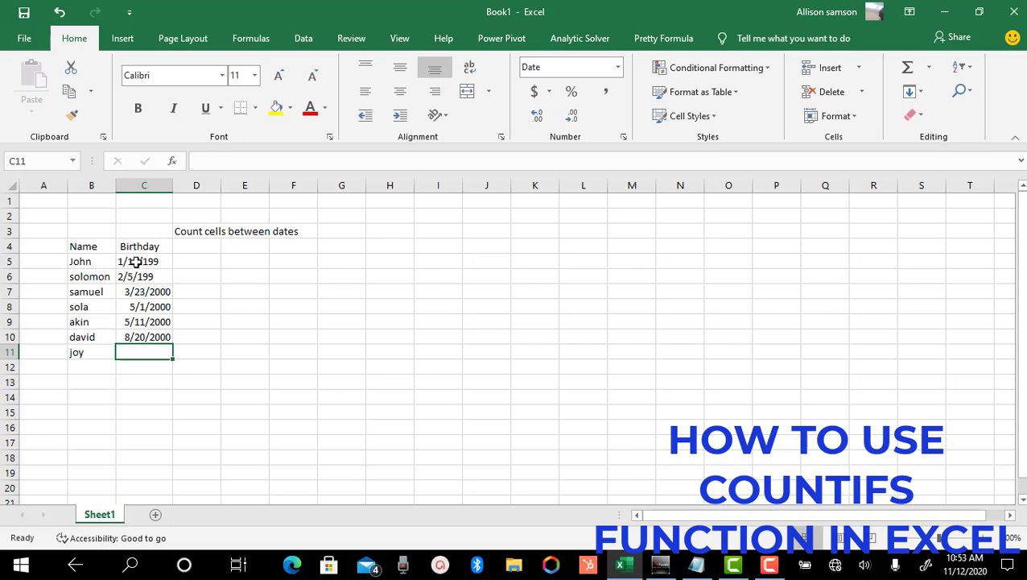
Step: Enter the last person's birth date in C11 to complete the Birthday column
type("1/1")
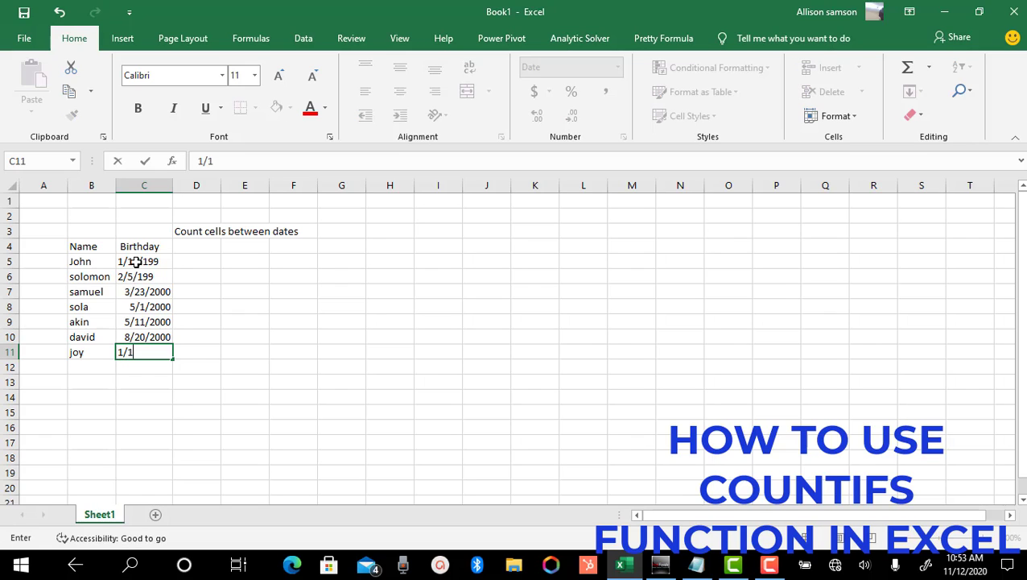
type("3/2001")
key("Return")
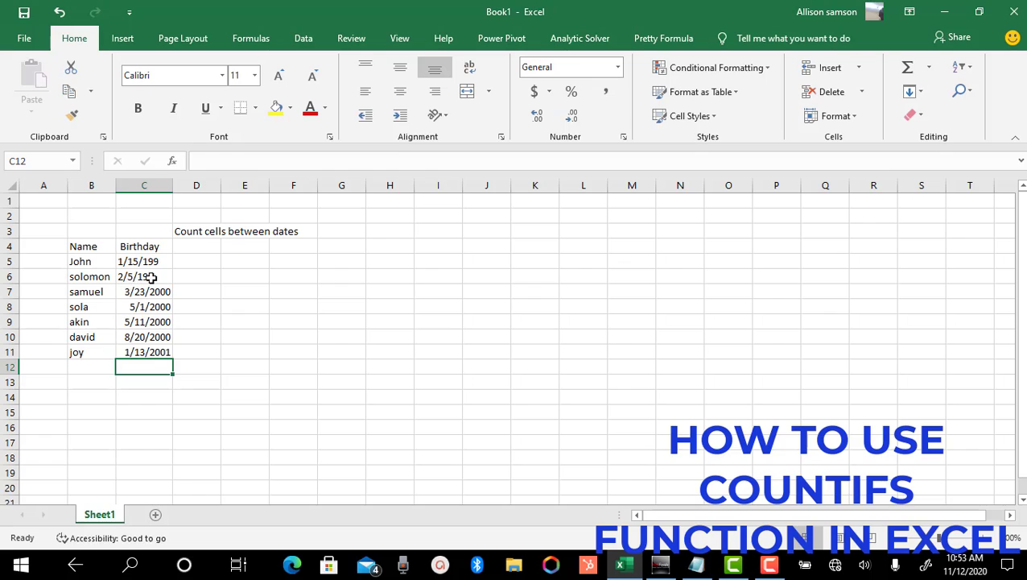
Step: Complete the birth years in C6 and C5 to four digits by appending the missing final 9
double_click(155, 276)
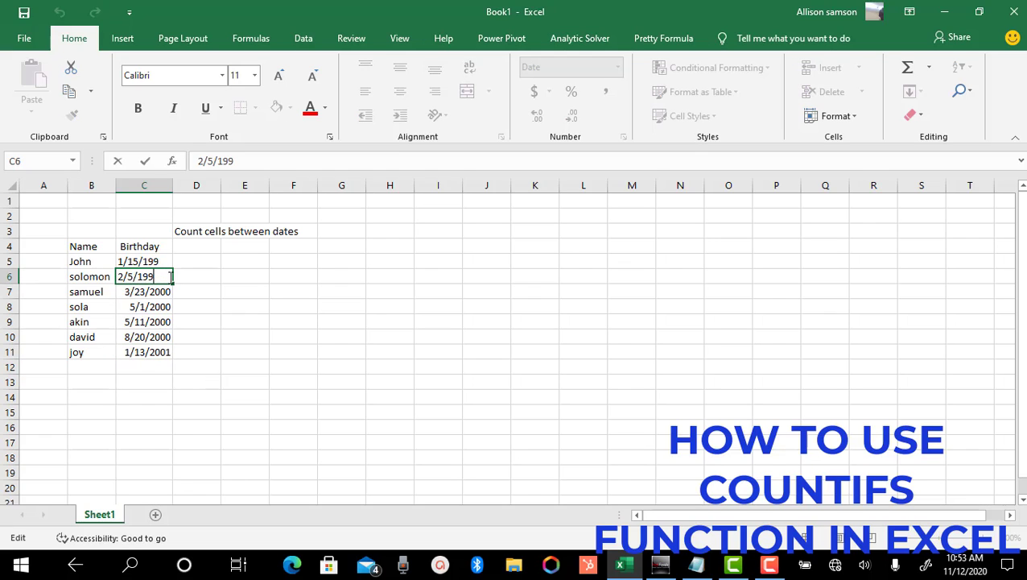
type("9")
left_click(161, 261)
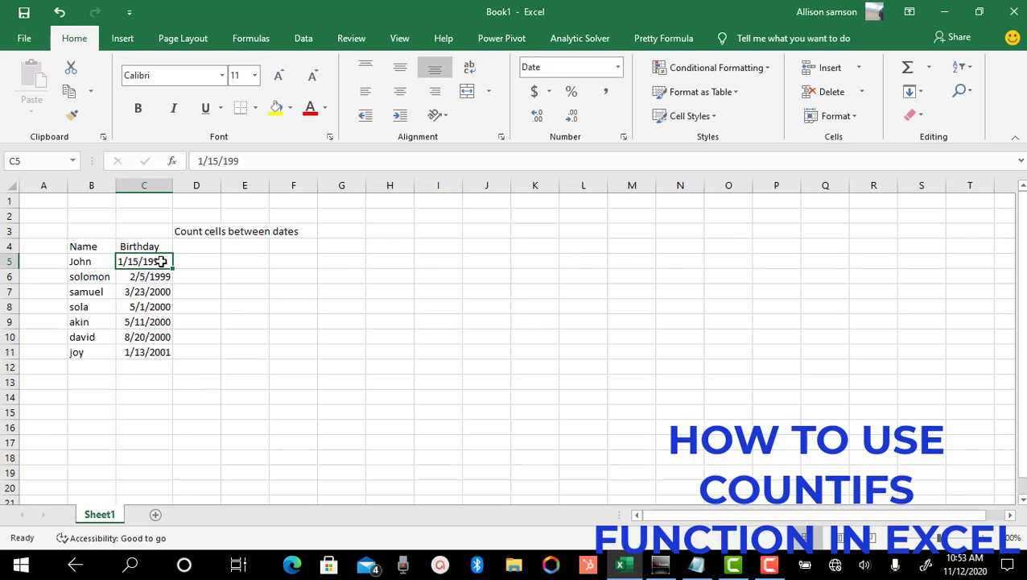
double_click(164, 262)
type("9")
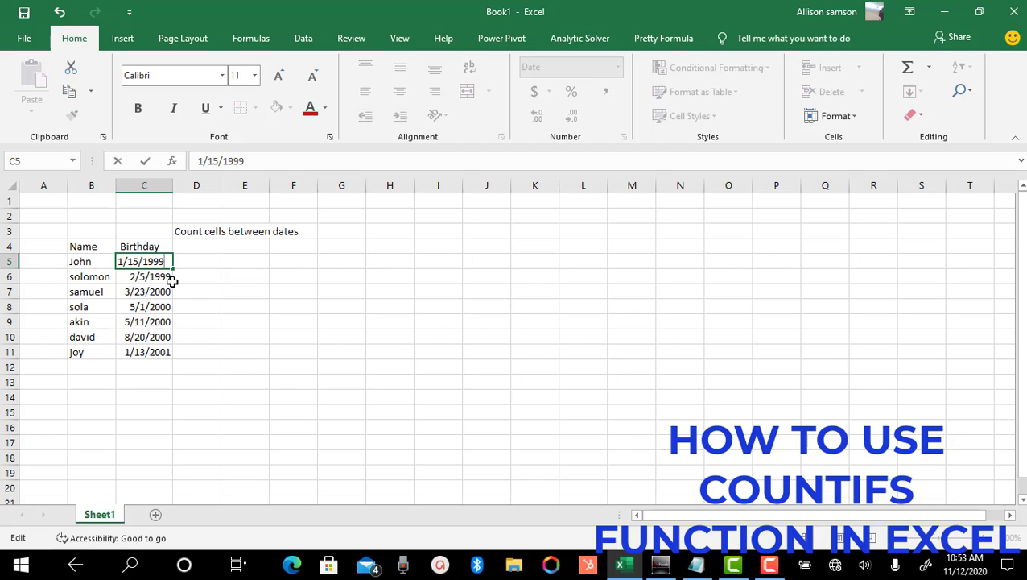
key("Return")
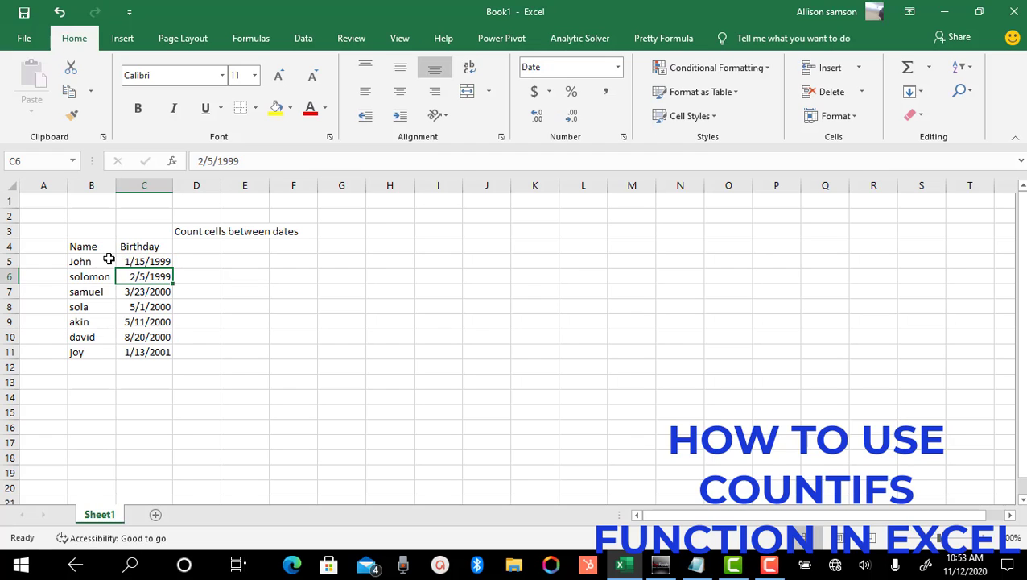
Step: Bold the "Count cells between dates" title and convert B4:C11 into a table with headers
left_click_drag(175, 232, 293, 230)
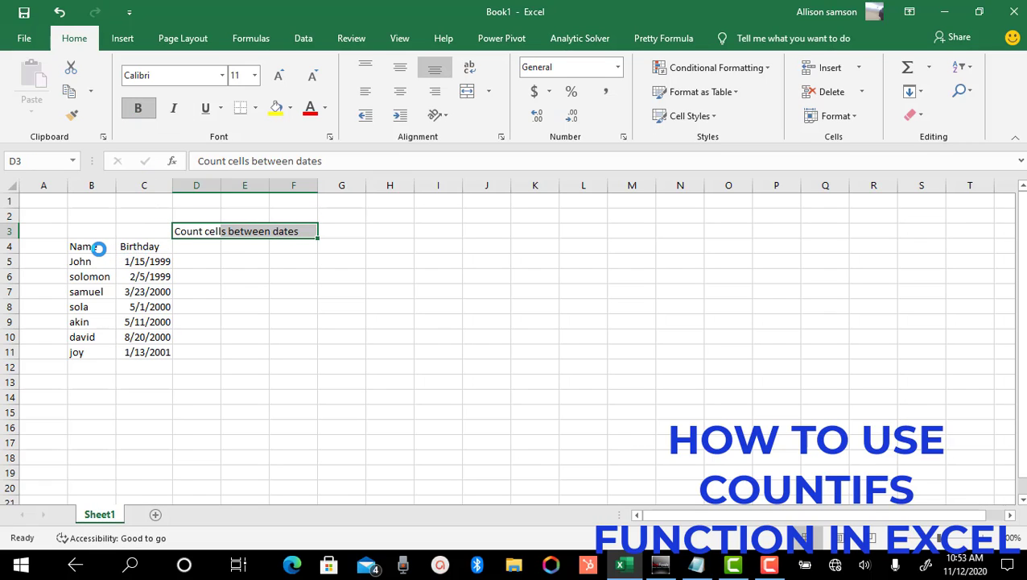
key("ctrl+b")
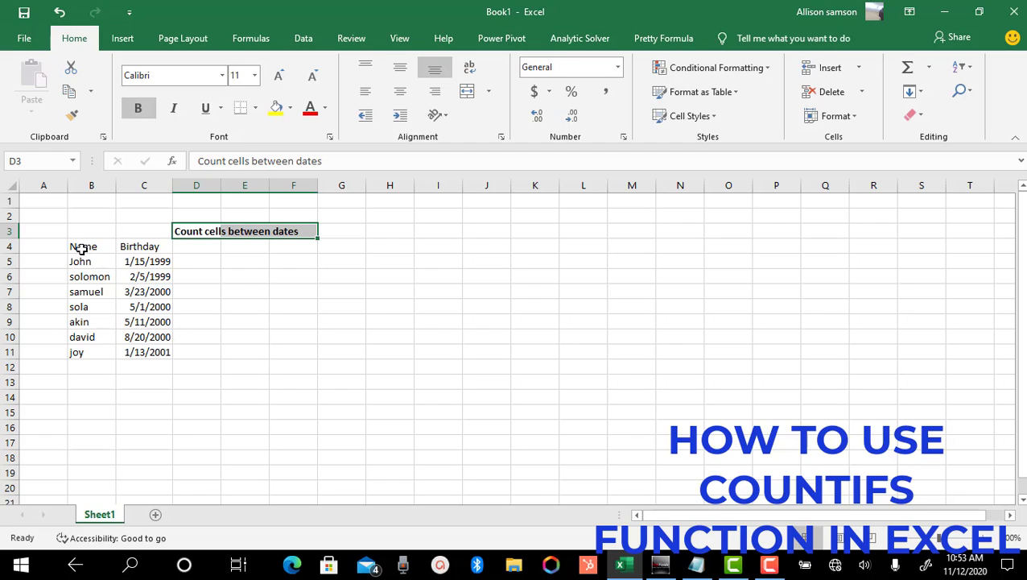
left_click_drag(82, 249, 149, 349)
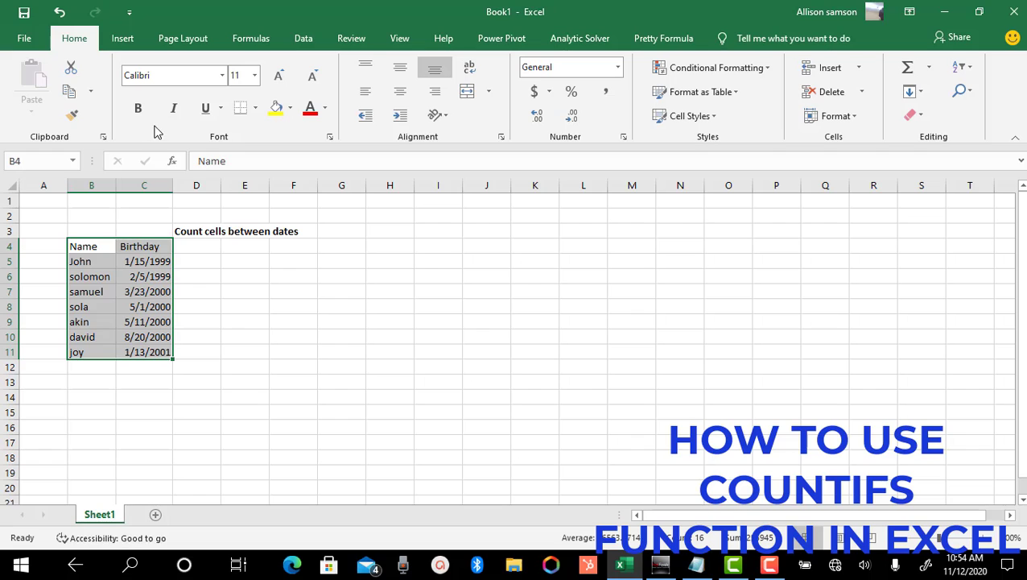
left_click(123, 42)
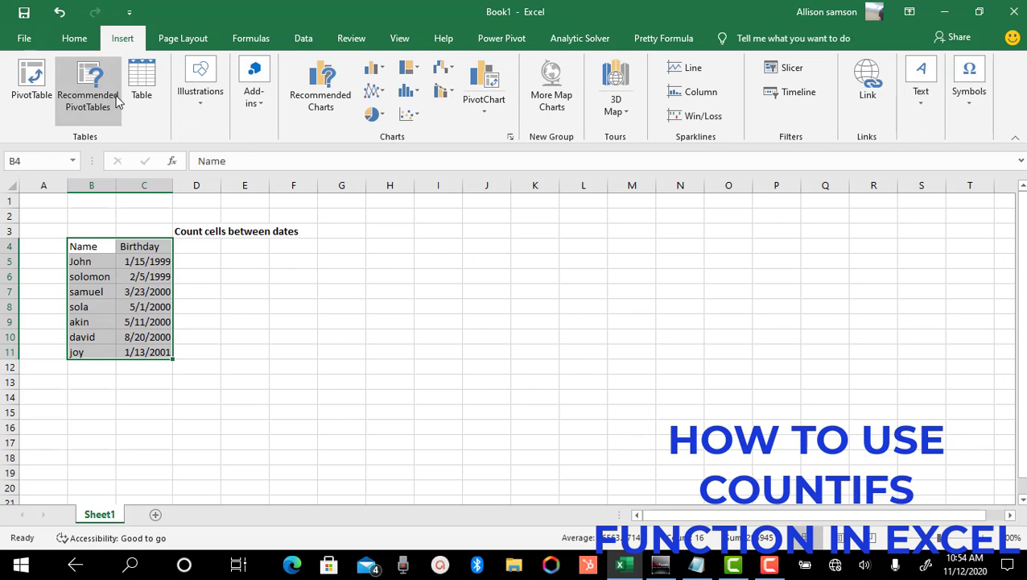
left_click(145, 84)
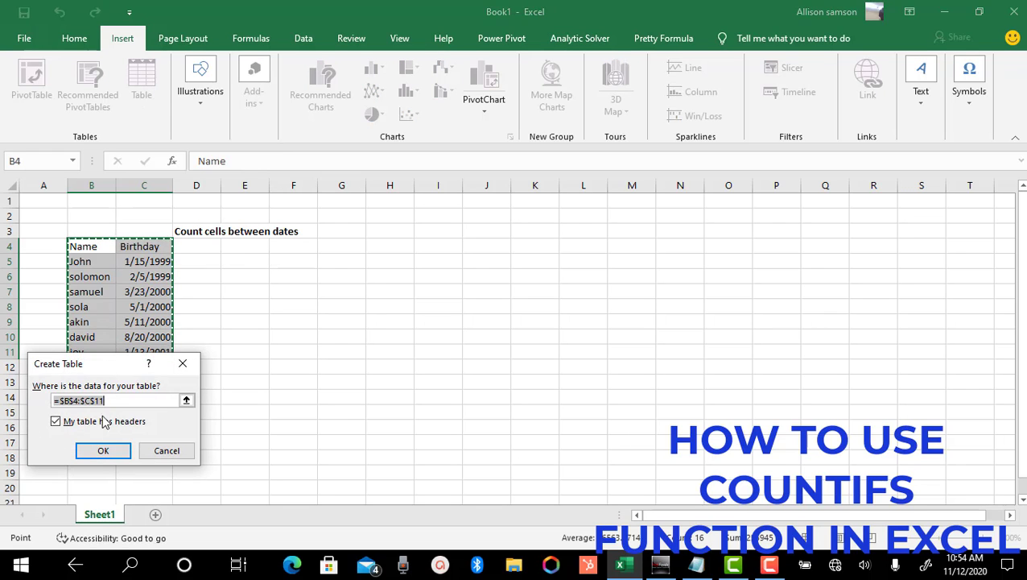
left_click(103, 454)
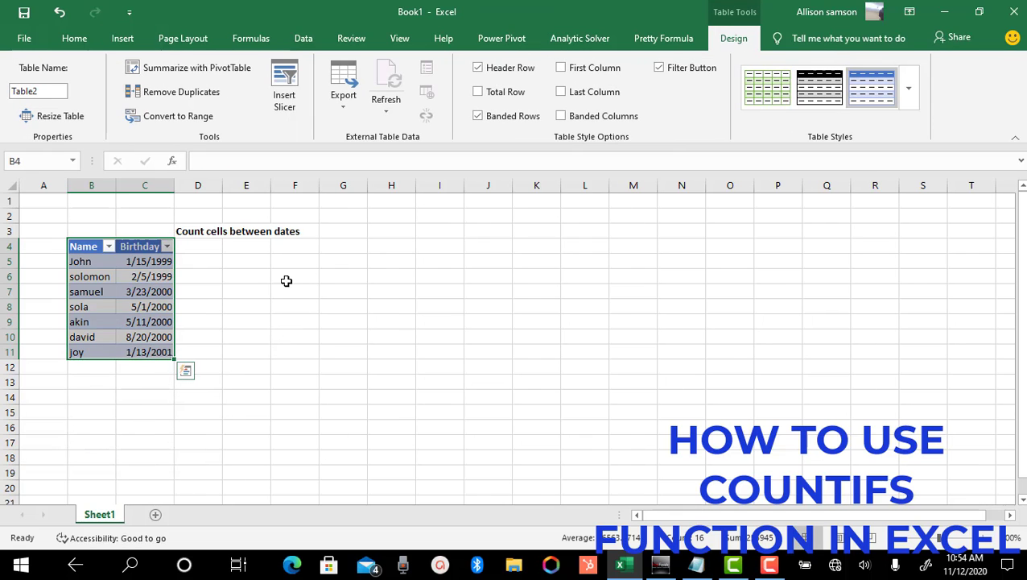
Step: Enter the headings Name in F4 and Birthdays in G4 for the summary table
left_click(298, 246)
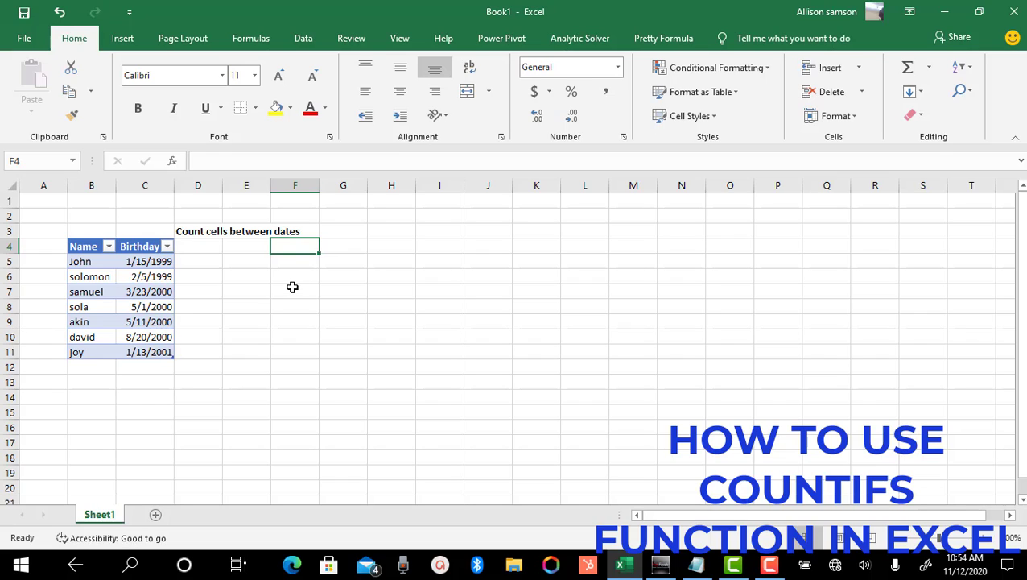
type("name")
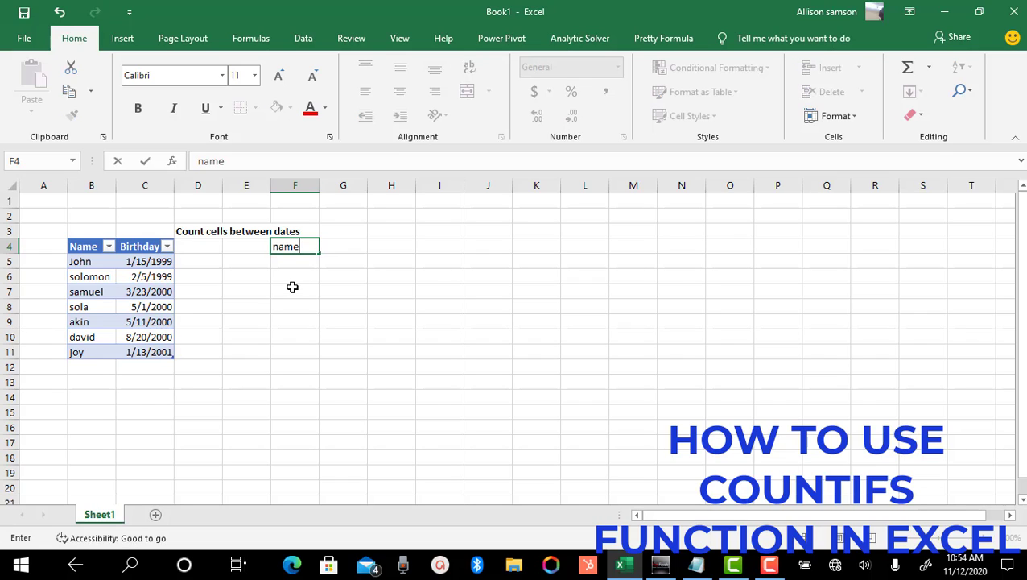
key("BackSpace")
key("BackSpace")
key("BackSpace")
key("BackSpace")
type("Name")
key("Tab")
type("B")
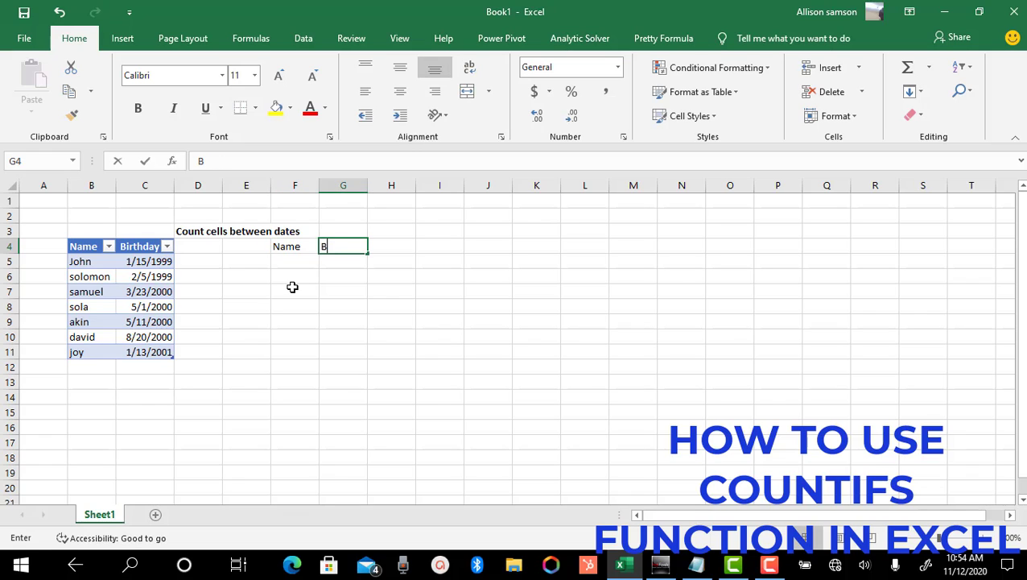
type("irthdays")
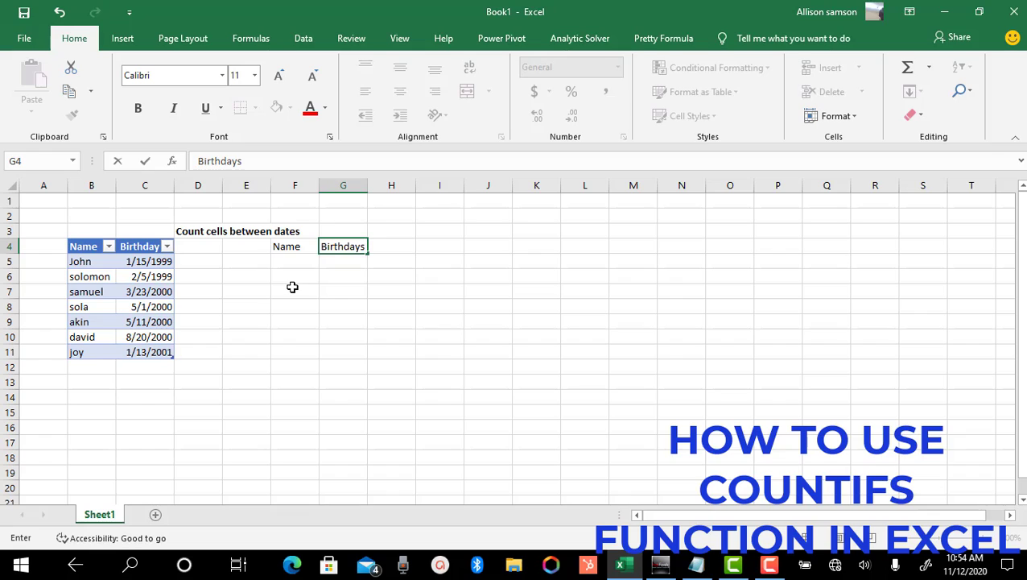
key("Return")
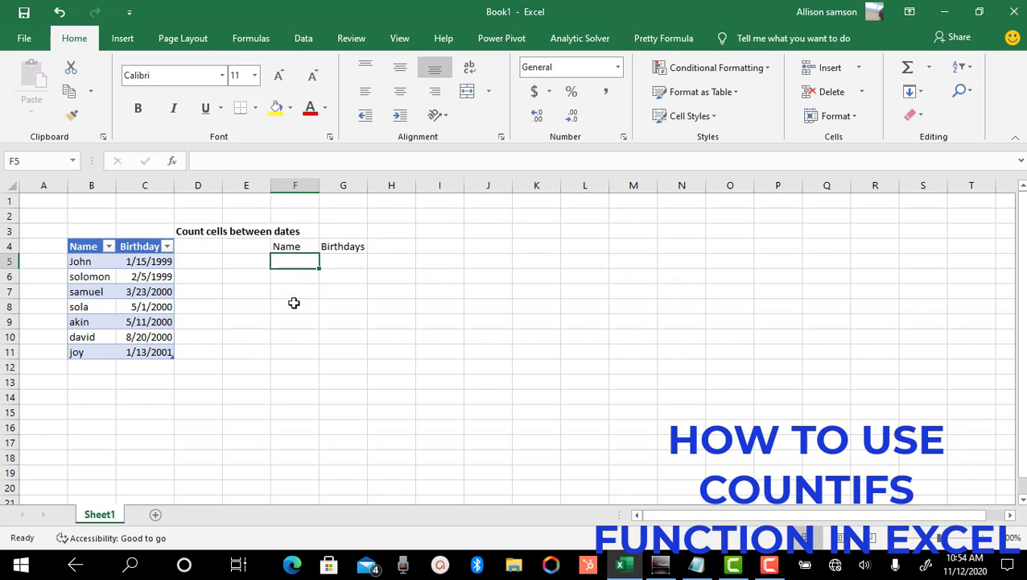
Step: List the years 1999, 2000 and 2001 in F5:F7 under the summary's Name heading
type("1")
type("999")
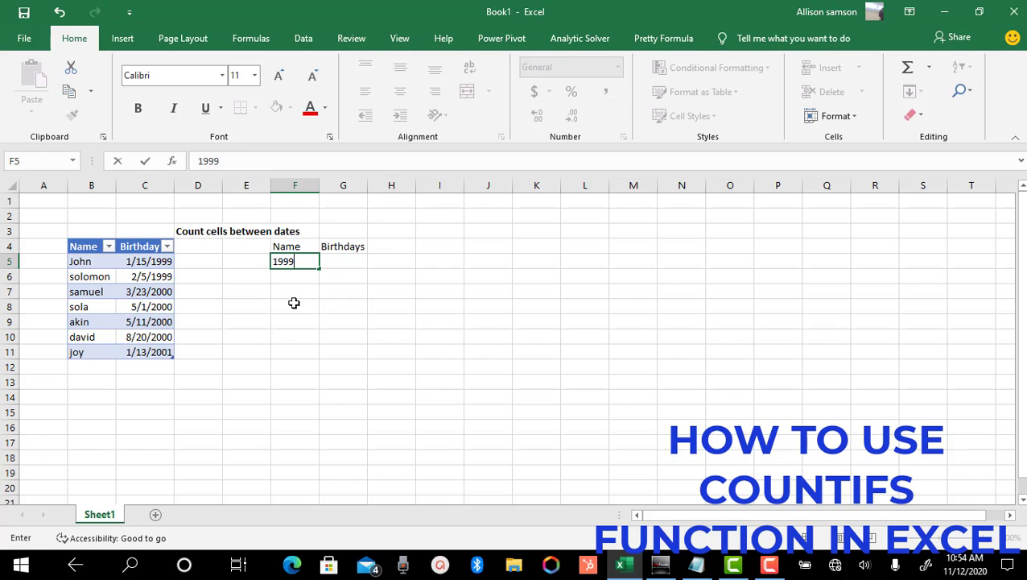
key("Return")
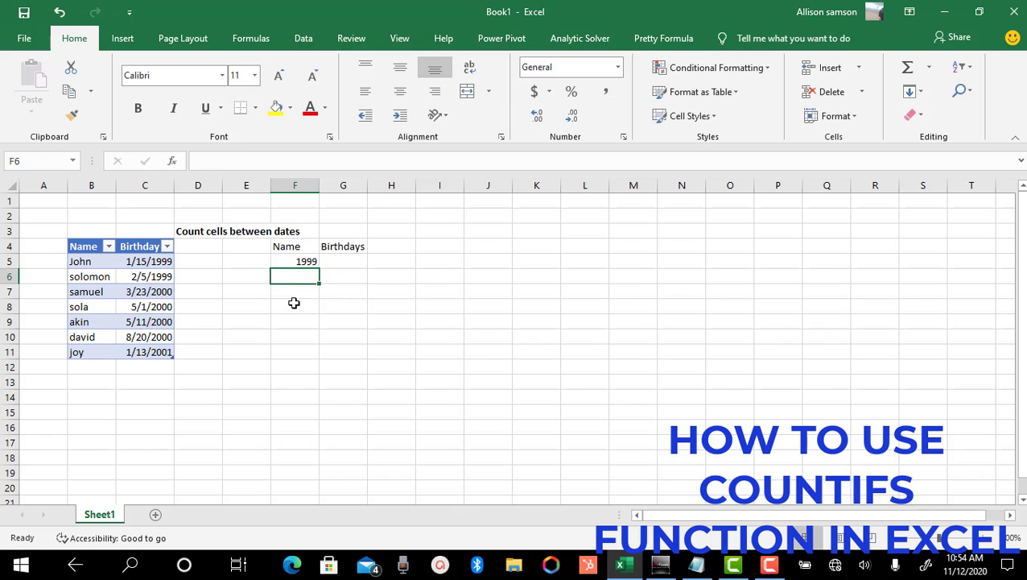
type("2000")
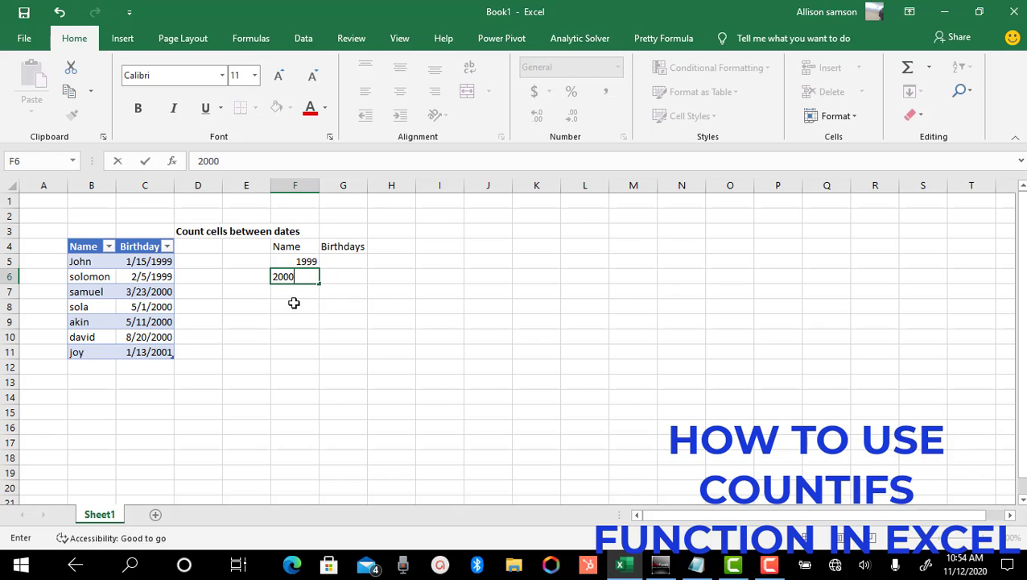
key("Return")
type("20")
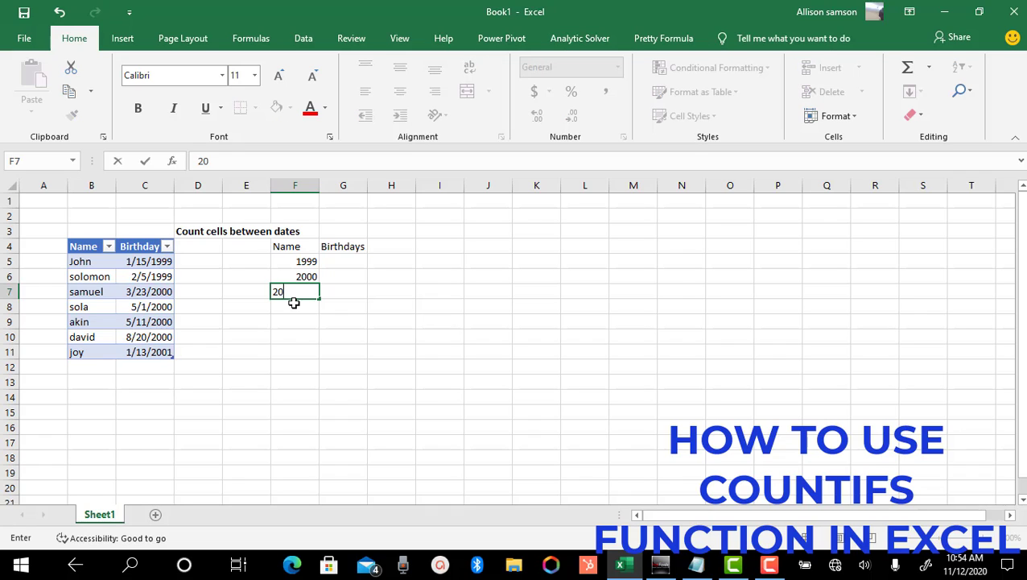
type("01")
key("Return")
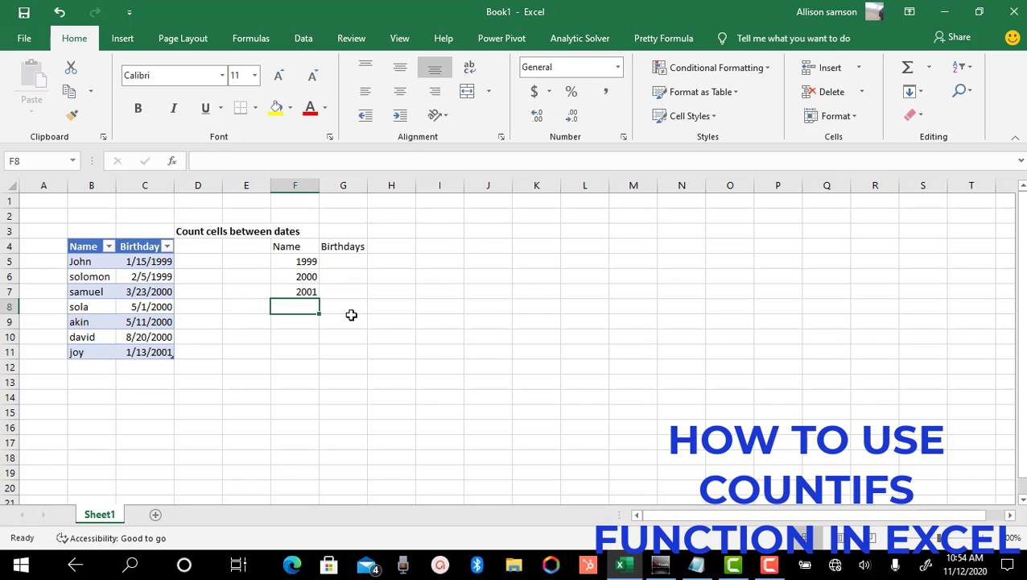
left_click(370, 356)
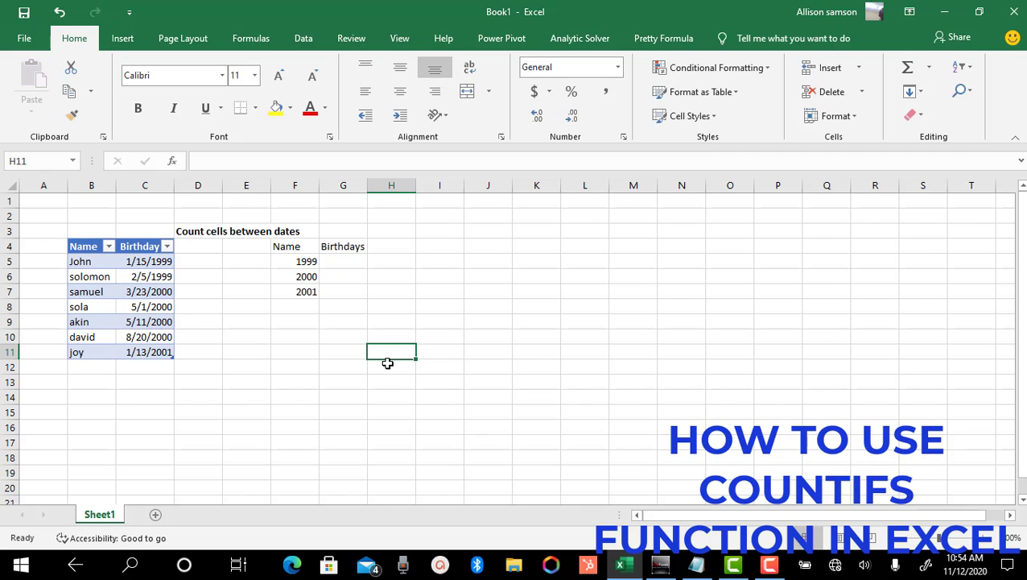
Step: Switch to Notepad and examine the sample COUNTIFS formula's function name, dates range, ">=" operator and DATE(E5,1,1) argument
left_click(697, 570)
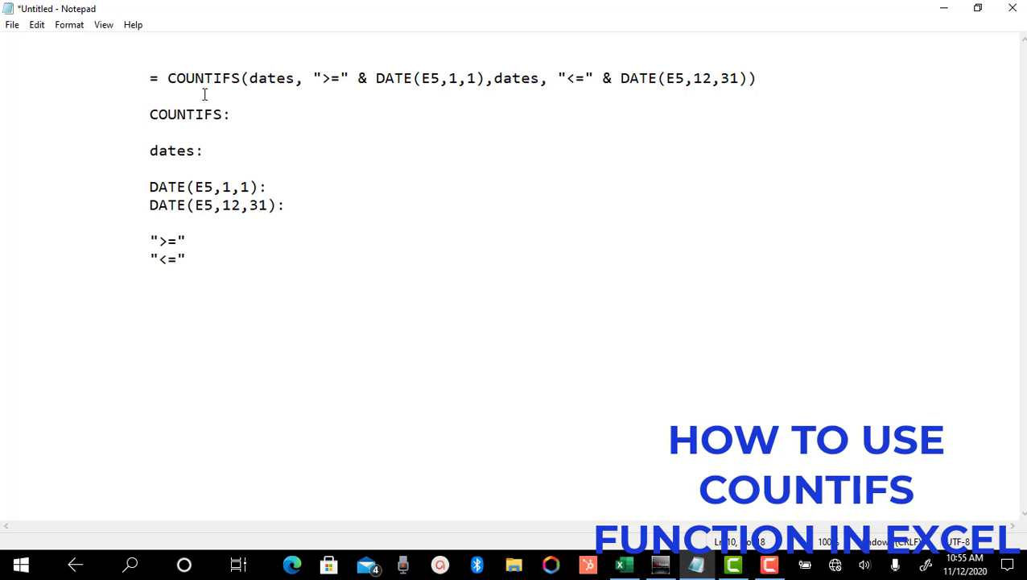
left_click_drag(168, 81, 239, 84)
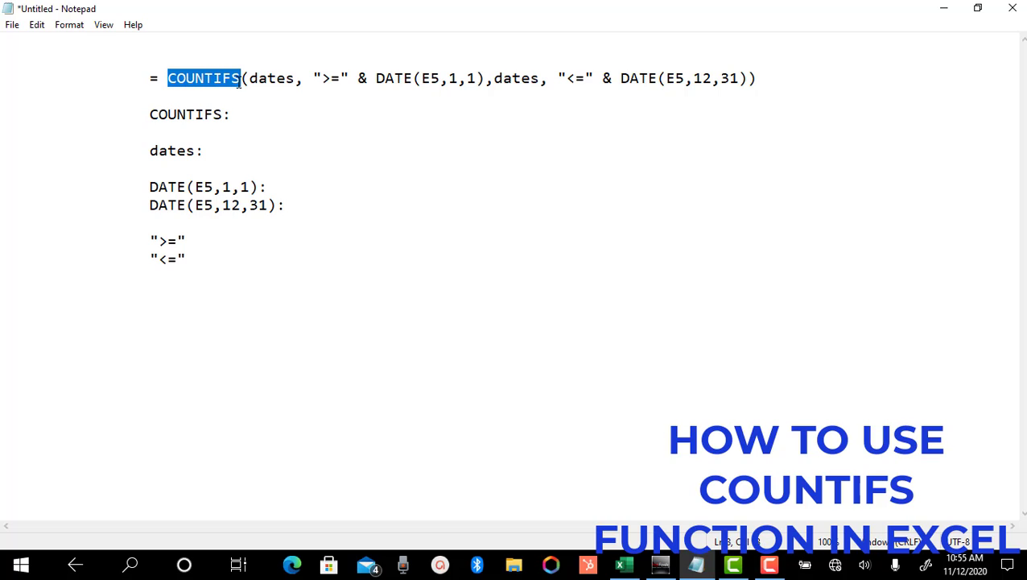
left_click(169, 80)
left_click_drag(169, 81, 243, 78)
left_click(212, 80)
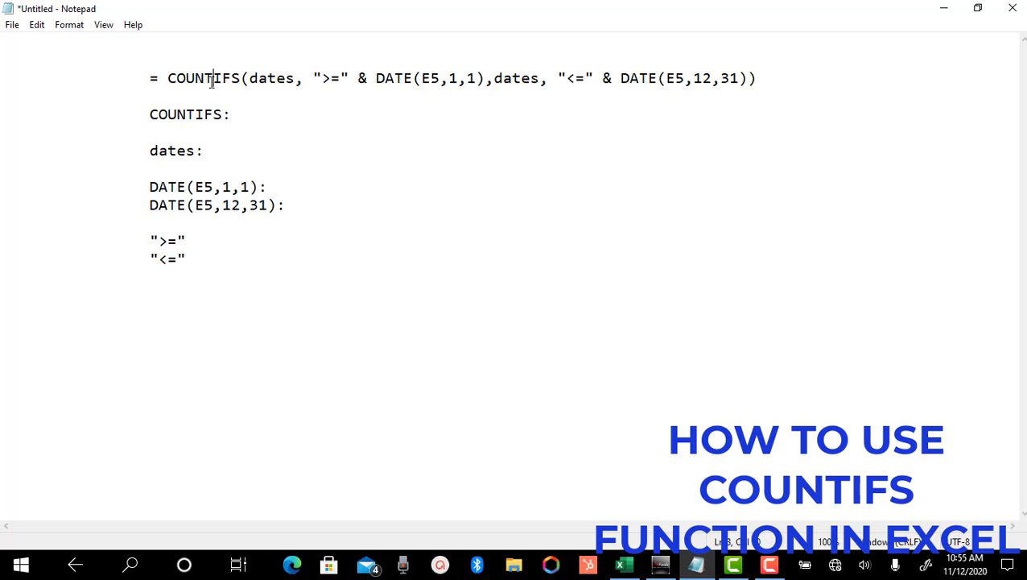
left_click_drag(169, 78, 240, 78)
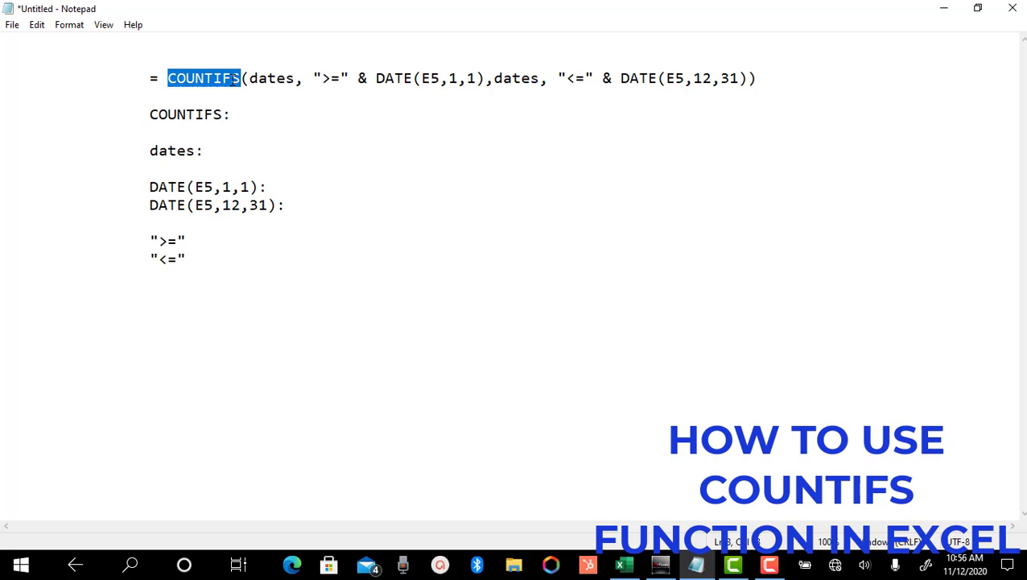
left_click_drag(250, 78, 295, 78)
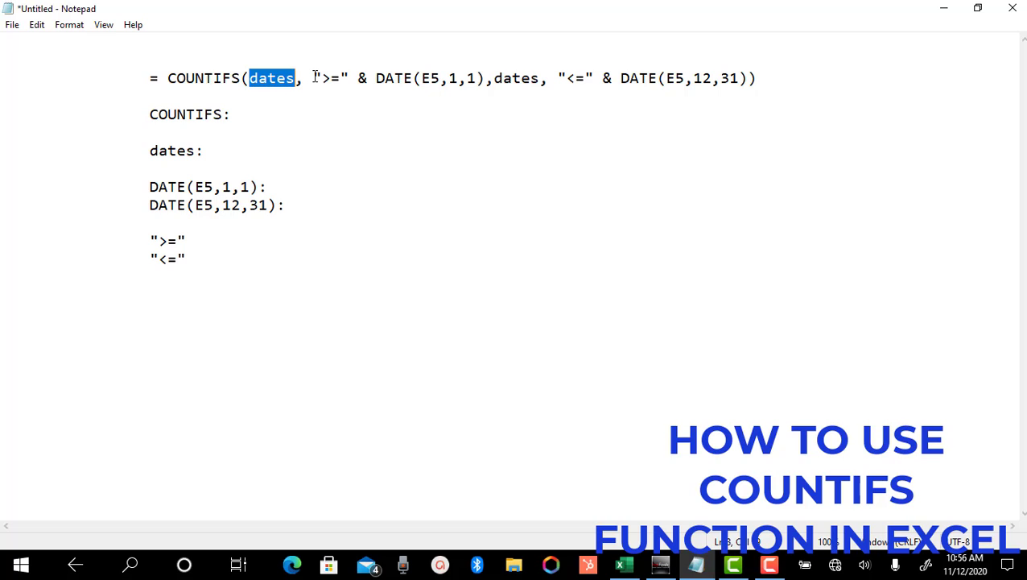
left_click_drag(313, 78, 351, 76)
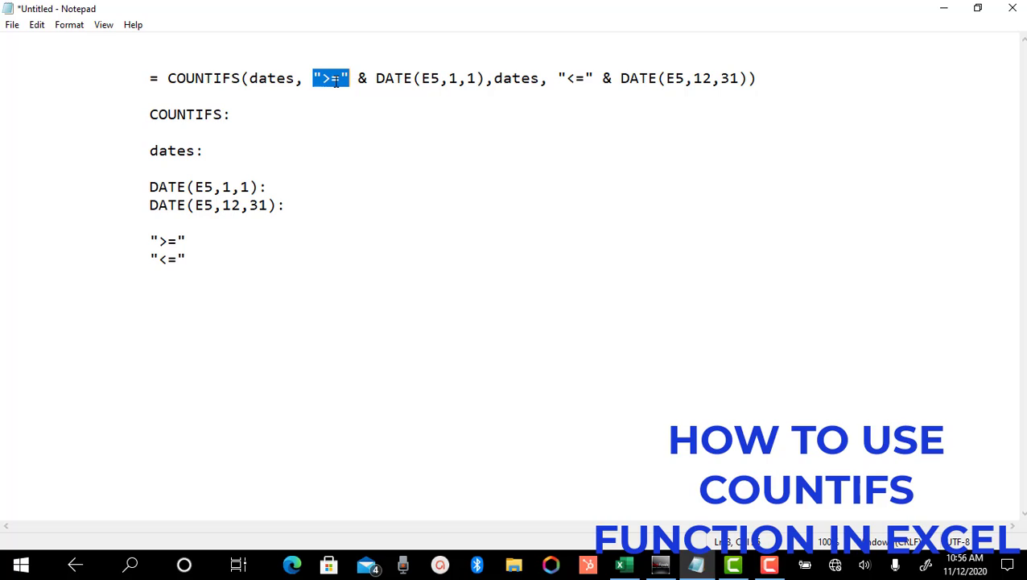
left_click_drag(376, 78, 440, 78)
left_click(420, 78)
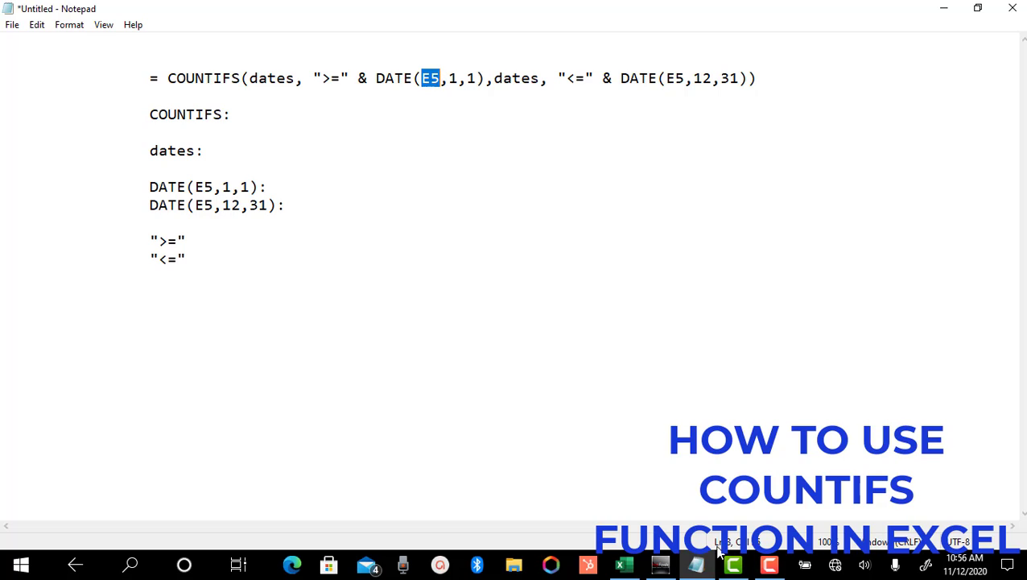
Step: Switch to Excel and begin a COUNTIFS formula in G5 with dates as the first criteria range
left_click(626, 568)
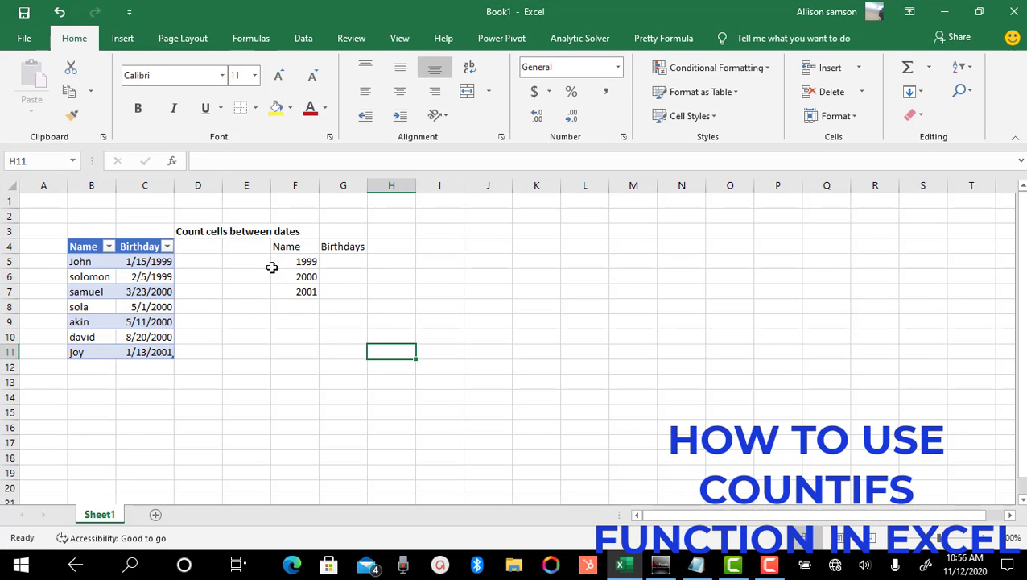
left_click(306, 264)
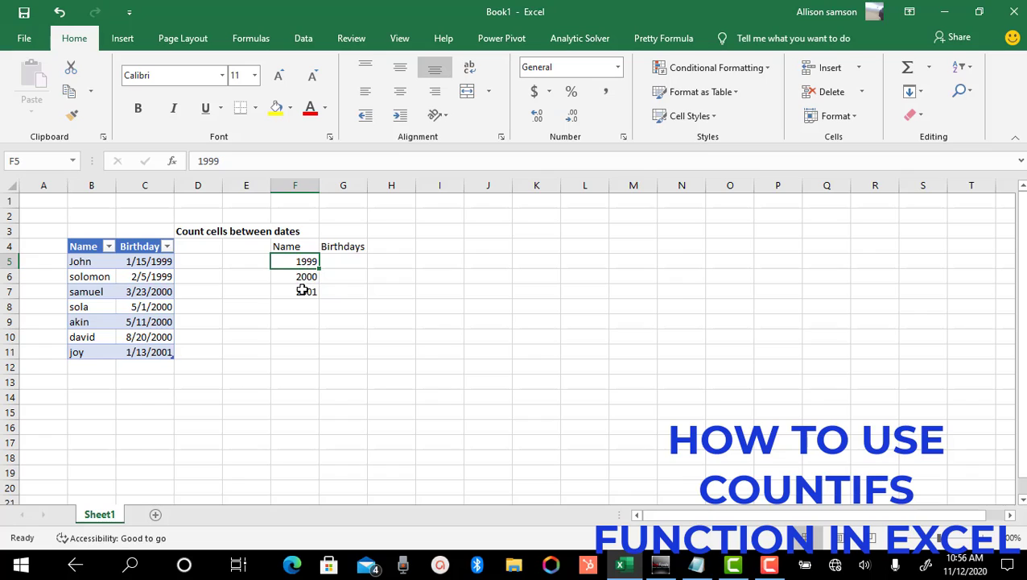
left_click(336, 259)
double_click(337, 259)
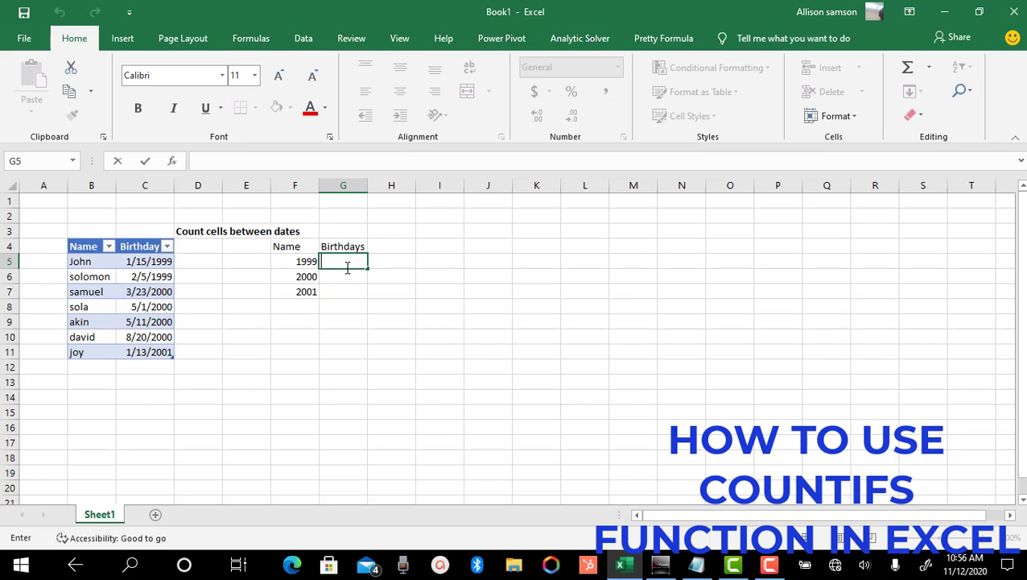
type("=")
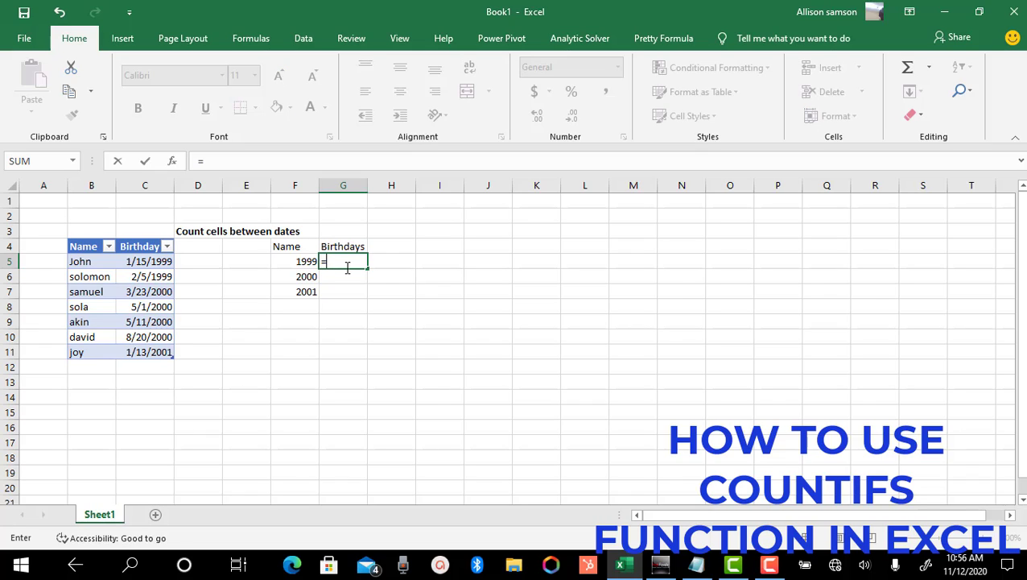
type("COU")
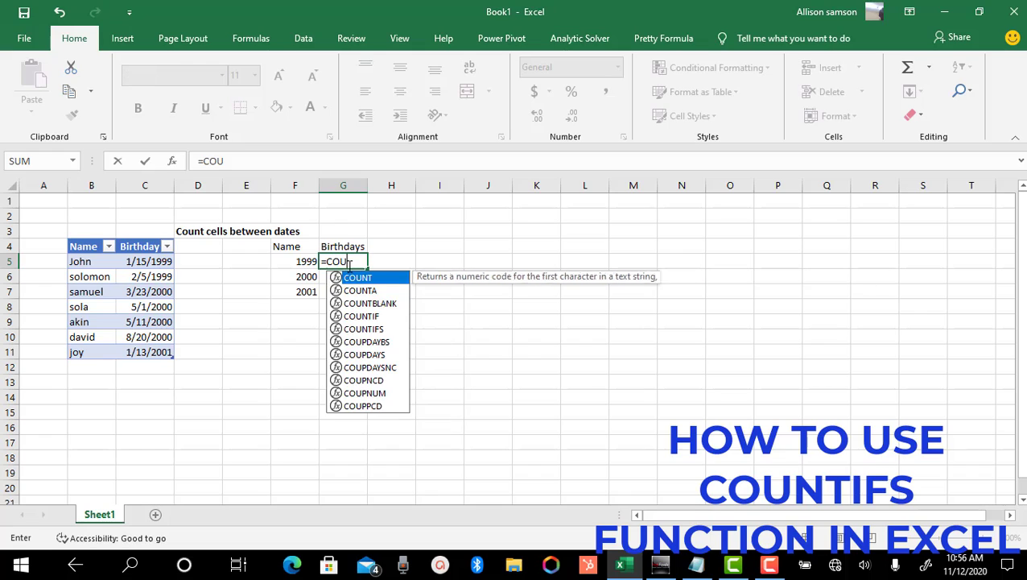
type("NT")
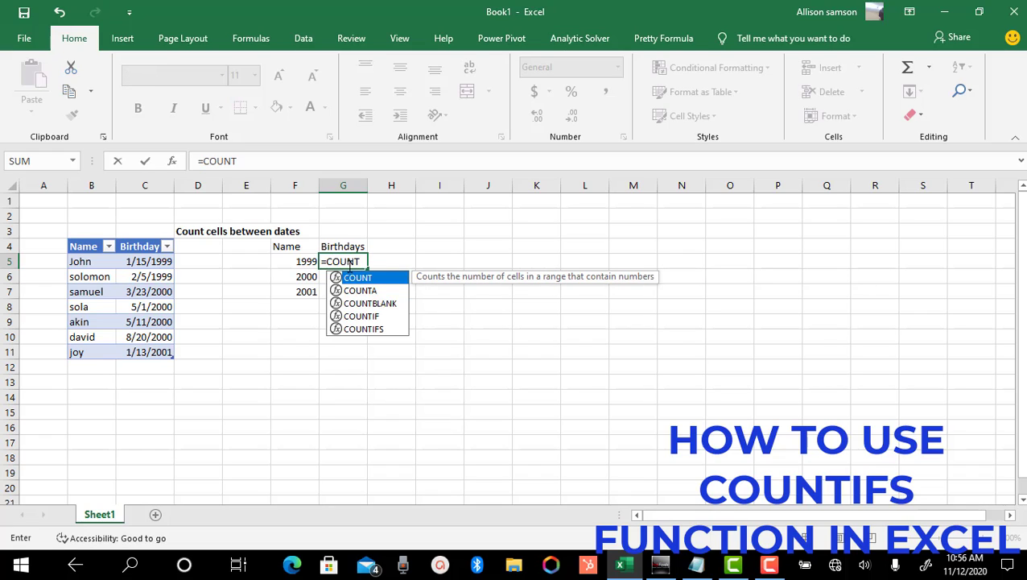
type("IFS")
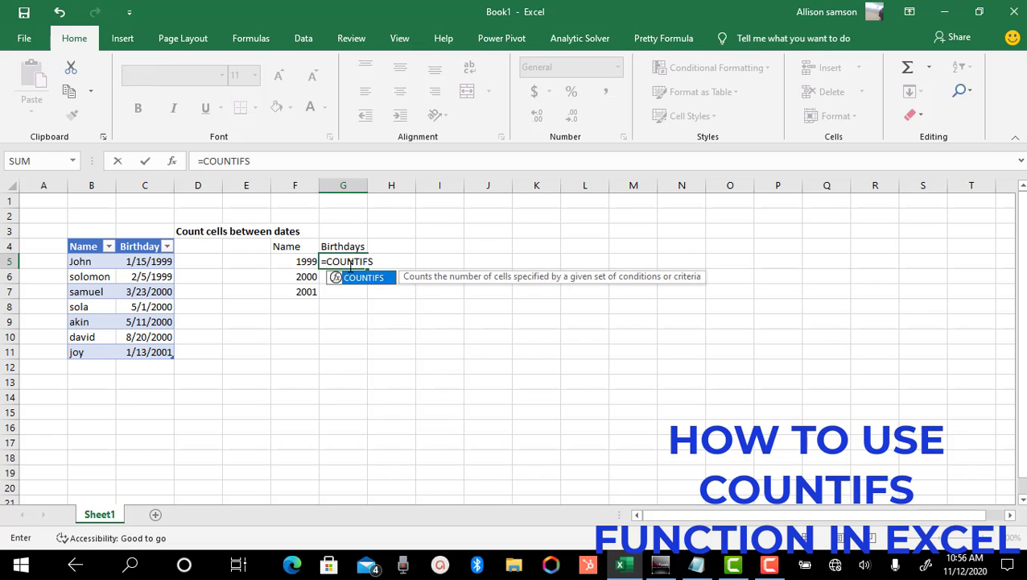
type("(")
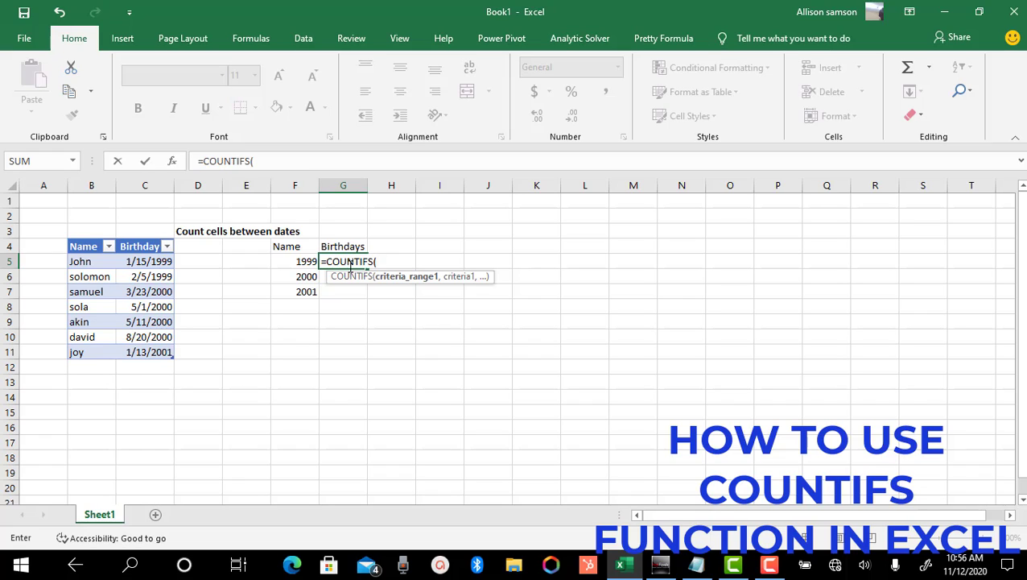
type("DA")
key("BackSpace")
key("BackSpace")
type("dates,")
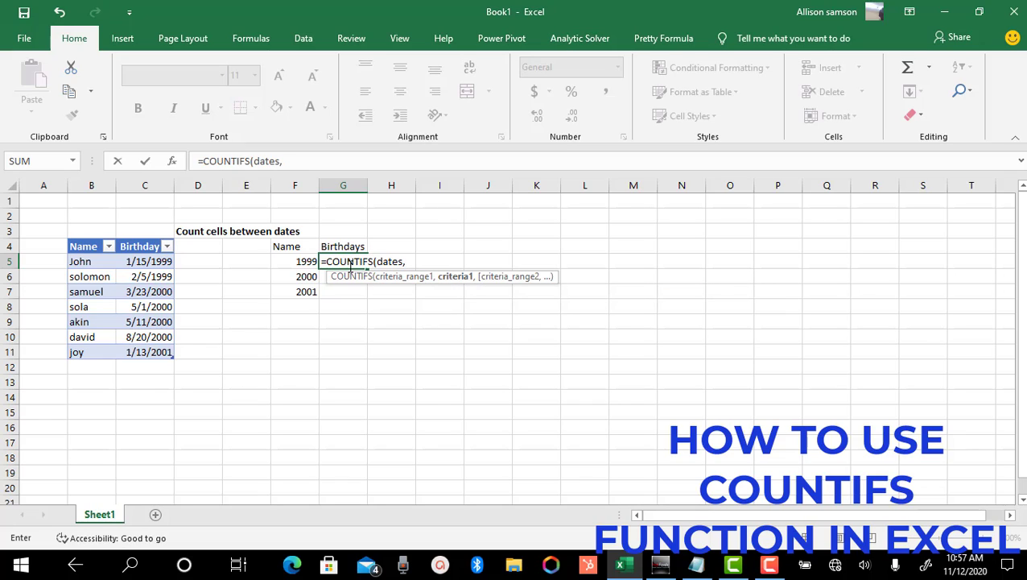
Step: Add the first criterion ">="&DATE(F5,1,1) to the COUNTIFS formula in G5
type(" \"")
key("BackSpace")
key("BackSpace")
type("\">=\"&DATE")
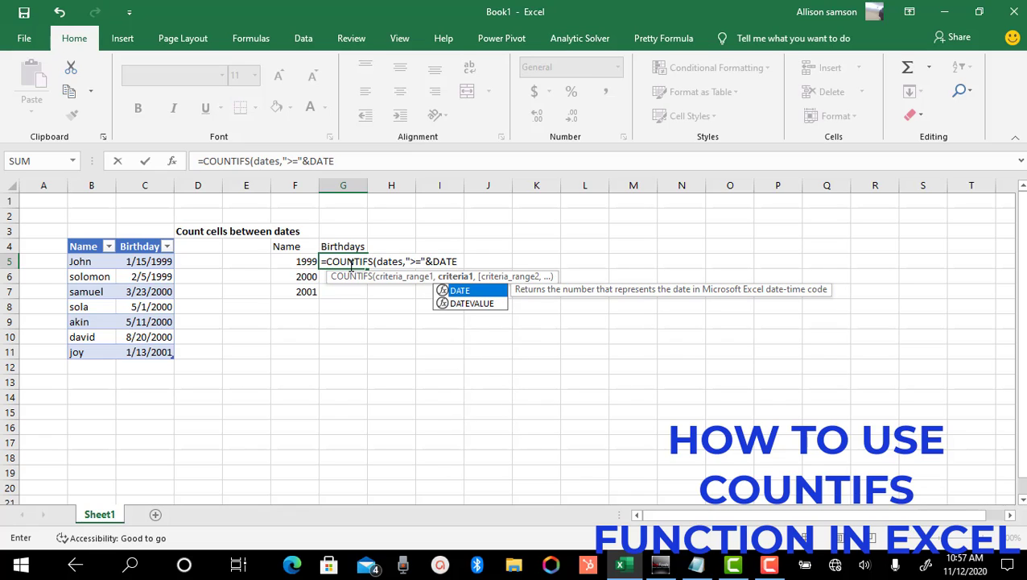
type("(")
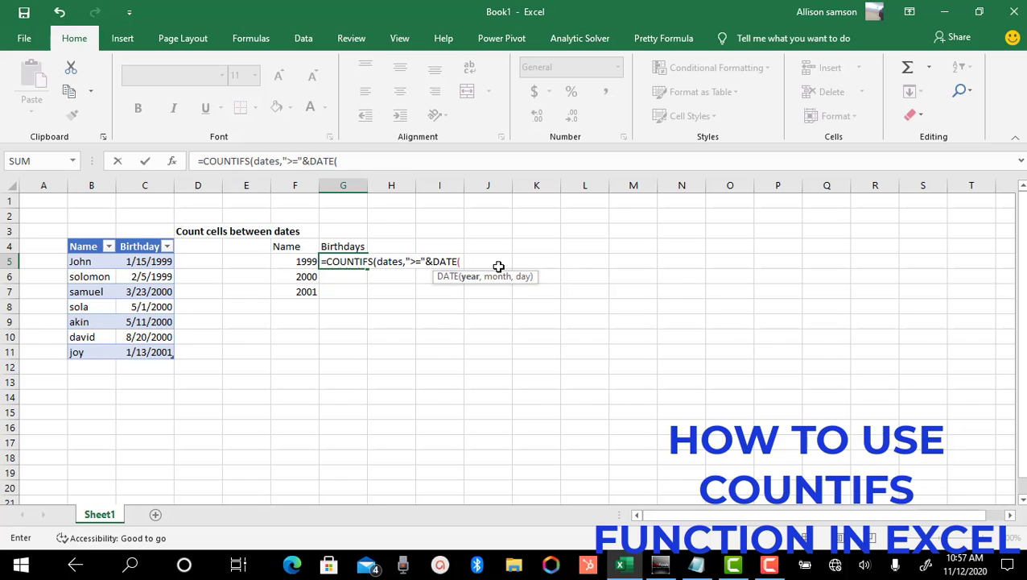
type("f5")
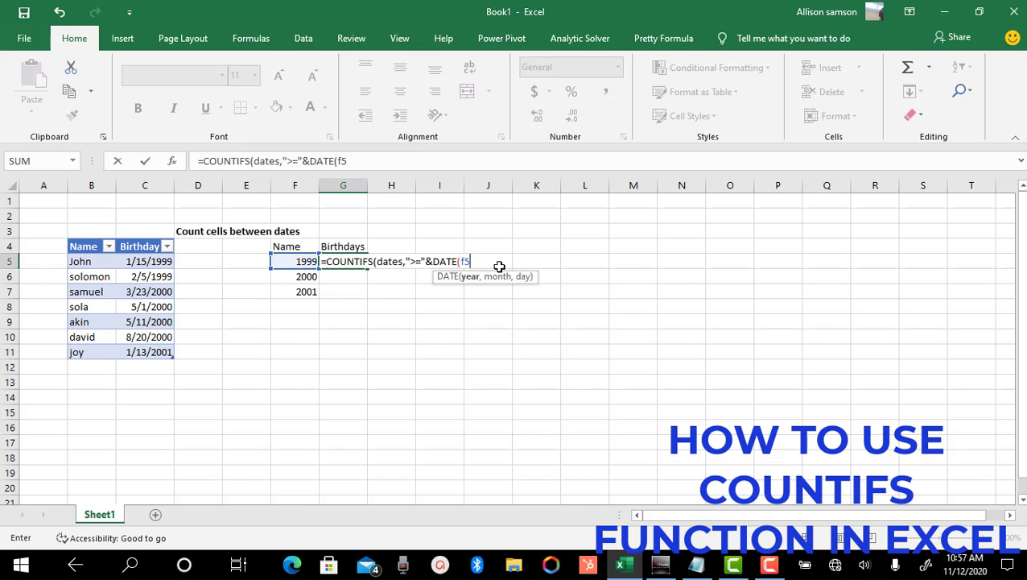
key("BackSpace")
key("BackSpace")
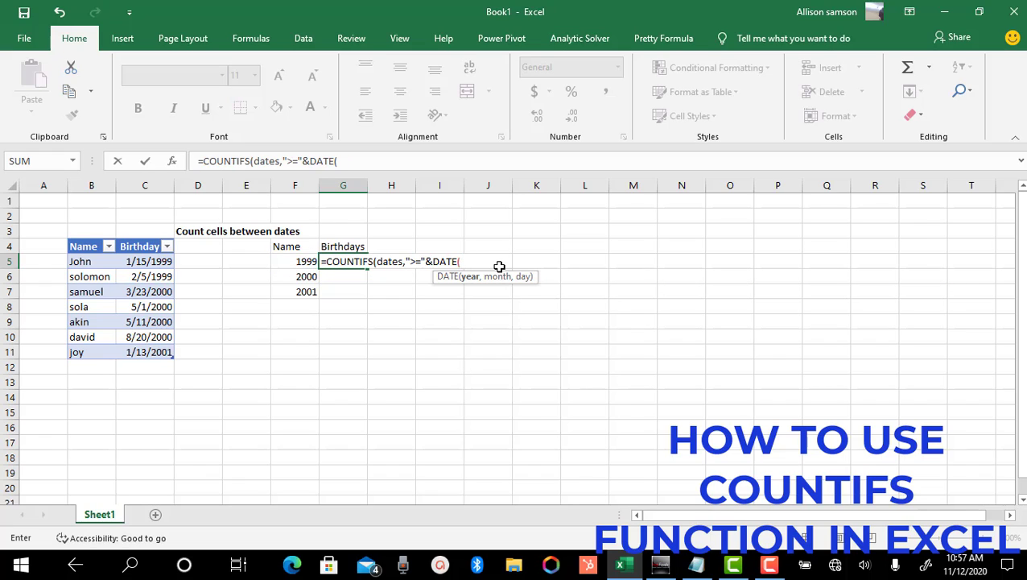
type("F5")
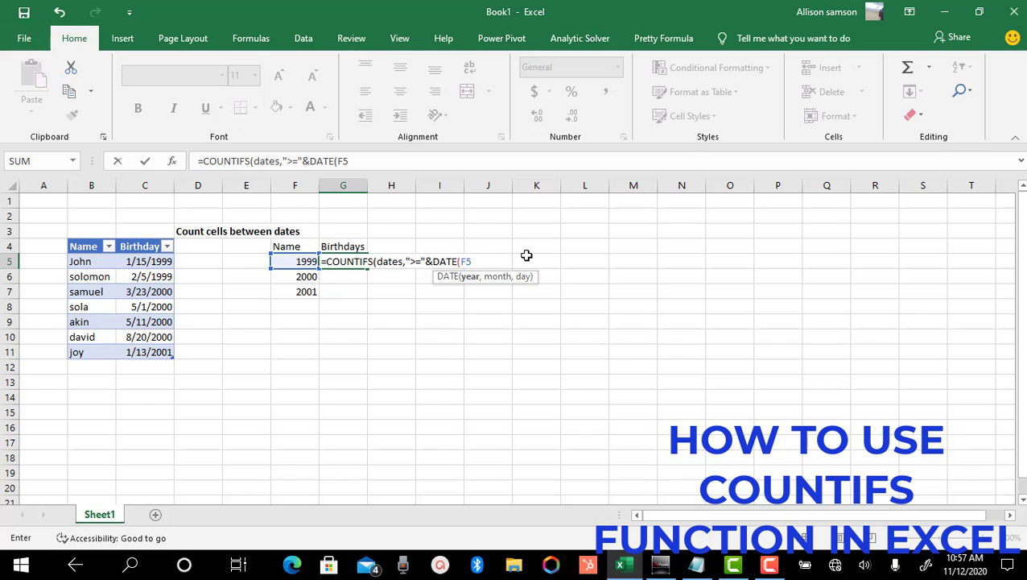
type(",1,1")
type(")")
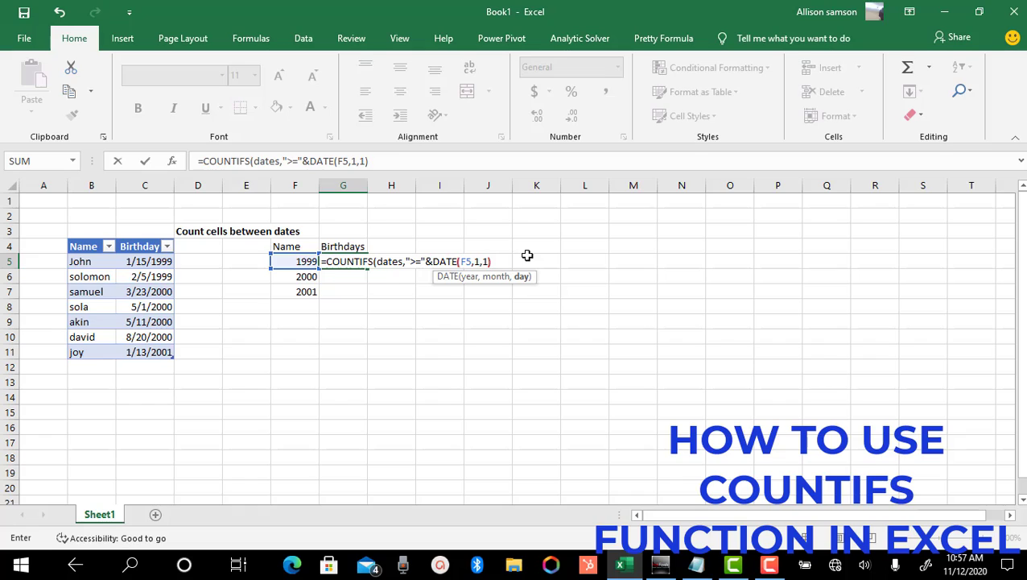
Step: Add dates as the second criteria range with the criterion "<="&DATE(F5,12,31), and close the COUNTIFS parentheses
type(",")
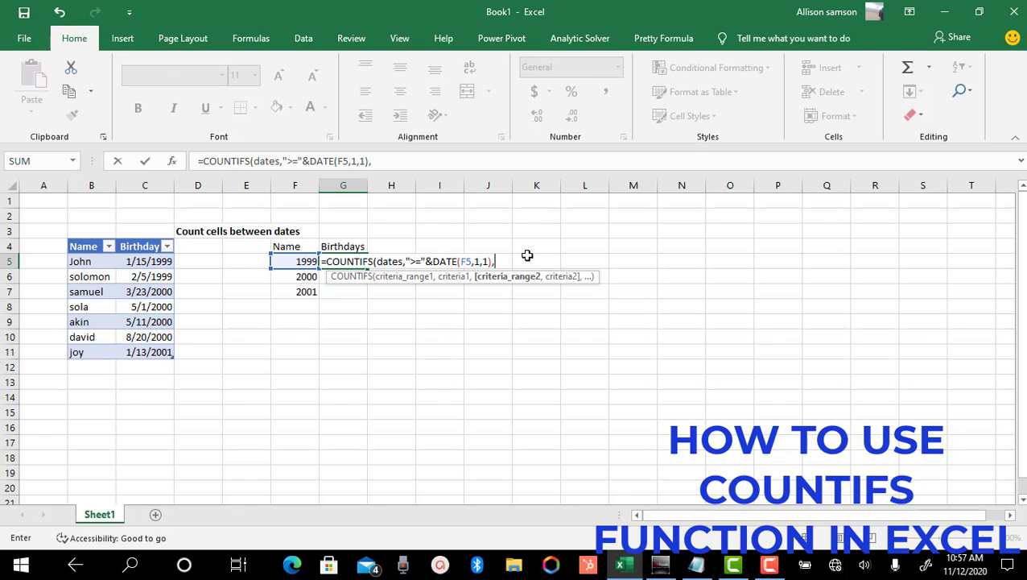
type("dates,")
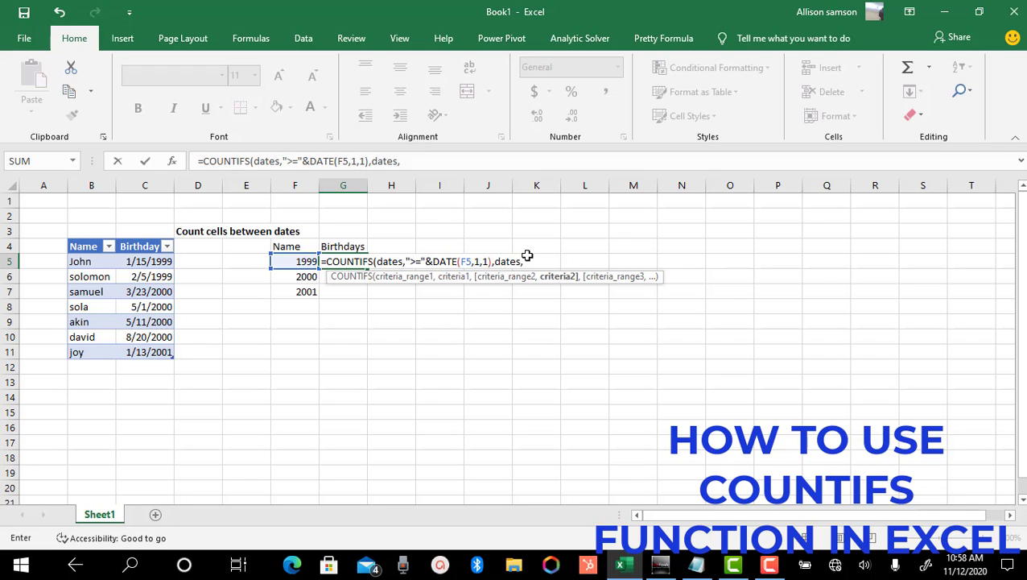
type(" \"<=\"&DAT")
key("BackSpace")
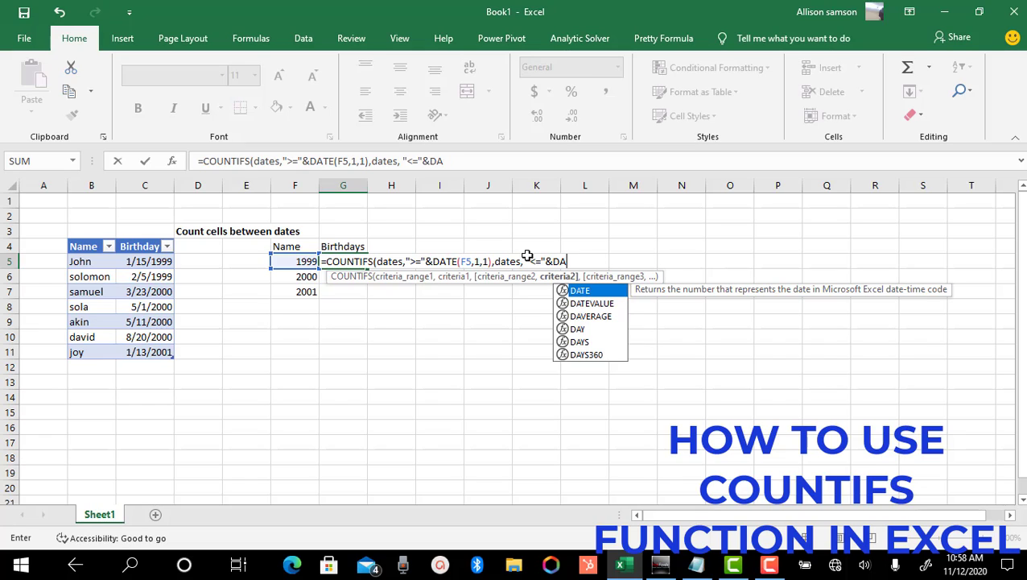
type("TE")
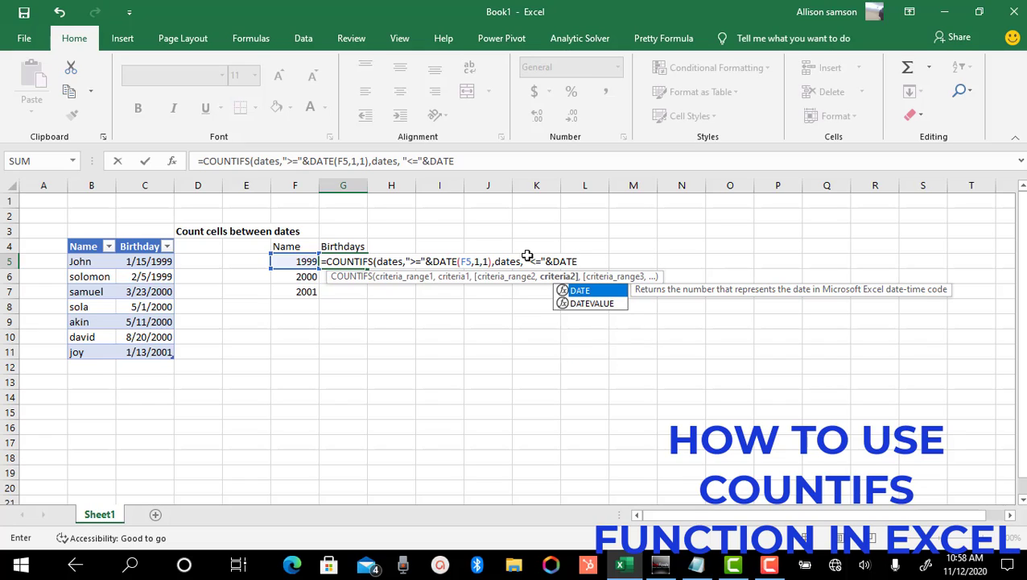
type("(")
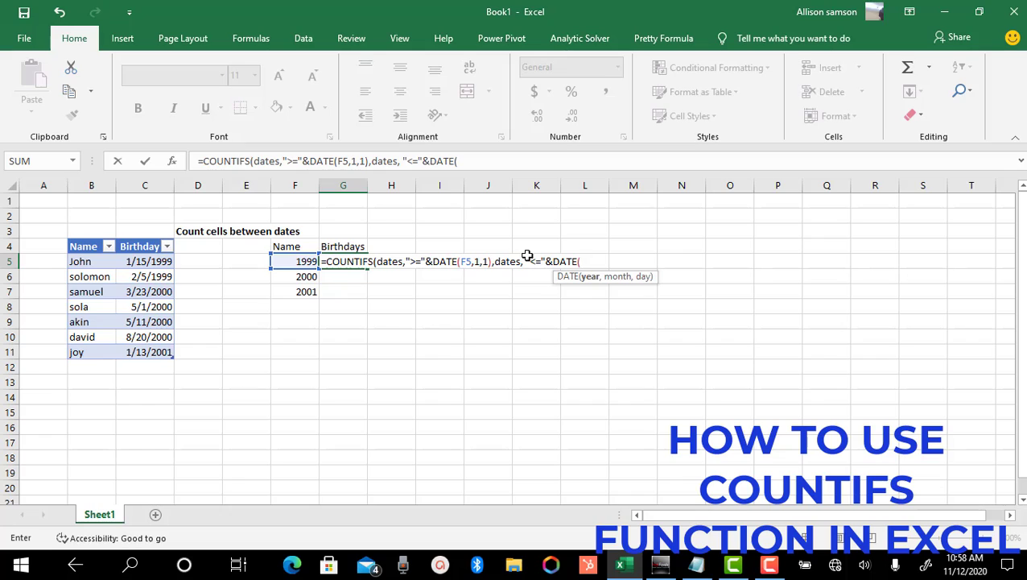
type("f")
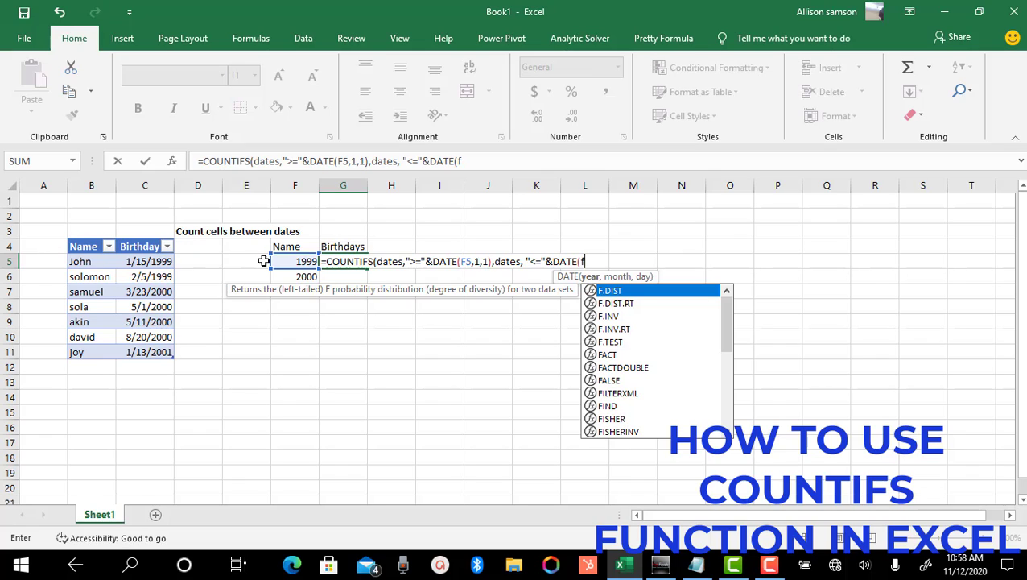
type("5")
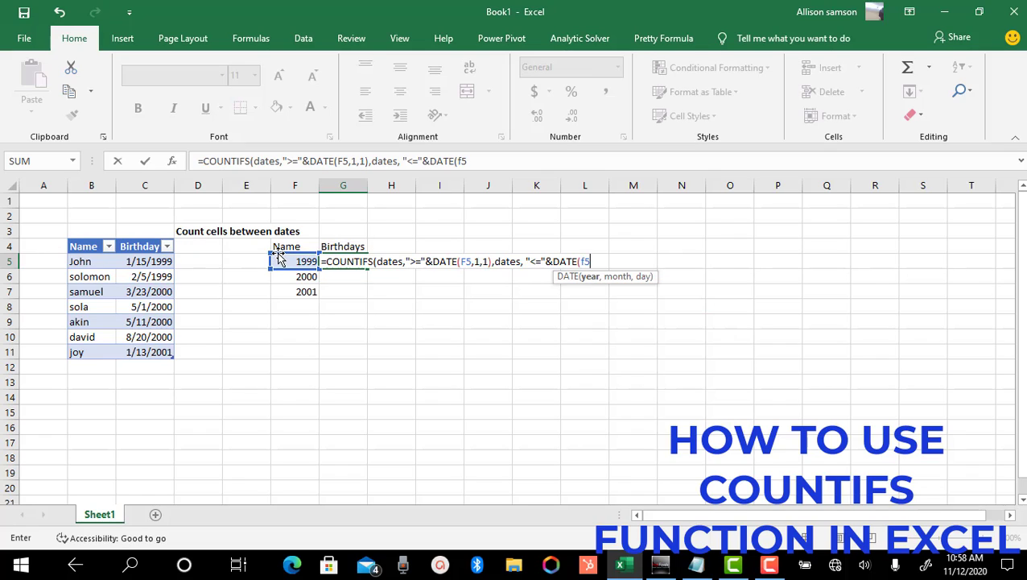
key("BackSpace")
key("BackSpace")
type("F")
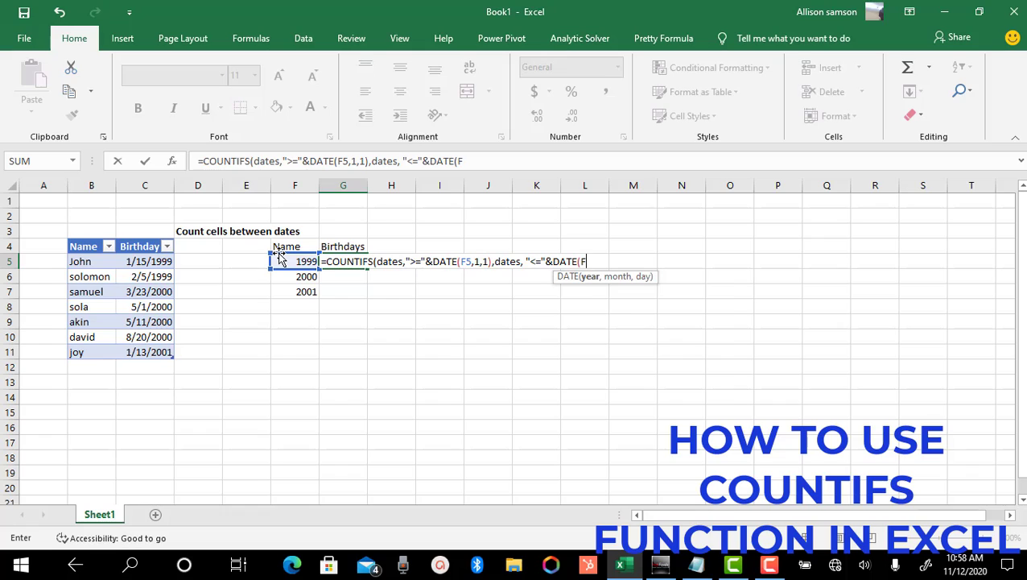
type("5")
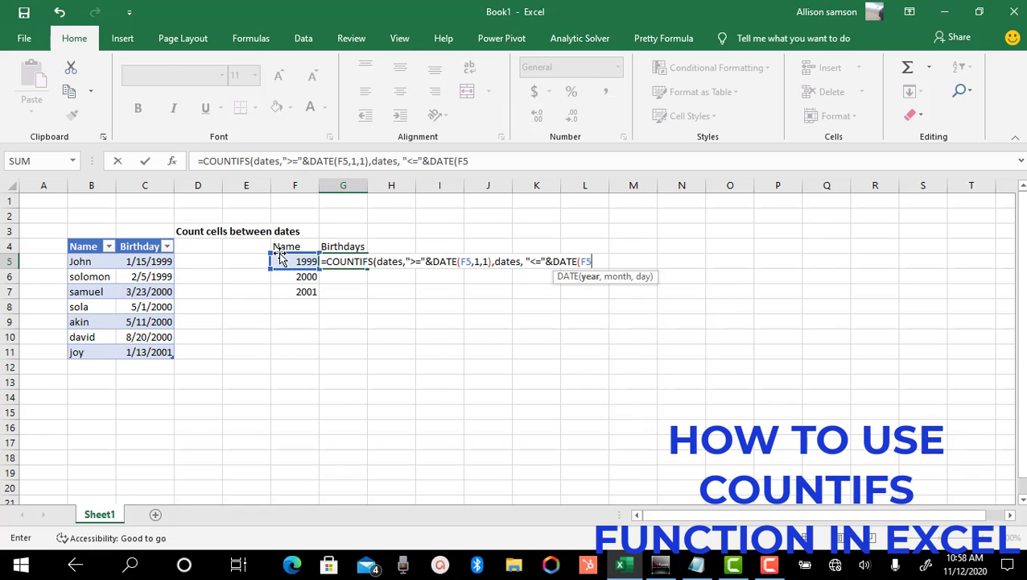
type(",")
type("12")
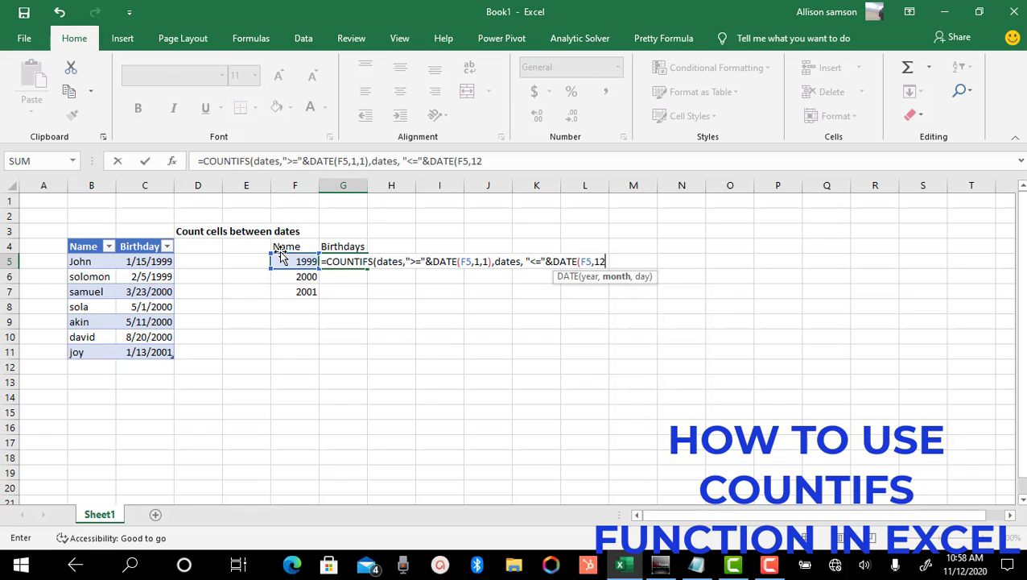
type(",31)")
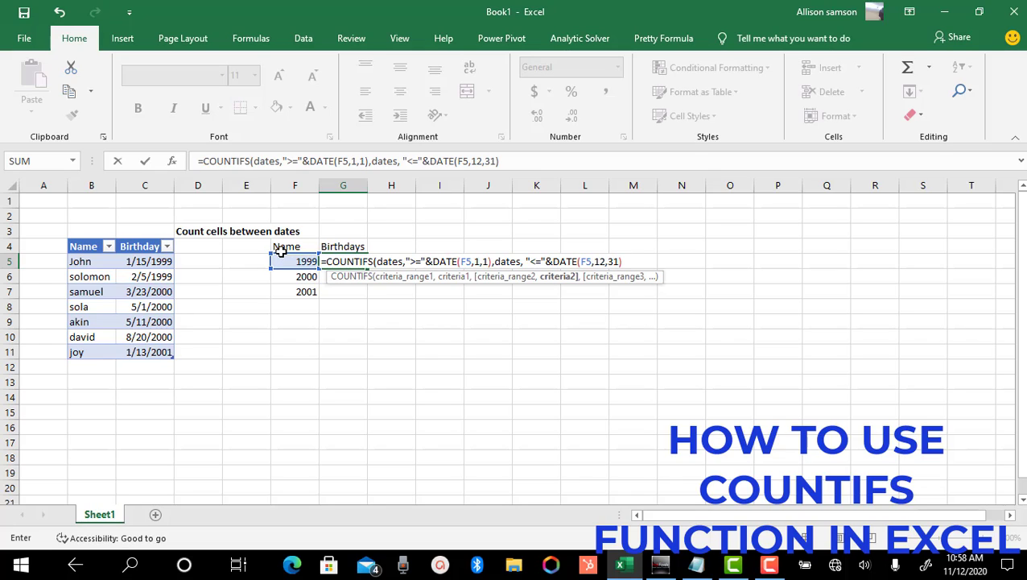
type(")")
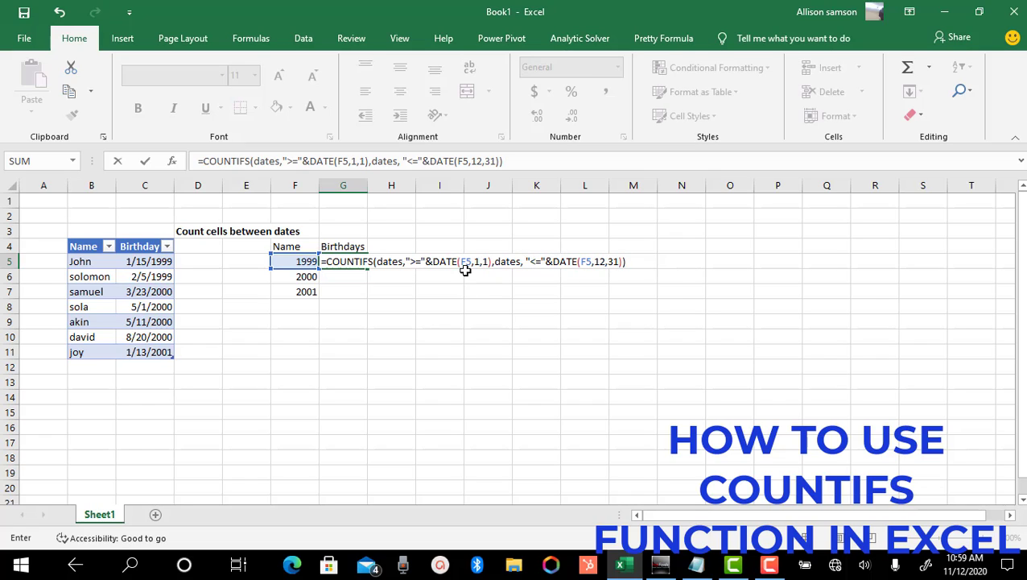
Step: Switch to Notepad and review the sample formula's dates ranges, "<=" operator and the DATE arguments for year, month and day
left_click(697, 565)
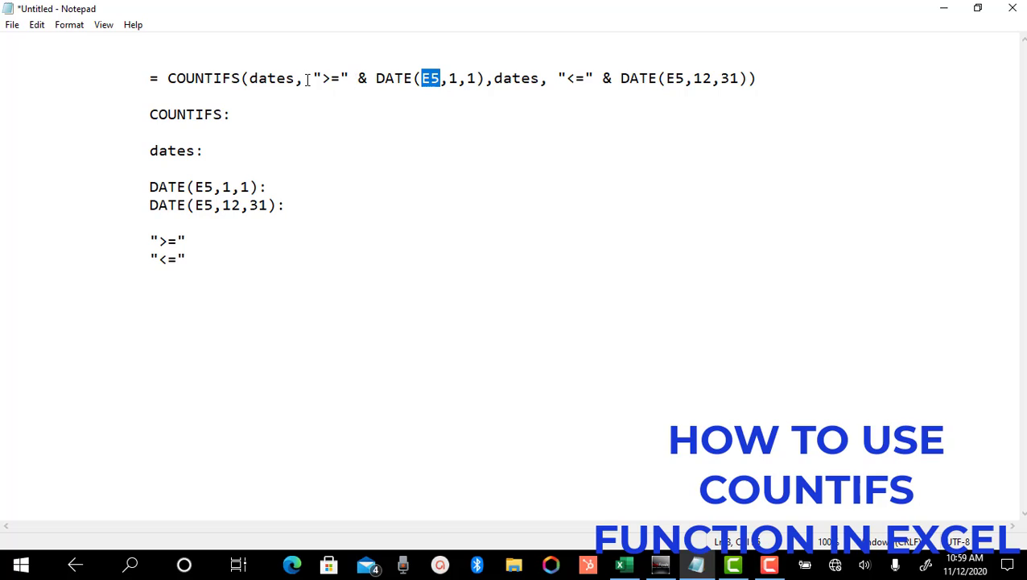
left_click_drag(297, 78, 258, 75)
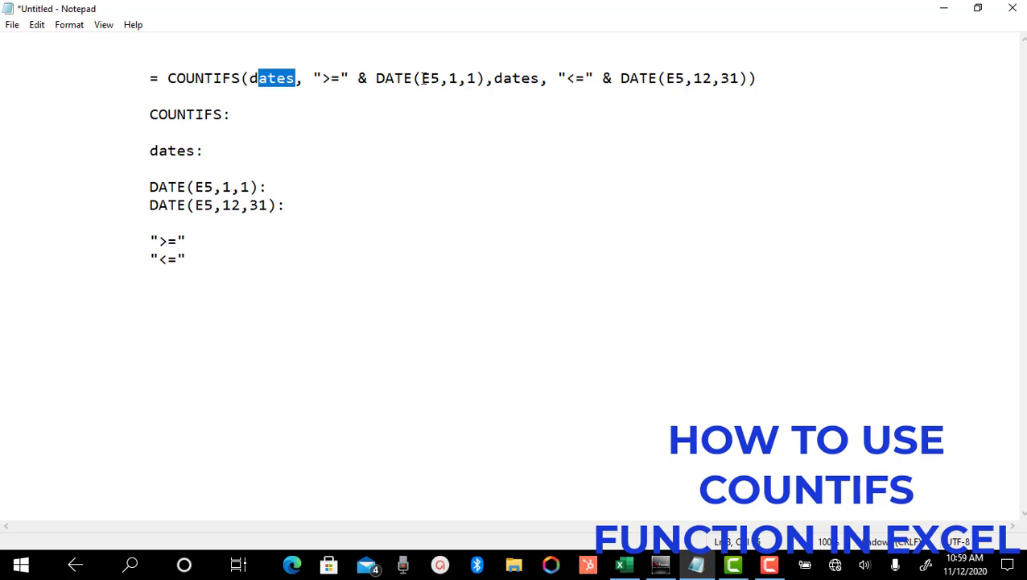
left_click_drag(419, 78, 440, 76)
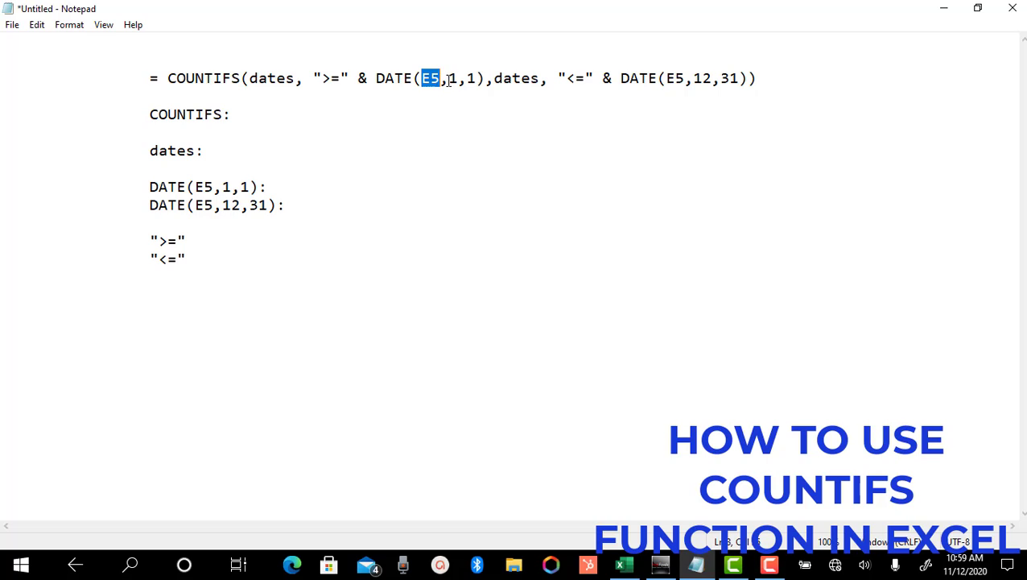
left_click_drag(448, 78, 475, 78)
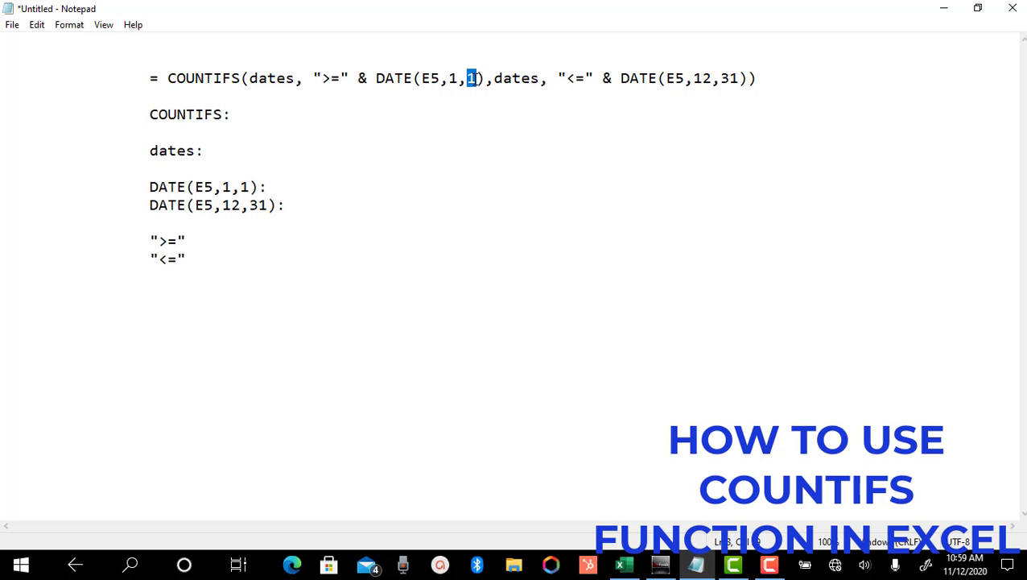
left_click(494, 78)
left_click_drag(494, 78, 539, 78)
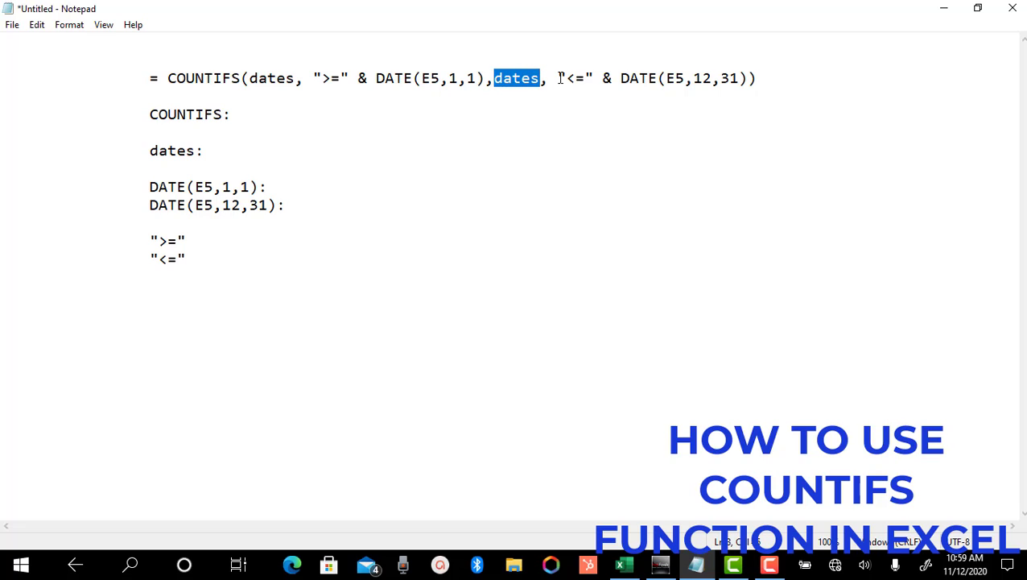
left_click(439, 78)
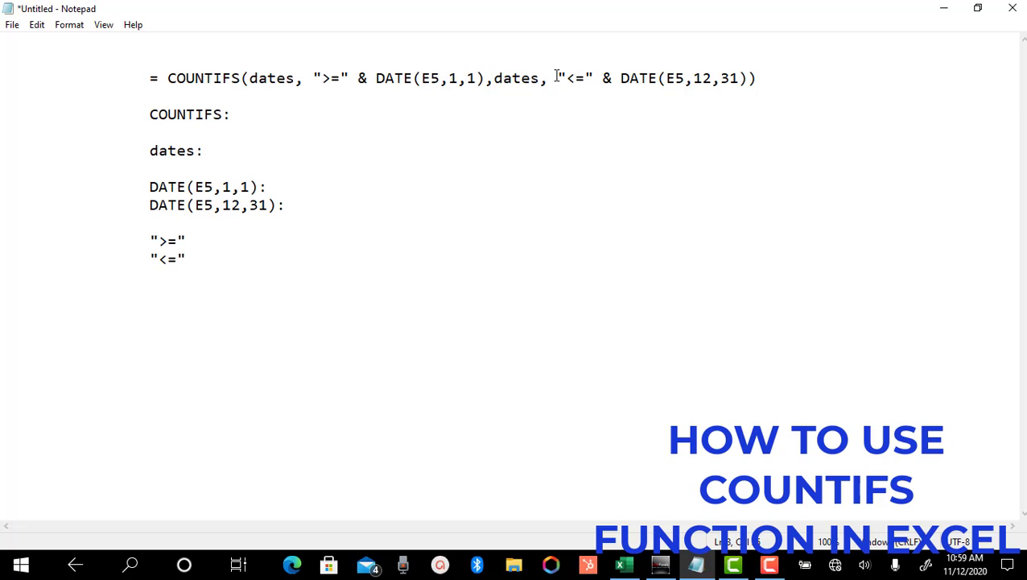
left_click_drag(557, 78, 594, 78)
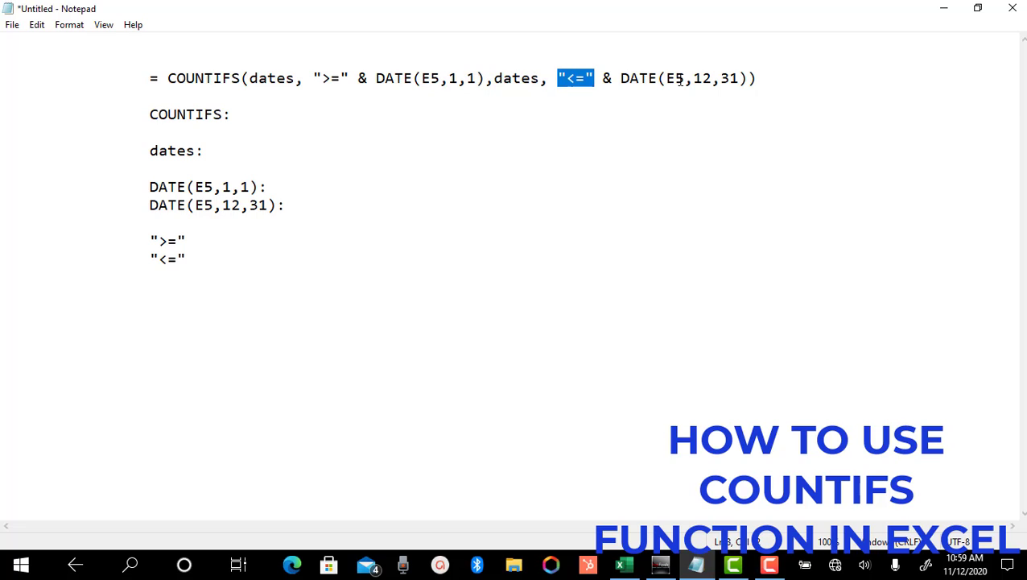
left_click_drag(679, 78, 712, 78)
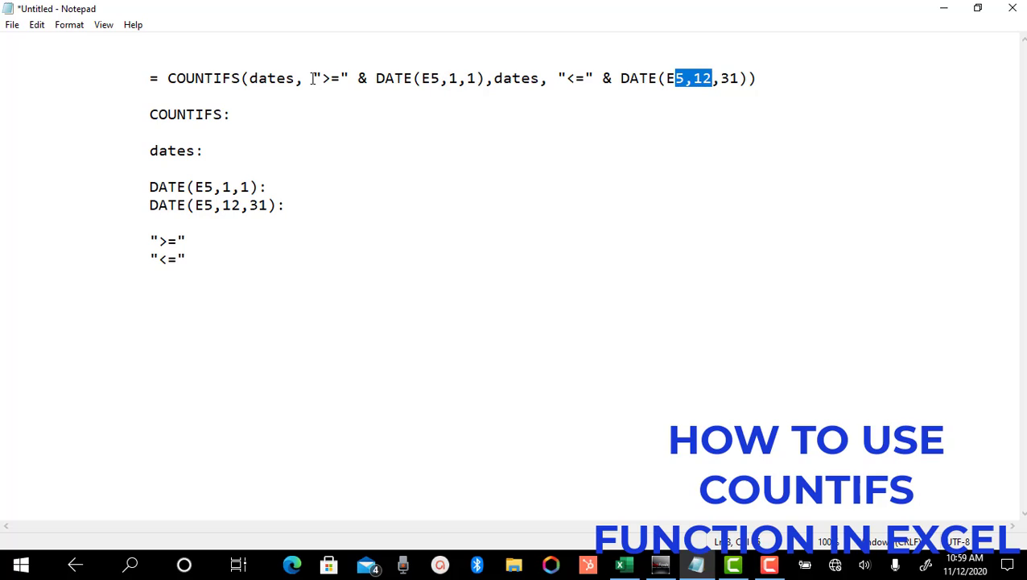
Step: Annotate the "dates:" line in the Notepad notes with "named range"
double_click(451, 78)
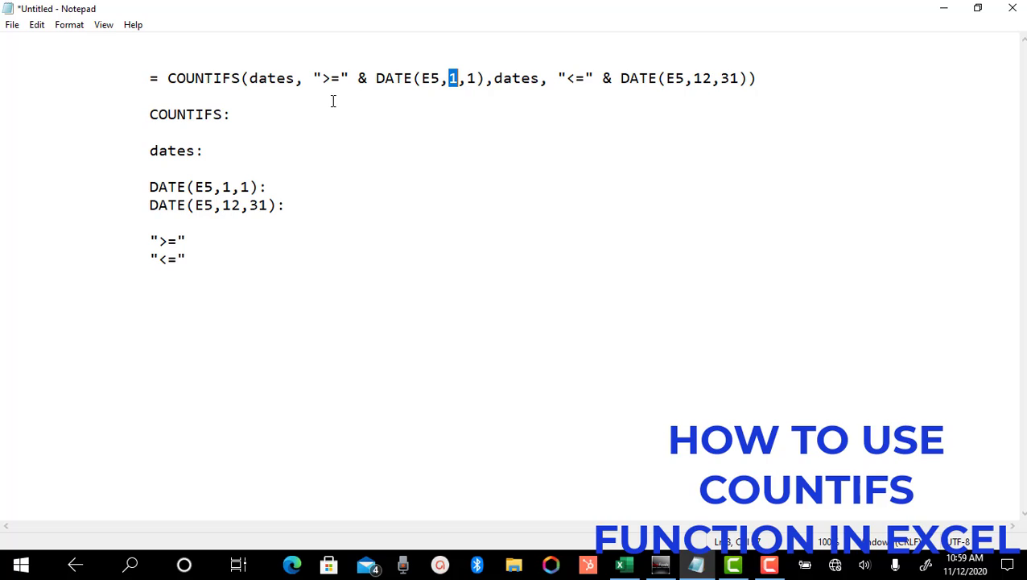
left_click(169, 149)
left_click(209, 149)
type("named")
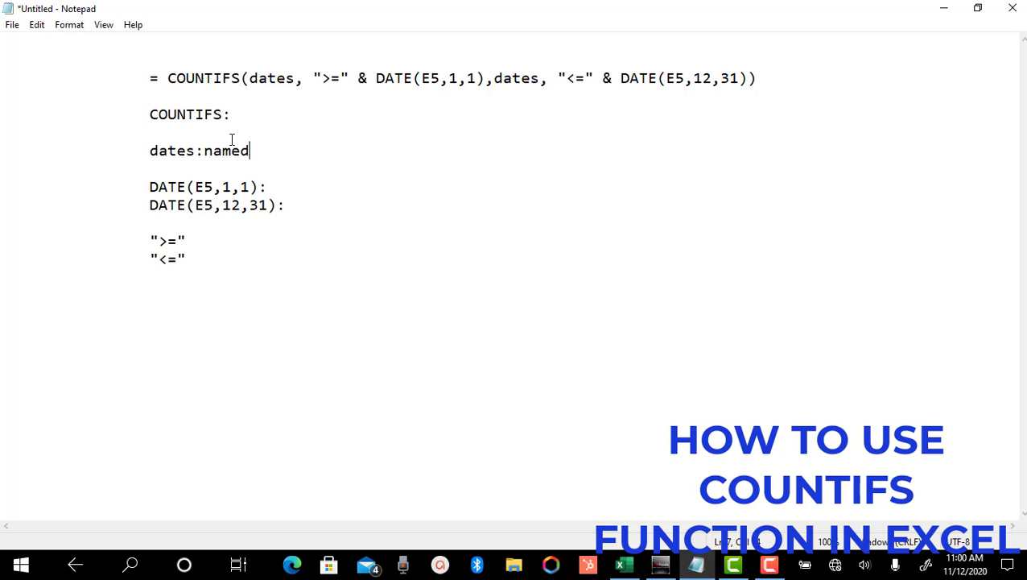
type(" range")
Step: Switch to Excel and replace the first criteria range, dates, in the G5 COUNTIFS formula with C5:C11
left_click(634, 573)
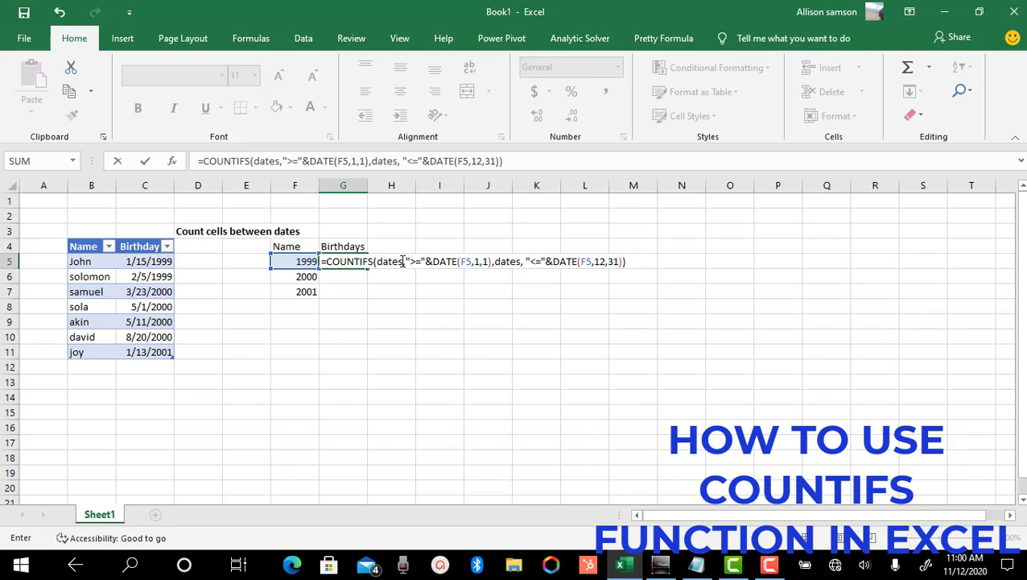
left_click_drag(404, 262, 378, 261)
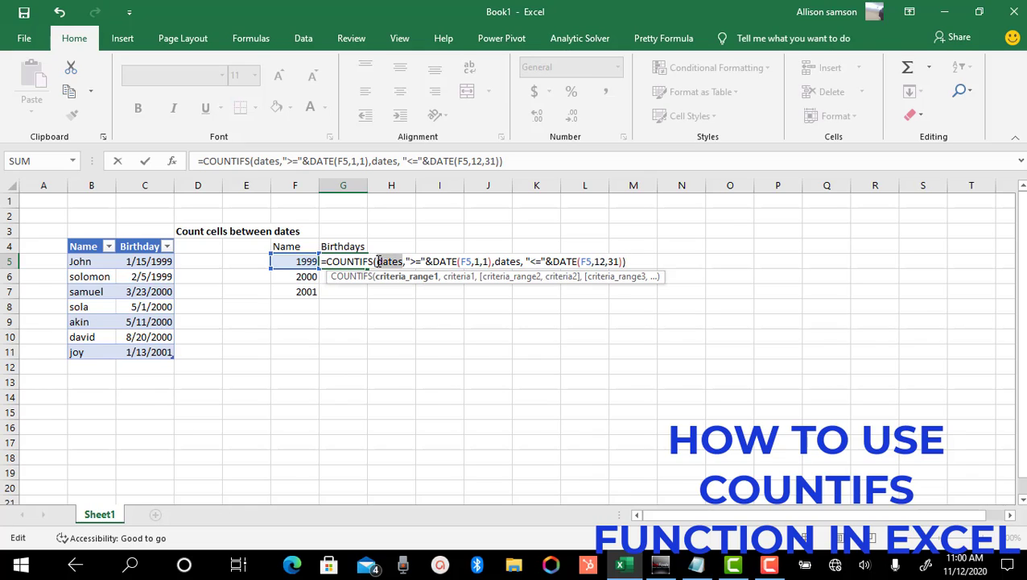
type("C")
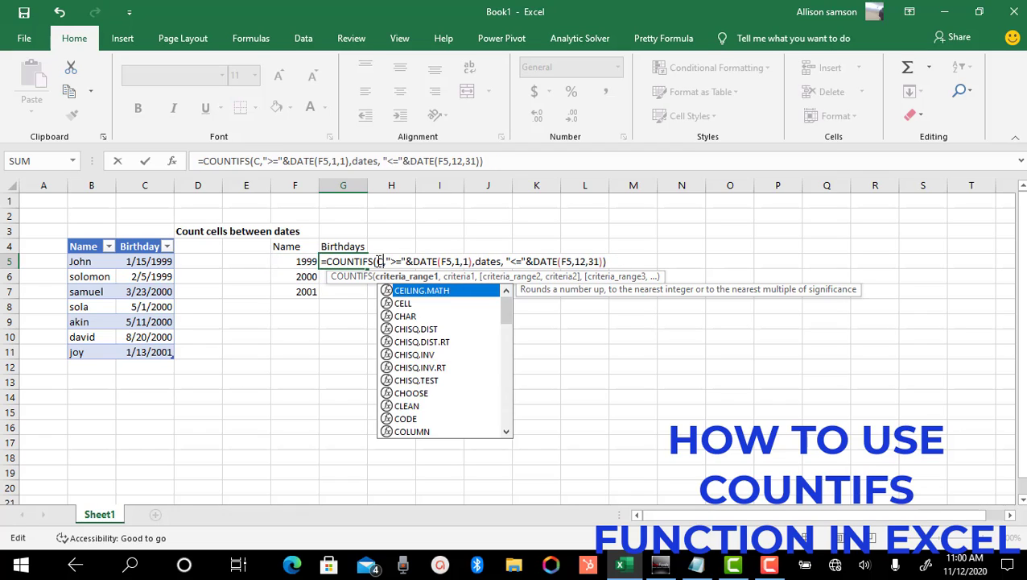
type("5")
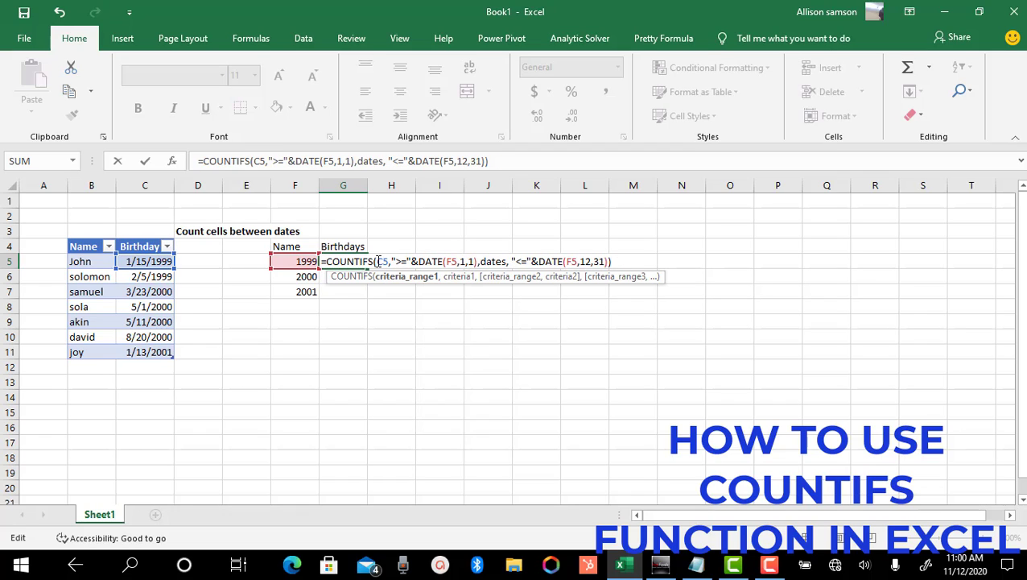
type(":C11")
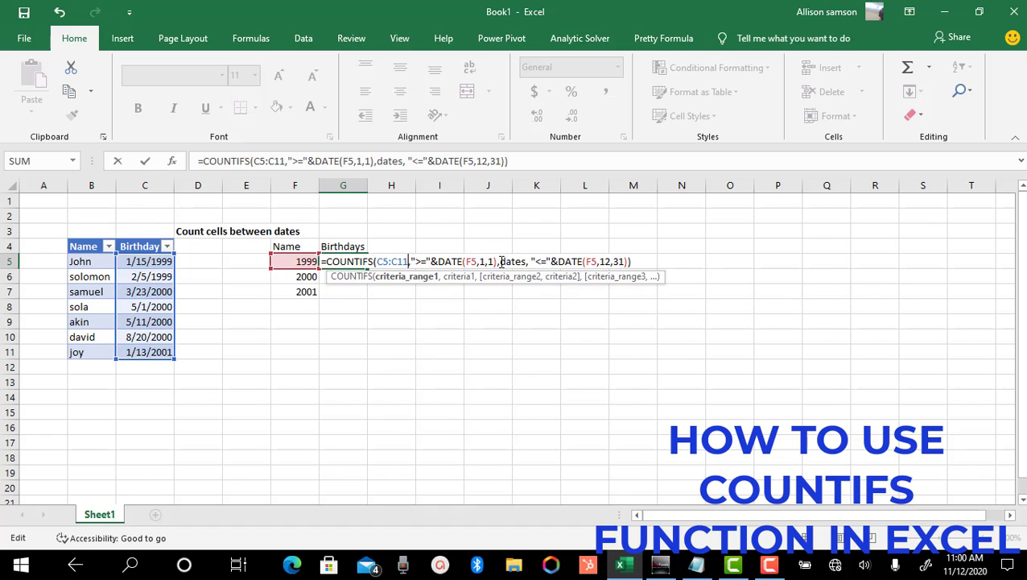
Step: Replace the second criteria range, dates, in the G5 COUNTIFS formula with C5:C11
left_click_drag(500, 262, 527, 262)
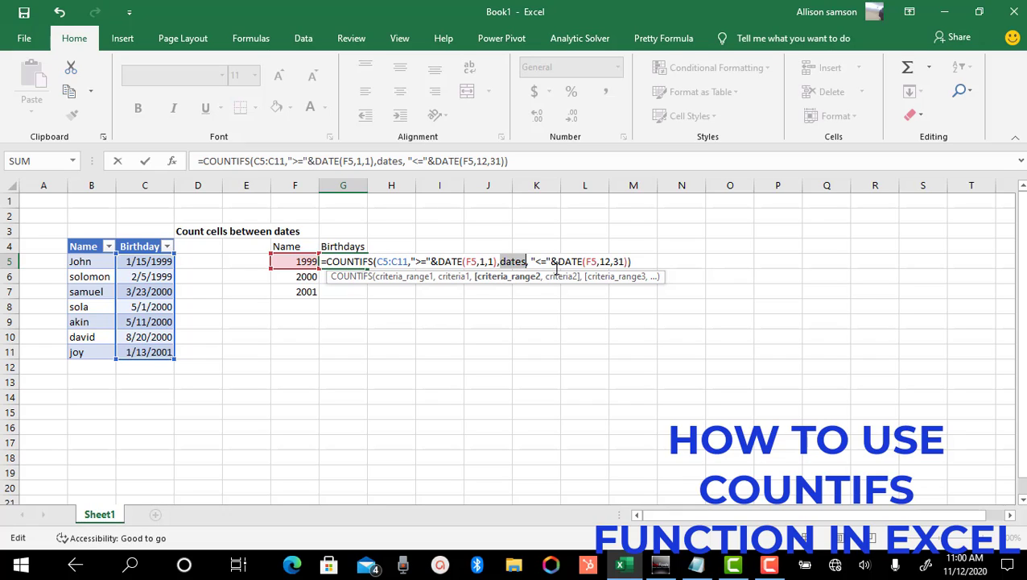
type("C5")
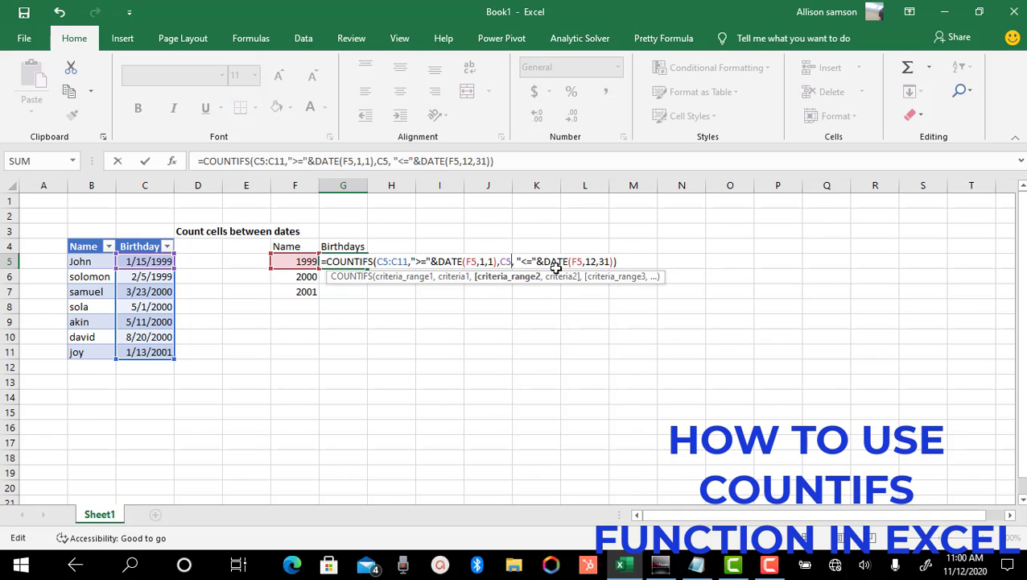
type(":11")
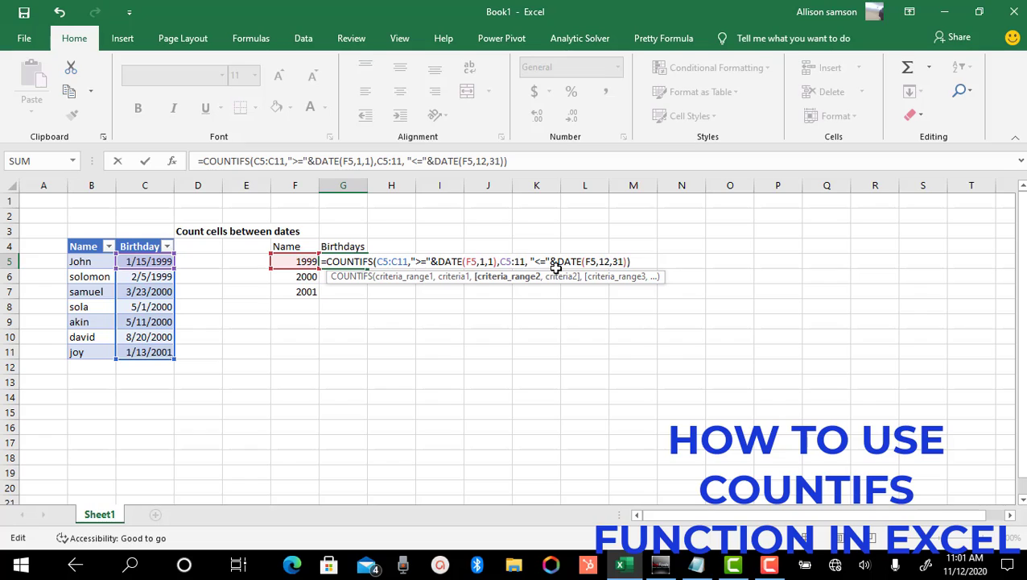
type(")")
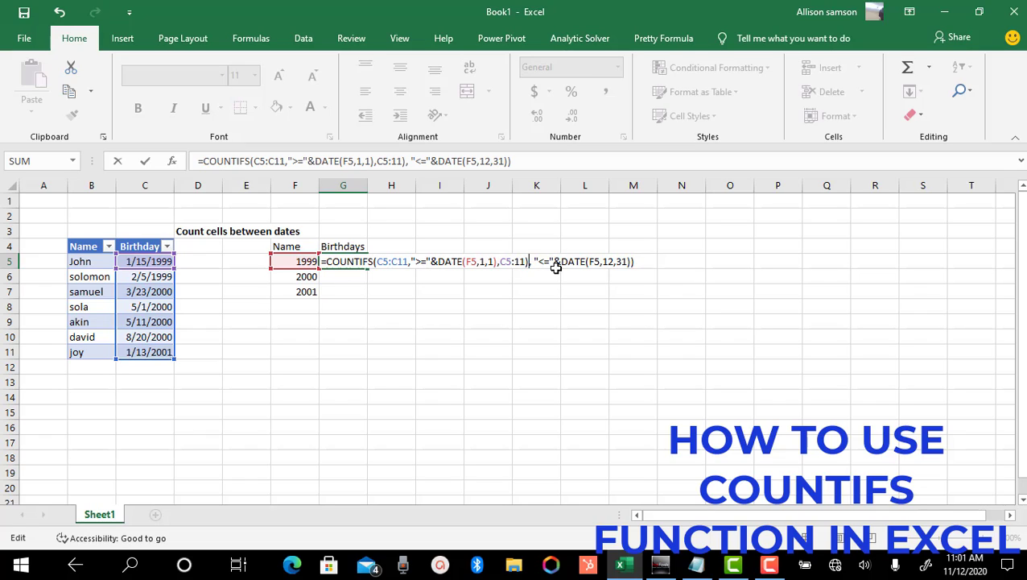
key("BackSpace")
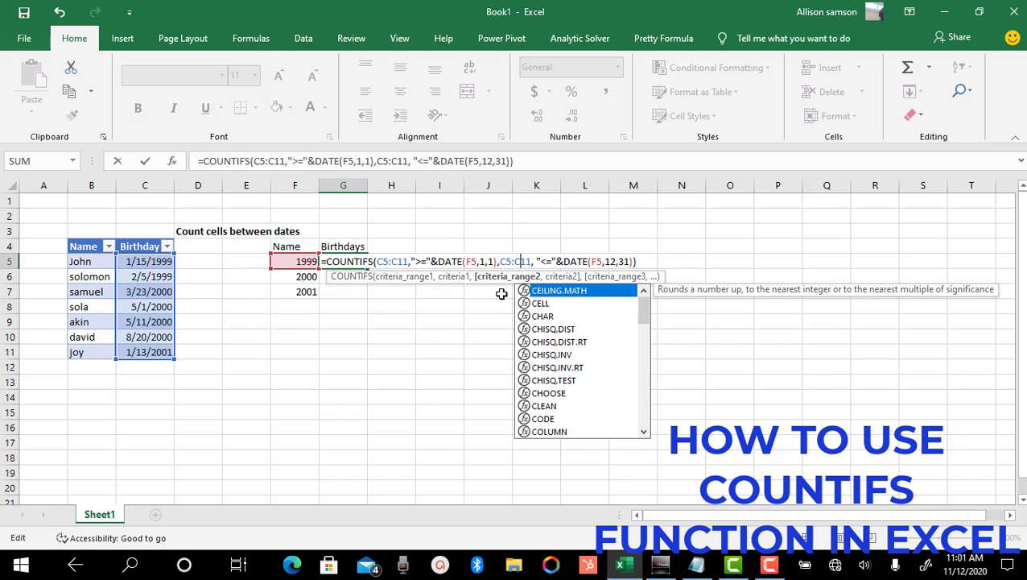
key("BackSpace")
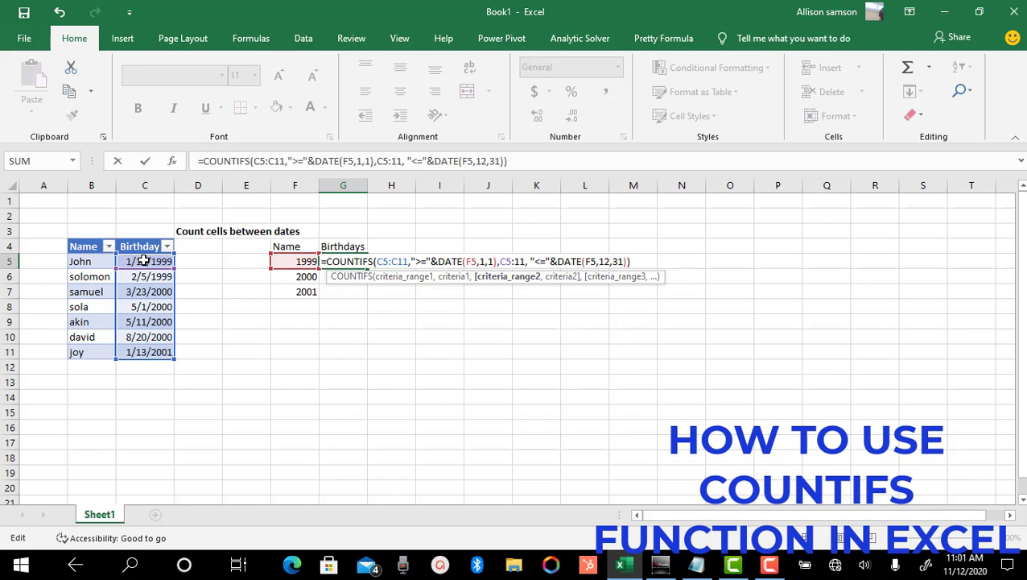
type("C")
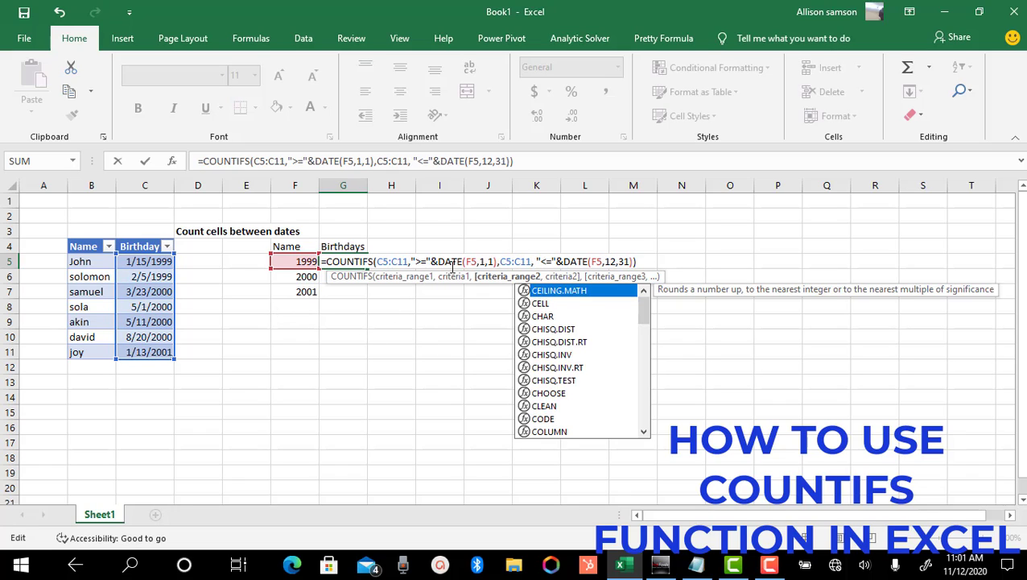
Step: Switch to Notepad and annotate the DATE(E5,1,1) line with "BUILD FIRST DAY OF YEAR"
left_click(697, 573)
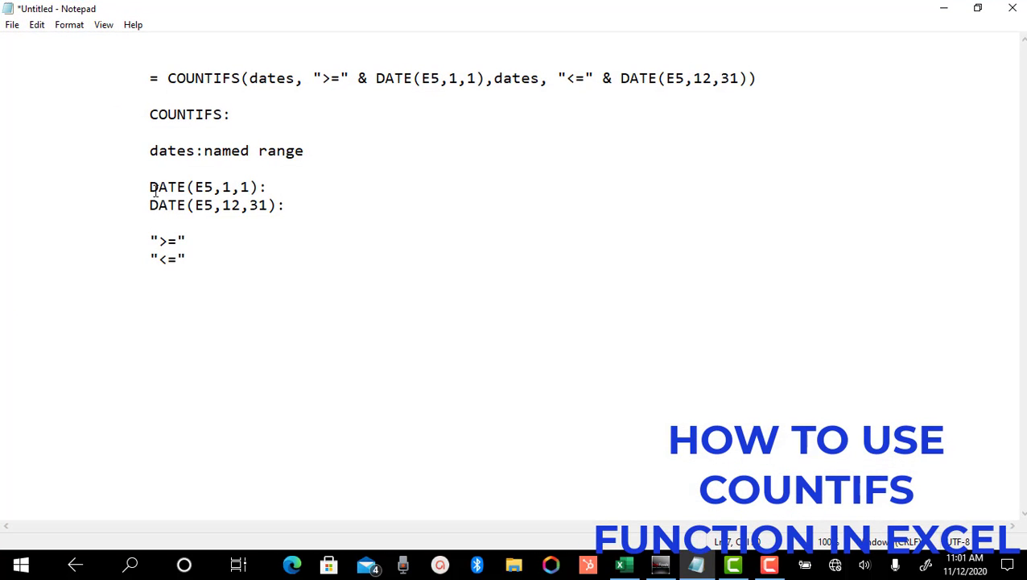
left_click_drag(149, 187, 214, 186)
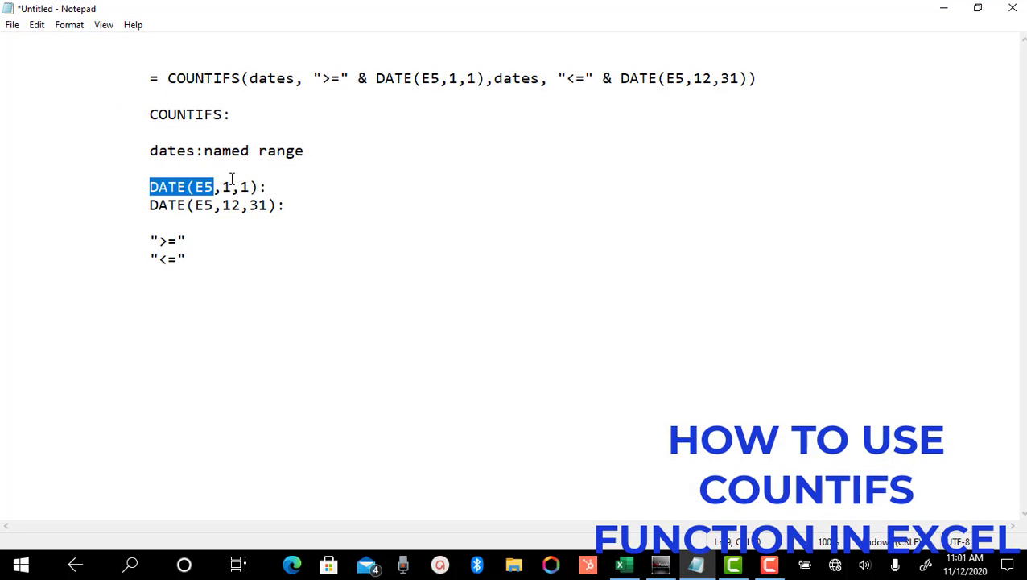
left_click(271, 185)
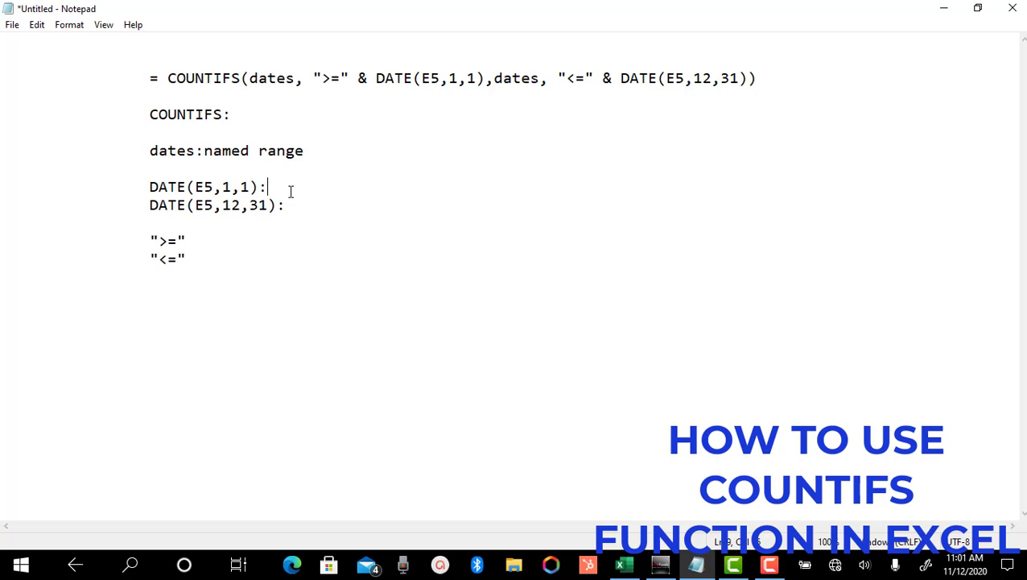
type("BUILD")
key("BackSpace")
type("LD FIRST")
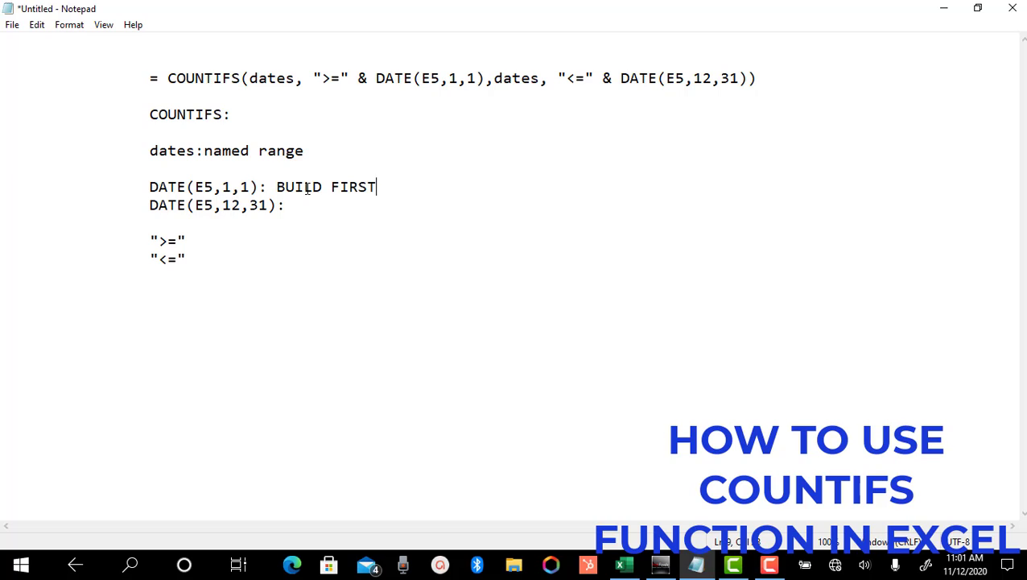
type(" DAY OF YEAR")
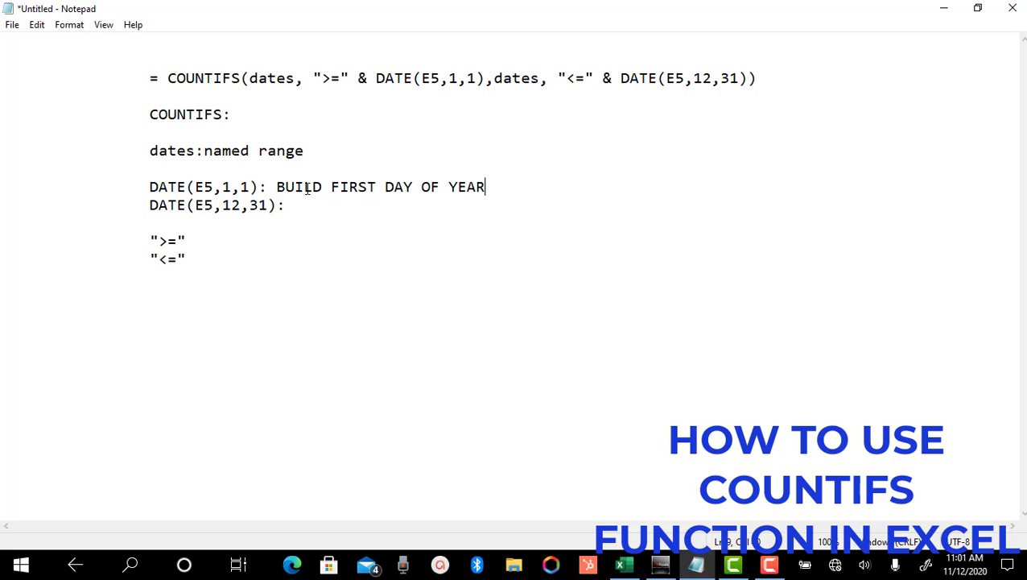
Step: Annotate the DATE(E5,12,31) line with "BUILD LAST DAY OF YER"
key("Down")
type("BUIL")
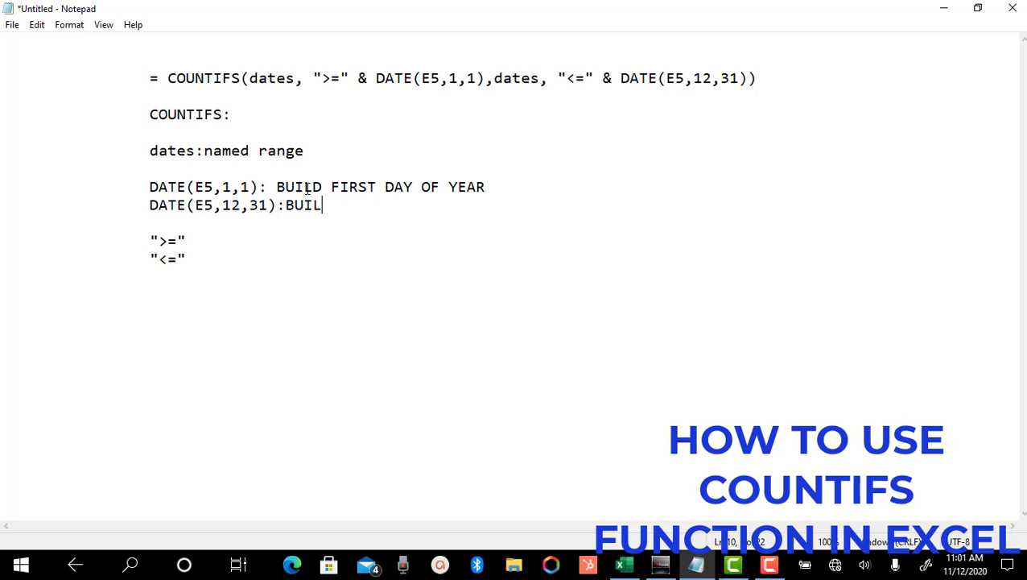
type("D LAST DA")
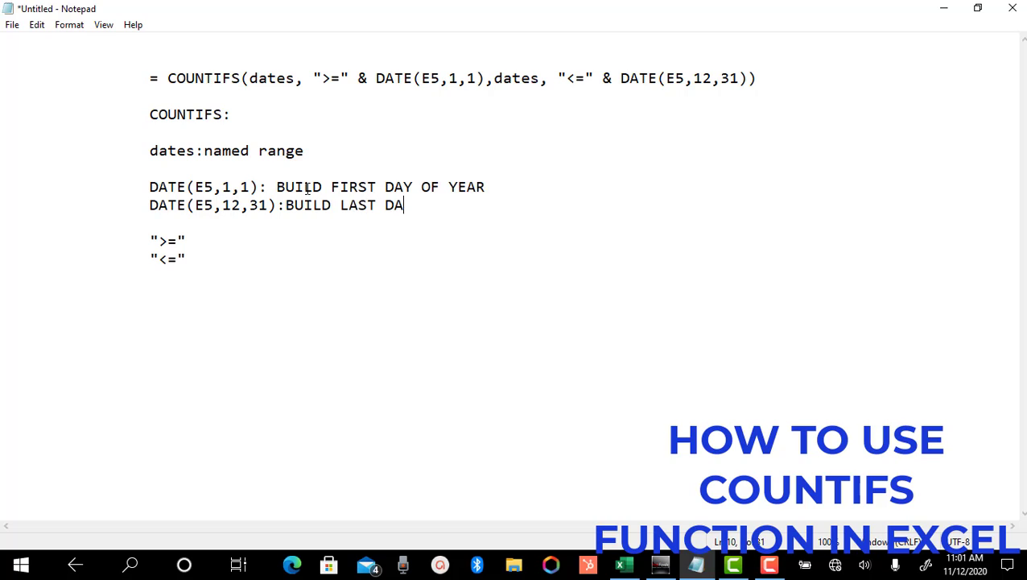
type("Y OF YER")
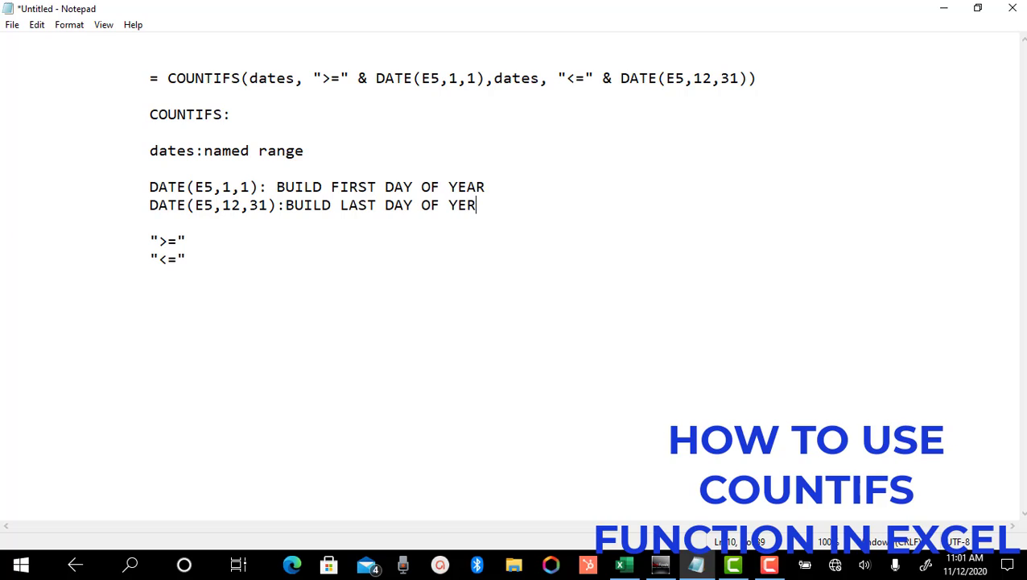
Step: Annotate the ">=" line in the notes with "OPERATORS"
left_click(220, 235)
type("OPERAT")
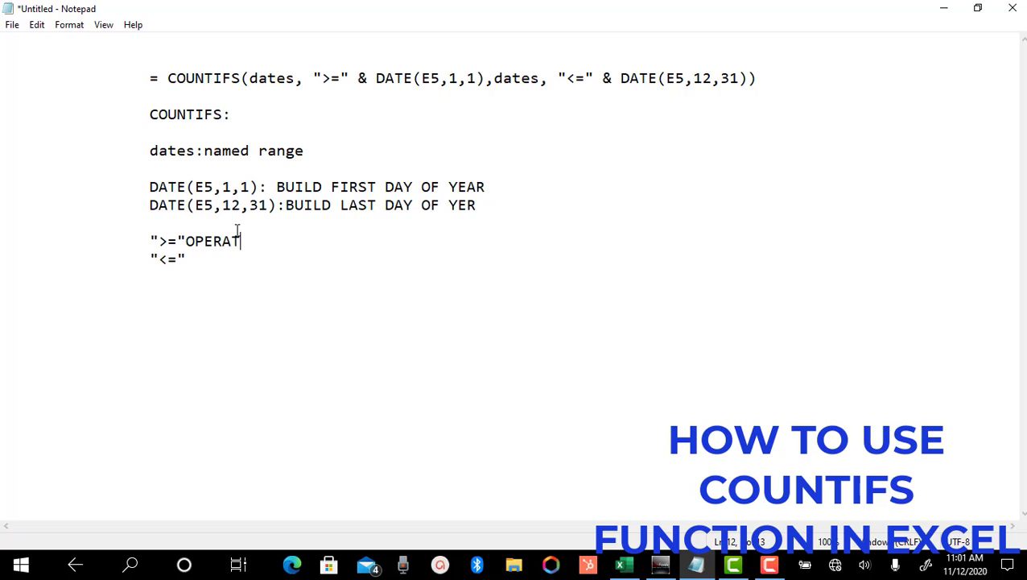
type("ORS")
left_click(188, 259)
Step: Switch to Excel, enter the COUNTIFS formula in G5 and check its result against the 1999 birthdays in C5 and C6
left_click(623, 566)
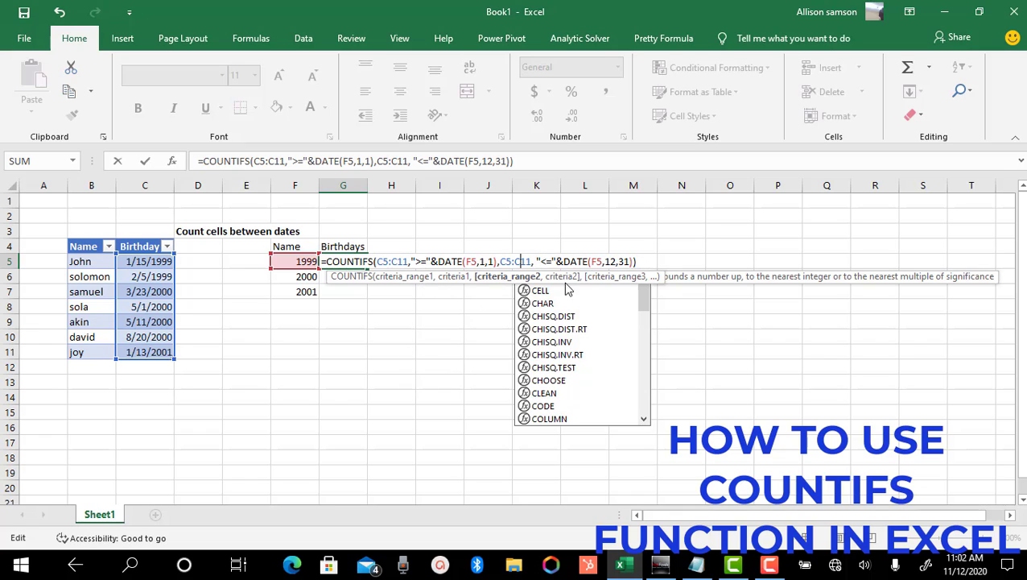
left_click(638, 261)
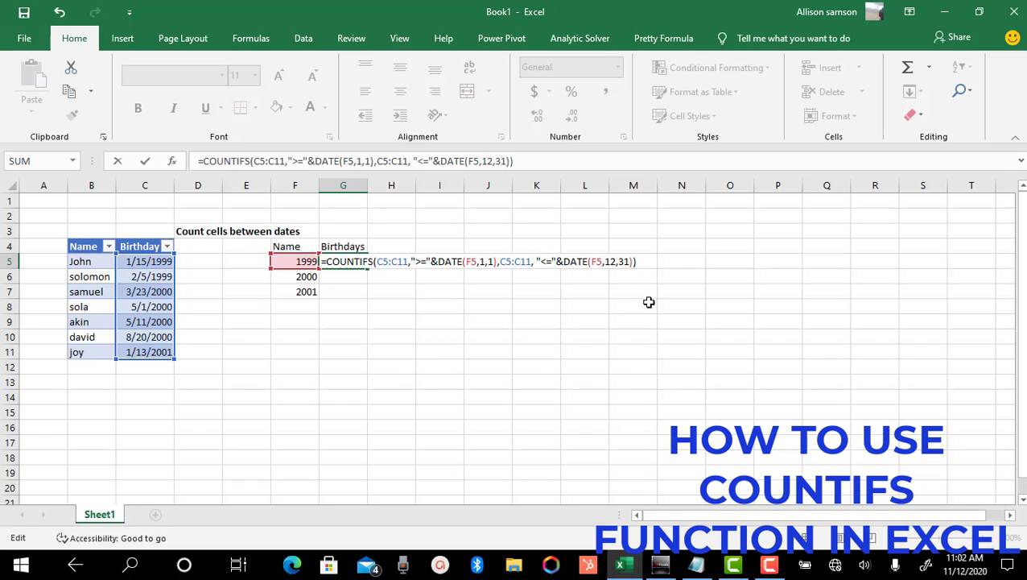
key("Return")
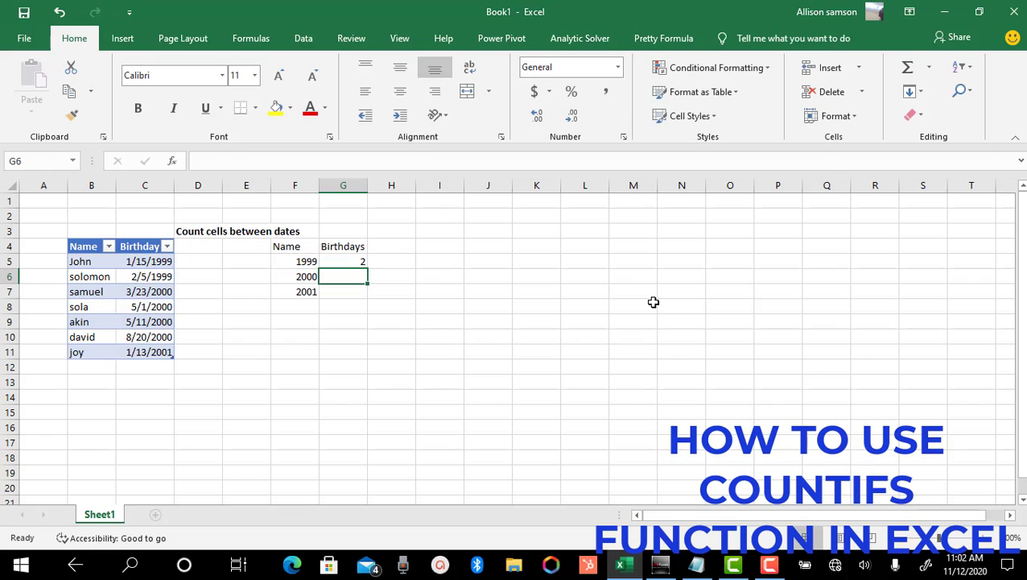
left_click(364, 263)
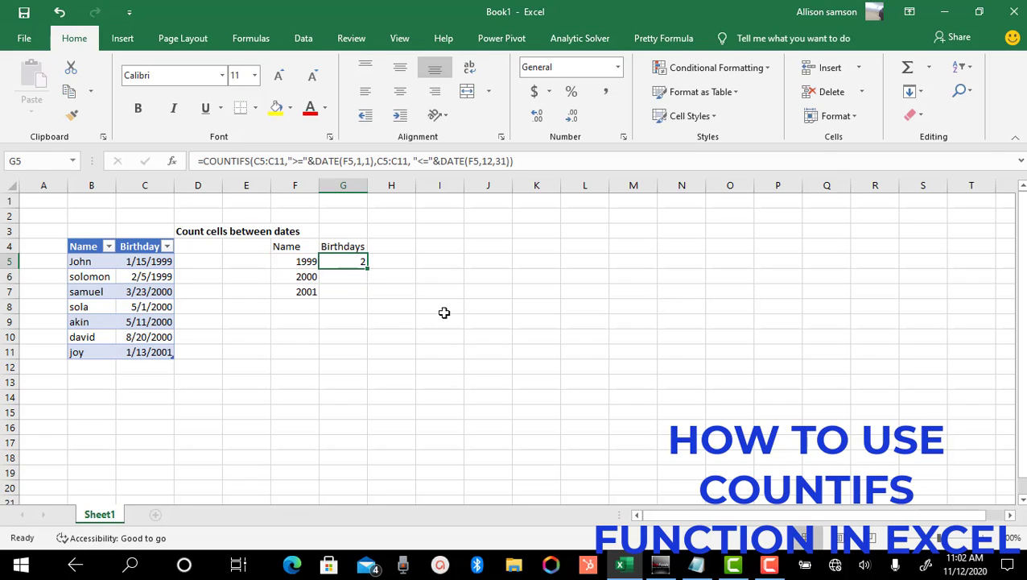
left_click(166, 262)
left_click(156, 276)
left_click(336, 265)
Step: Begin a COUNTIFS formula in G6 with C5:C11 as the first criteria range
left_click(356, 278)
type("=")
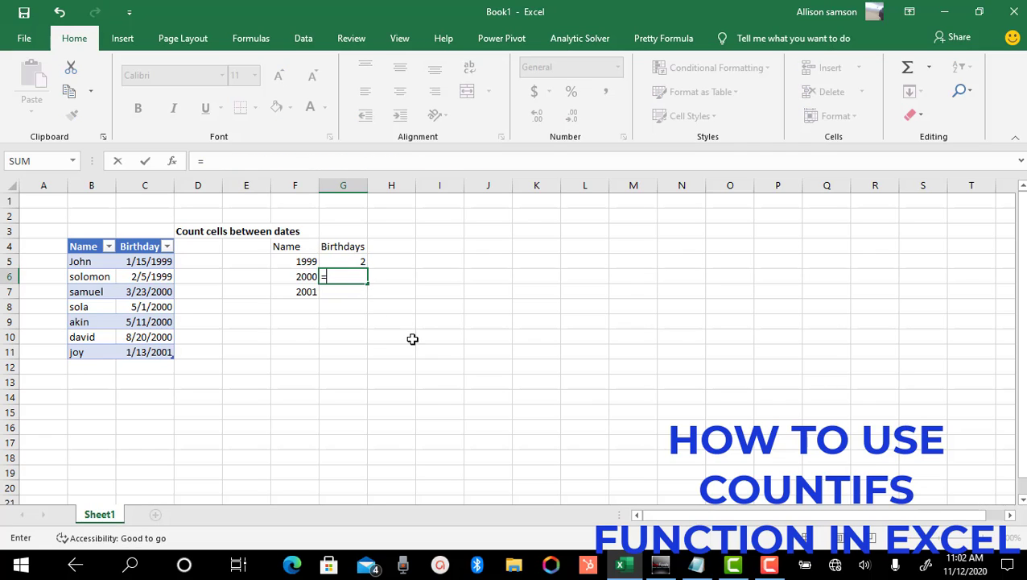
type("COUN")
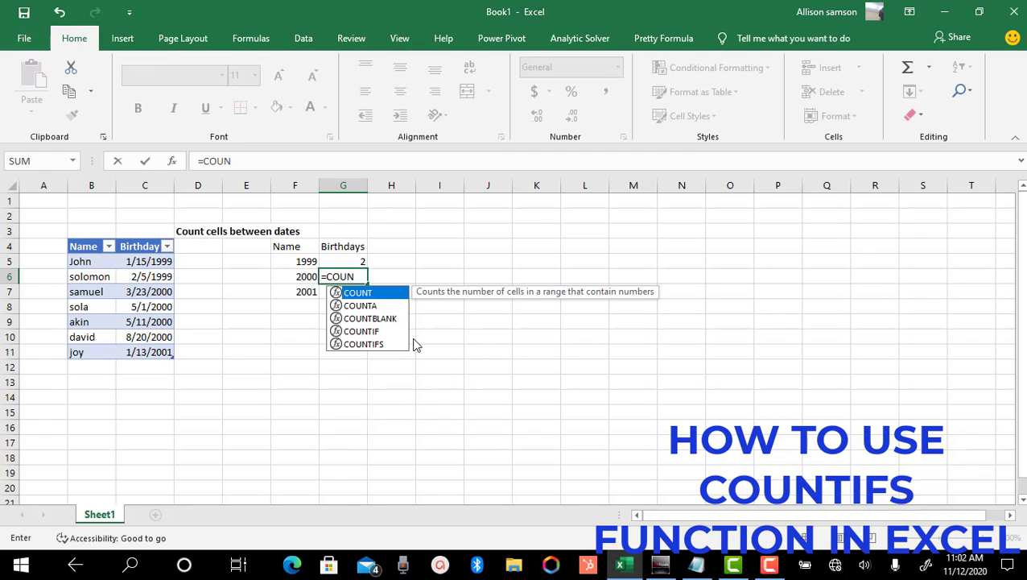
type("TIFS")
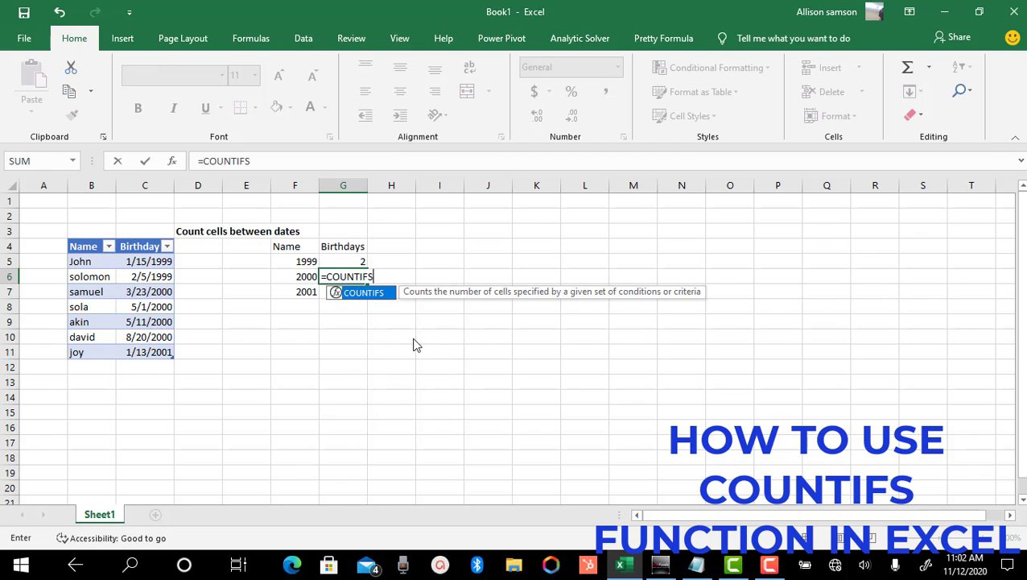
type("(")
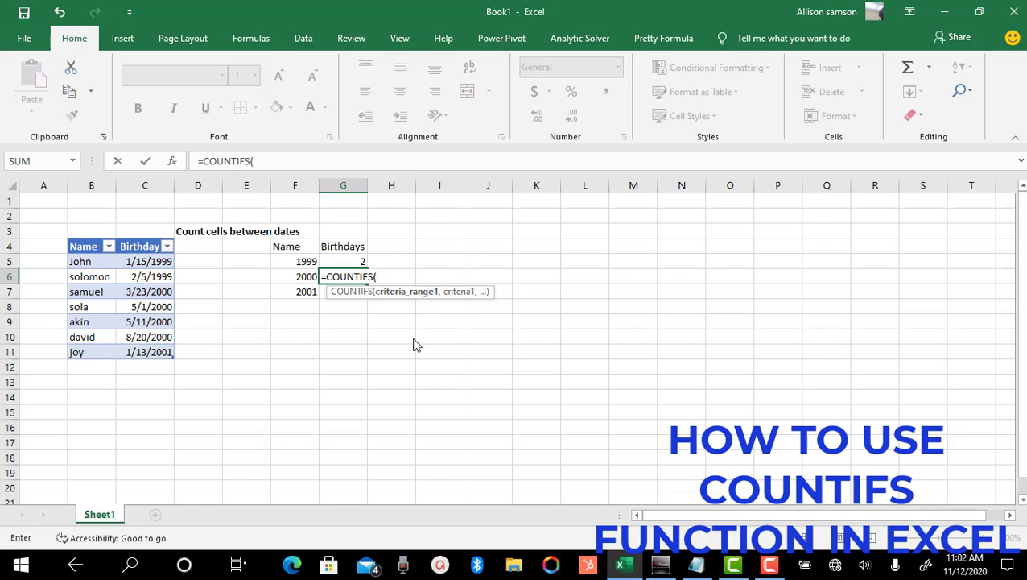
type("C5:")
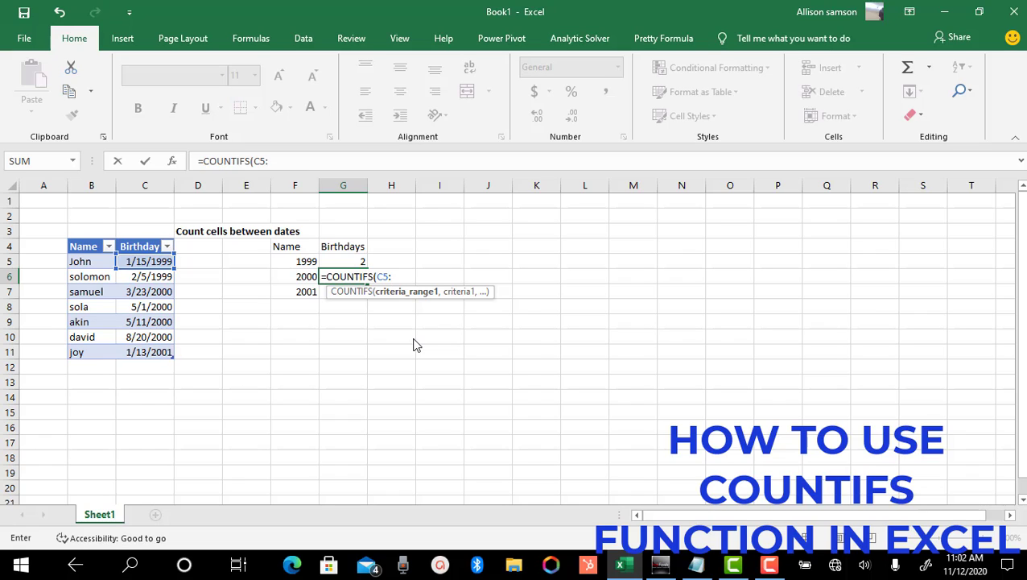
type("C11")
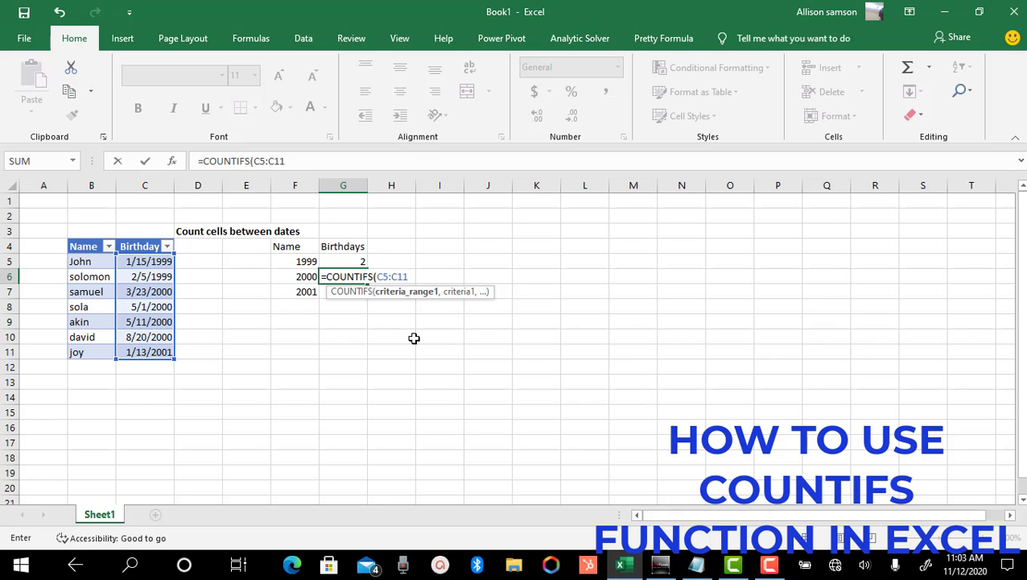
Step: Add ">="&DATA(F6,1,1) as the first criterion of the COUNTIFS formula in G6
type(",")
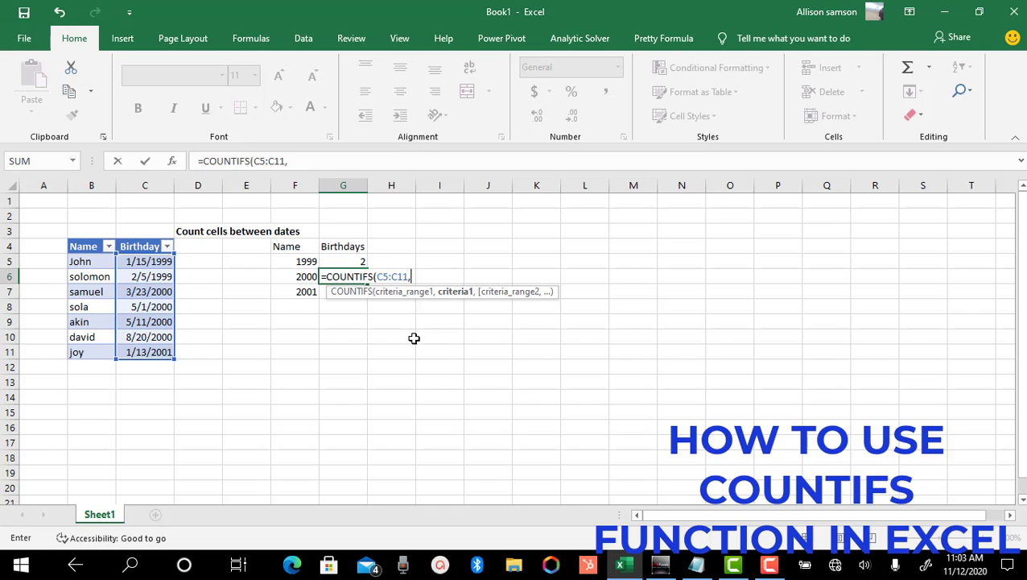
type(":")
key("BackSpace")
type("\"")
key("BackSpace")
key("BackSpace")
key("BackSpace")
type(">=\"&da")
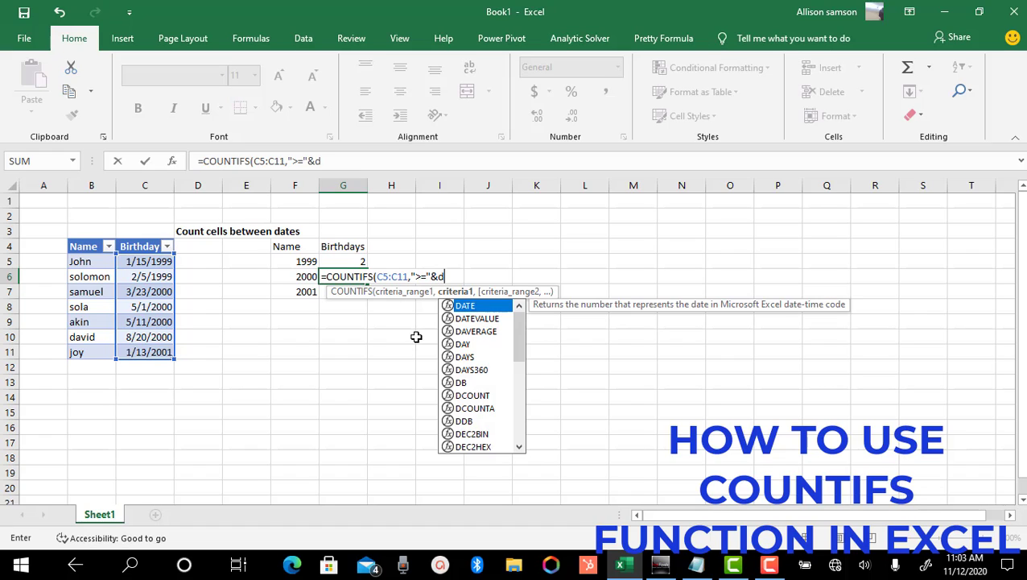
key("BackSpace")
key("BackSpace")
type("AT")
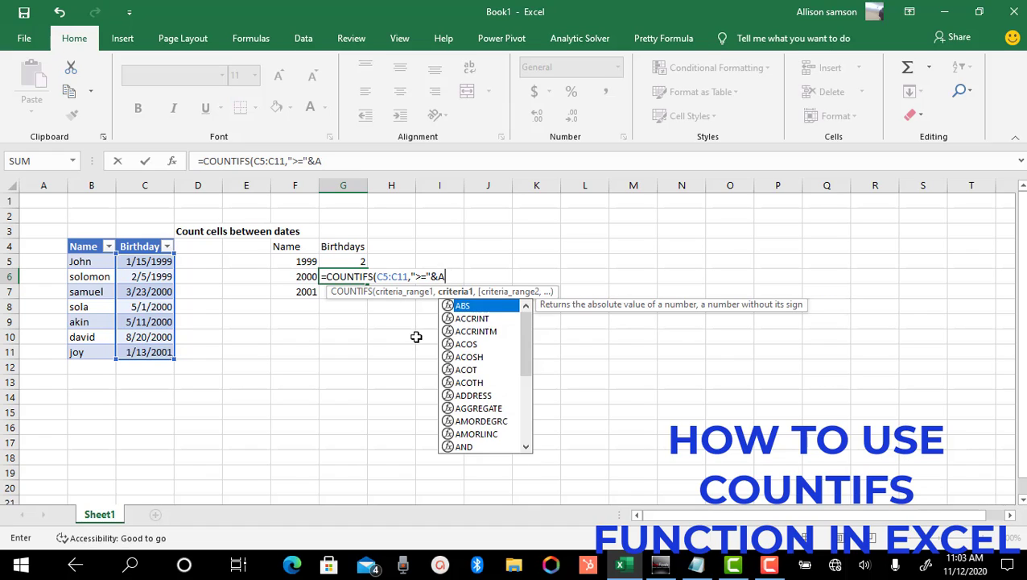
key("BackSpace")
key("BackSpace")
type("DATA")
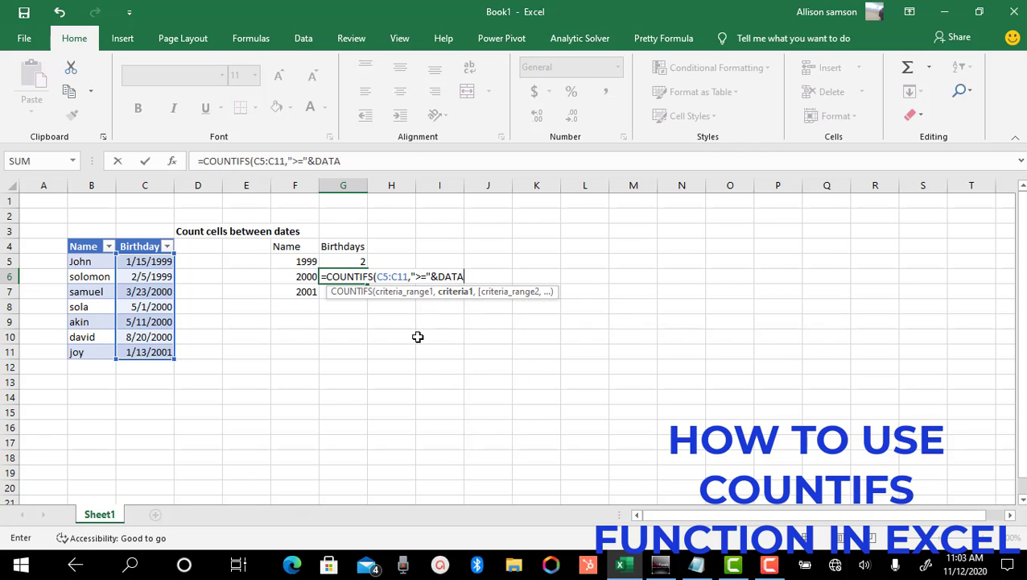
type("(")
type("F6,")
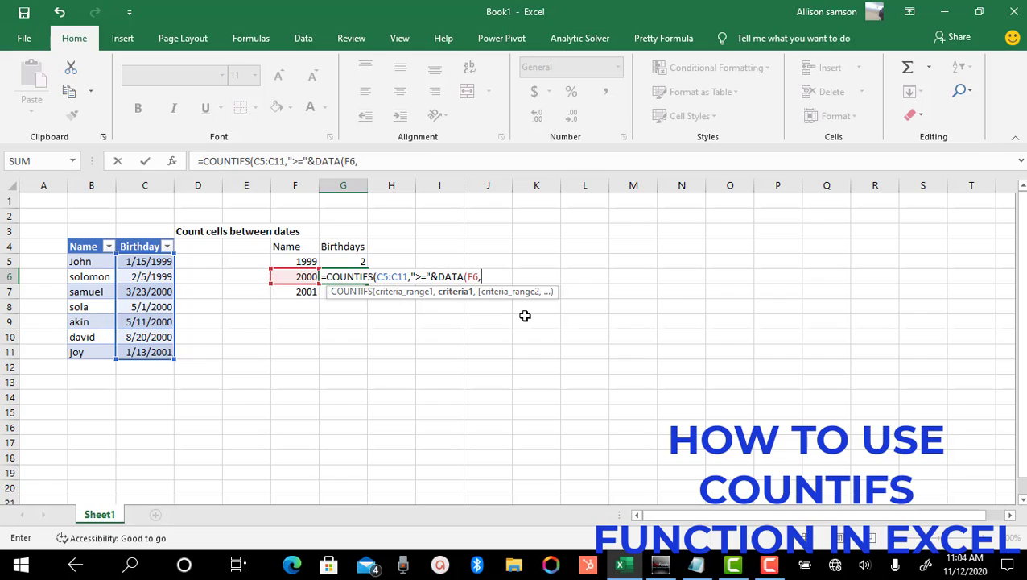
type("1,1),")
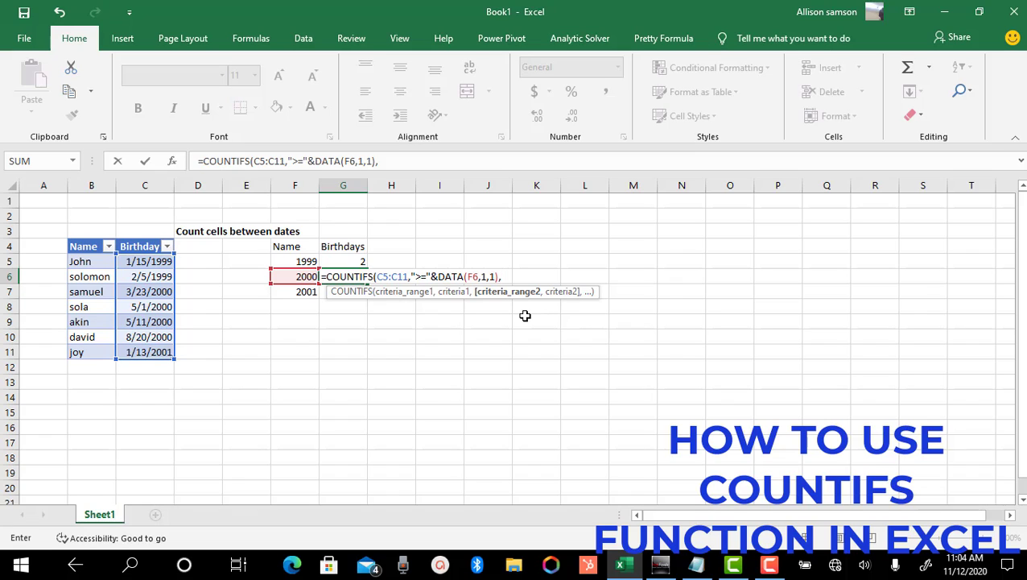
Step: Complete the G6 formula with C5:C11 as the second criteria range and "<="&DATE(F6,12,31) as its criterion, and enter it
type("C5:C11,")
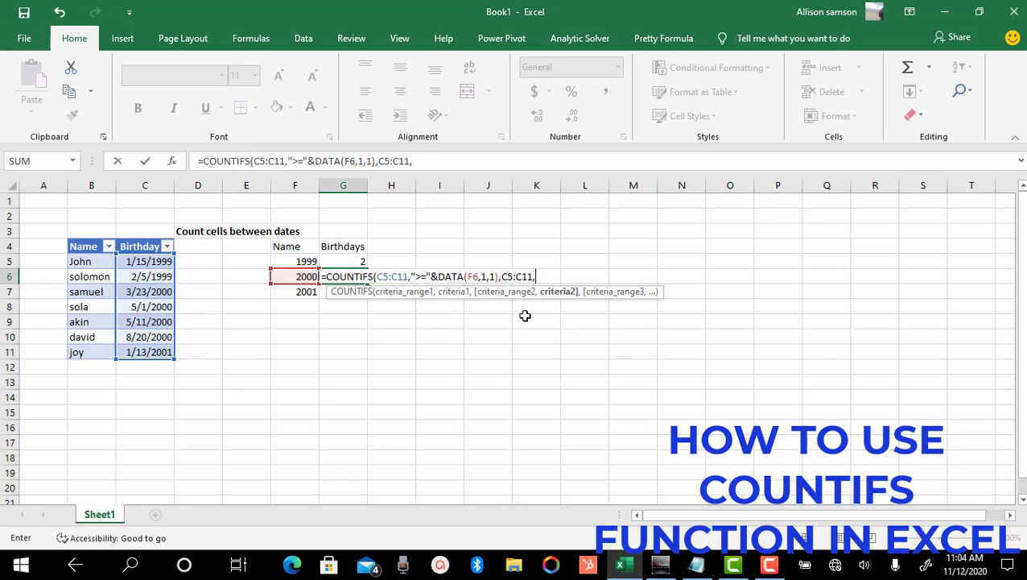
type("\"<=\"")
type("&DATE")
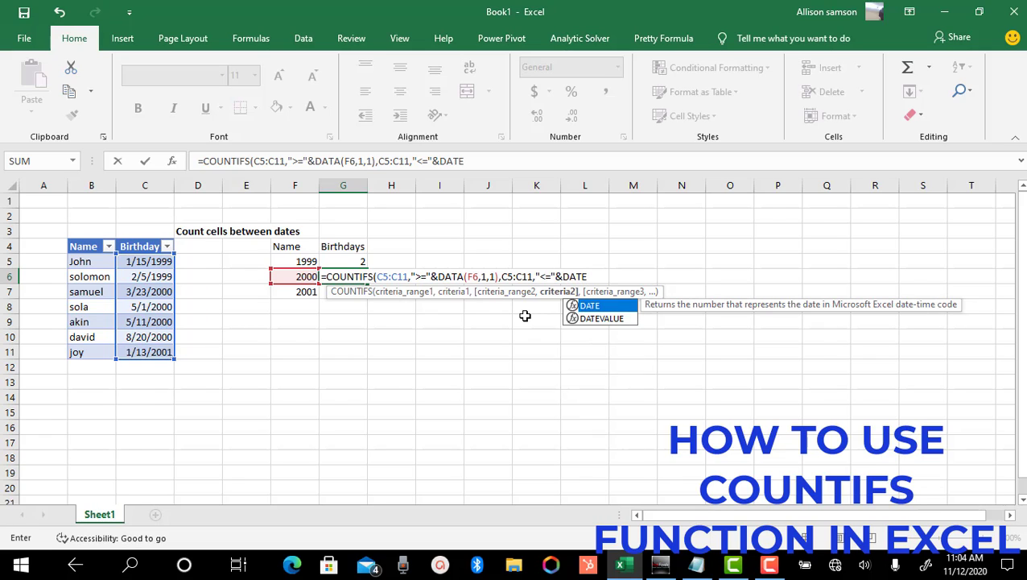
type("(")
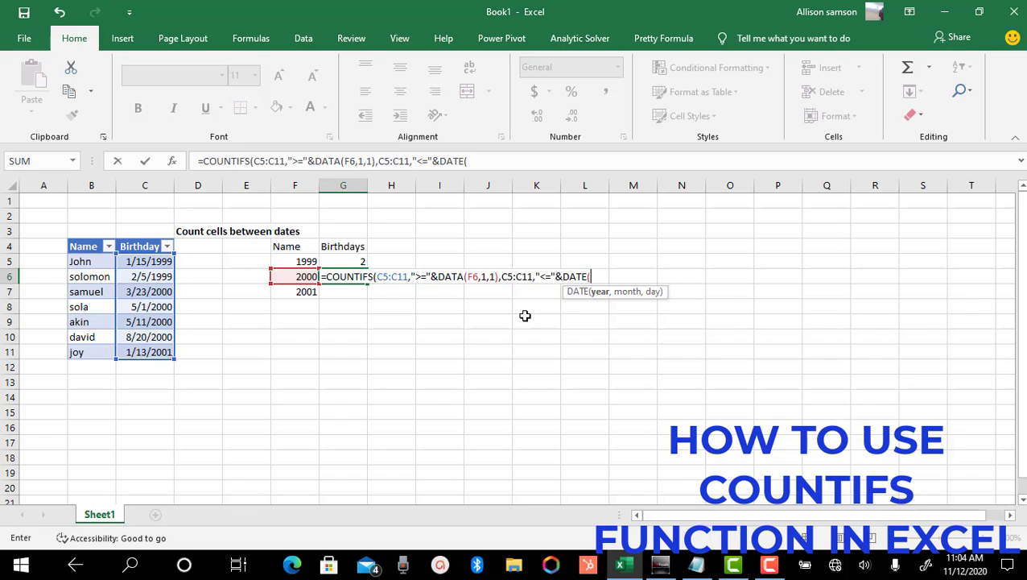
type("F6")
type(",")
type("12")
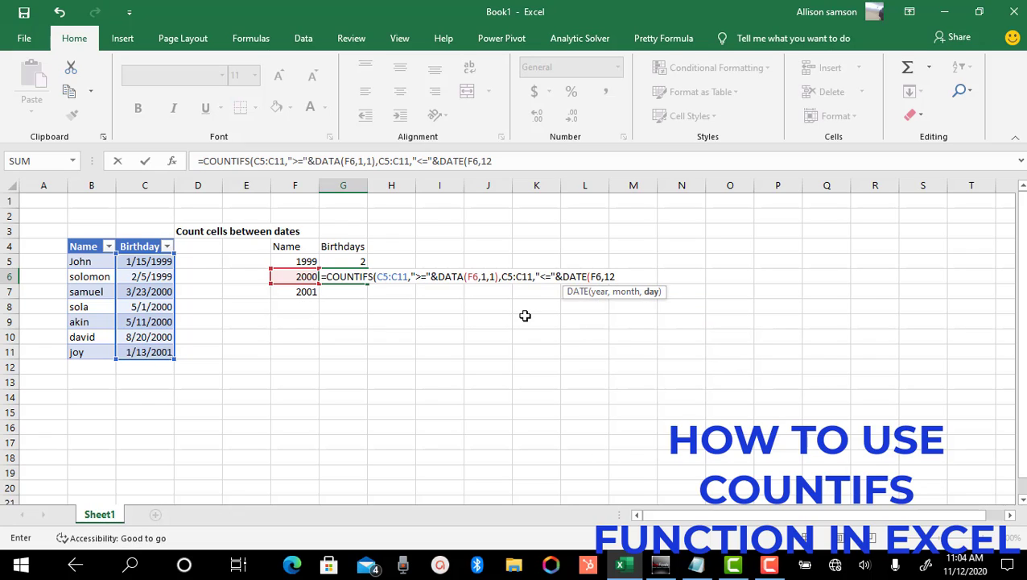
type(",31))")
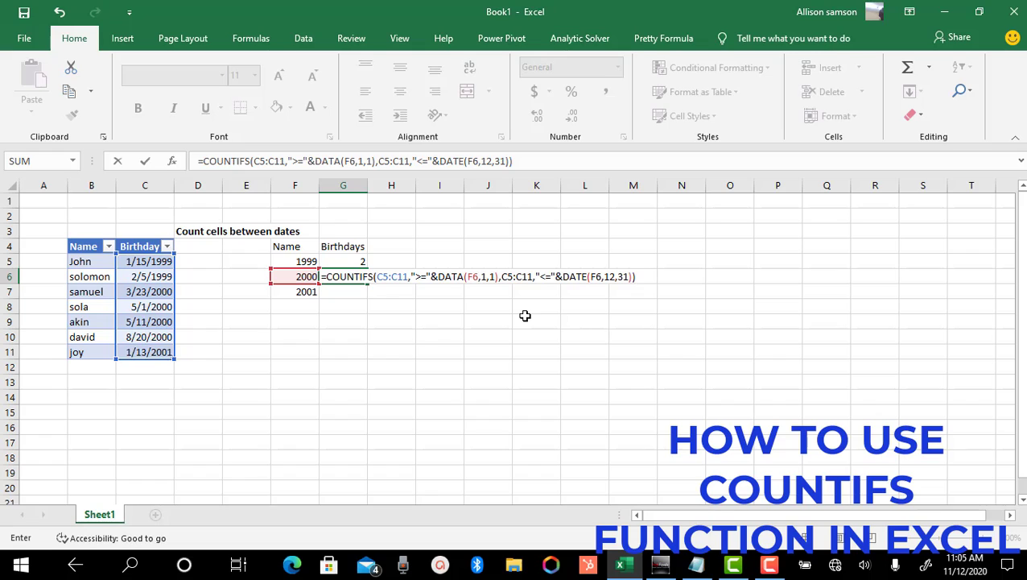
key("Return")
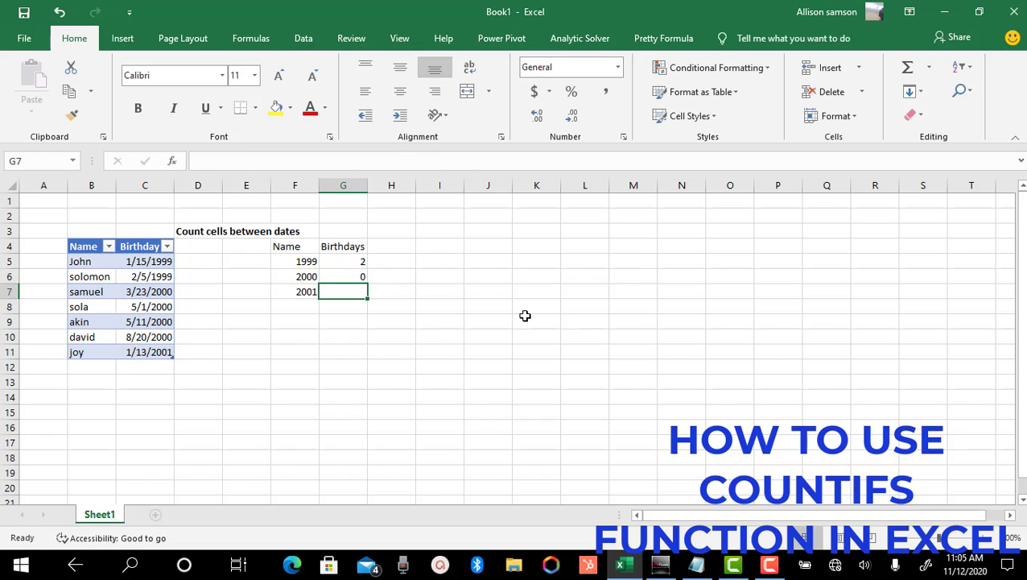
Step: Correct DATA to DATE in the G6 formula and check its result against the 2000 birthdays in C7 to C10
double_click(360, 276)
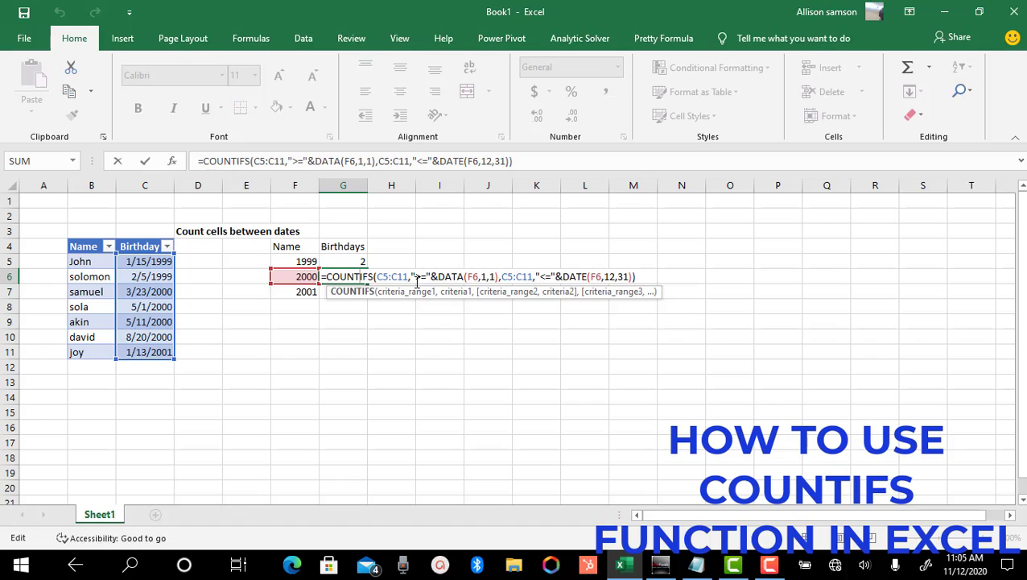
left_click(464, 276)
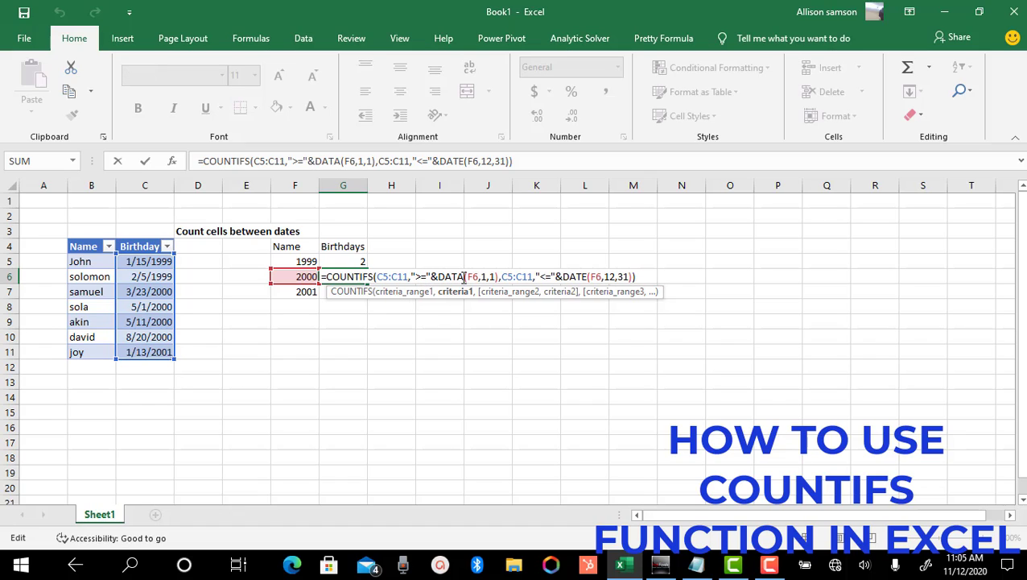
key("BackSpace")
type("E")
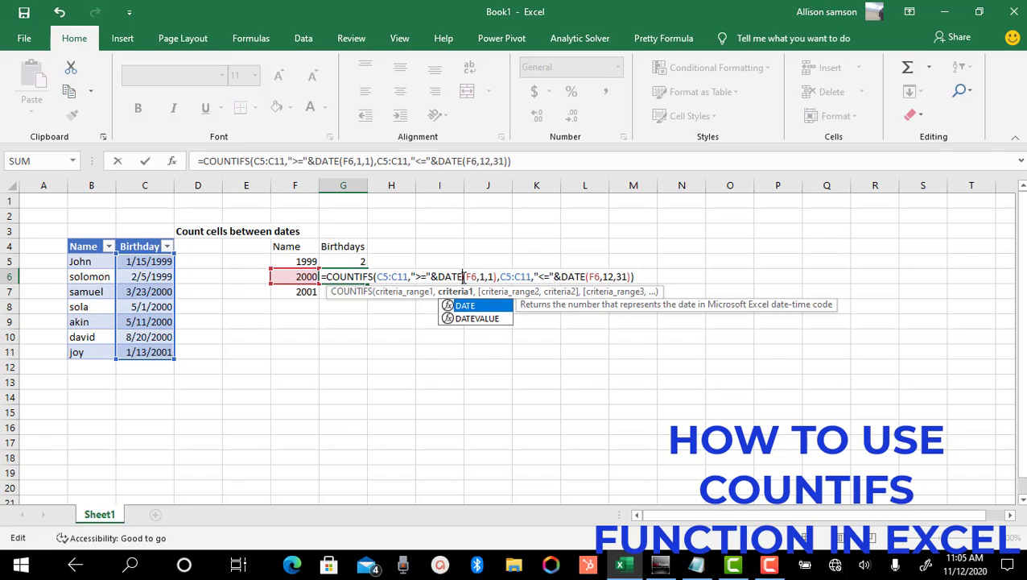
key("Return")
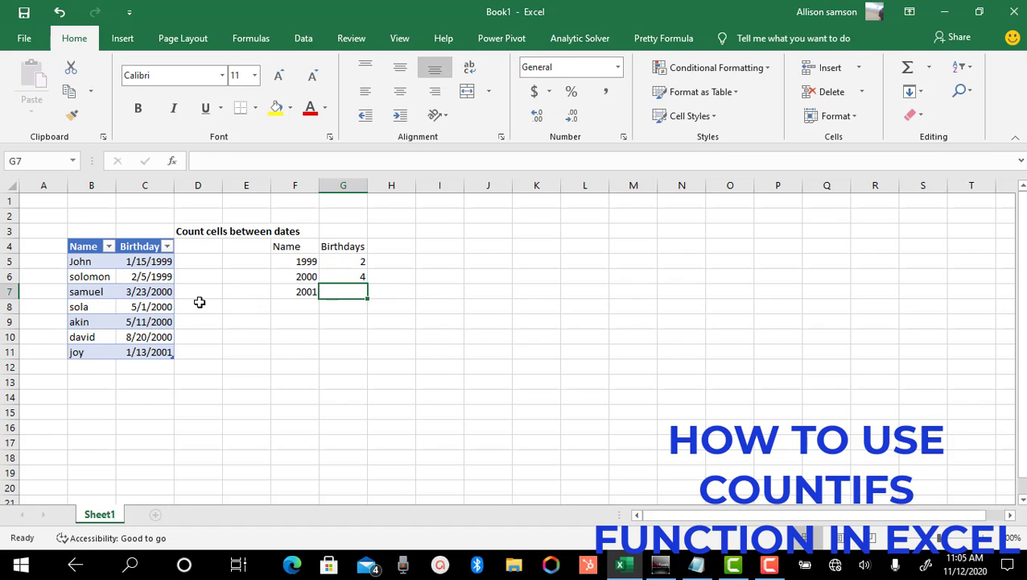
left_click(167, 292)
left_click(169, 305)
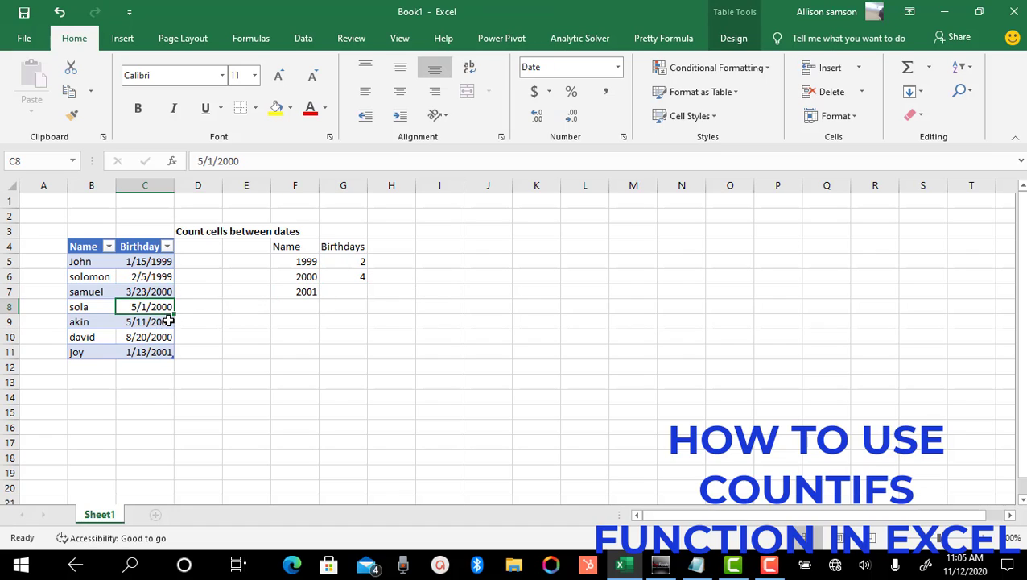
left_click(169, 321)
left_click(170, 336)
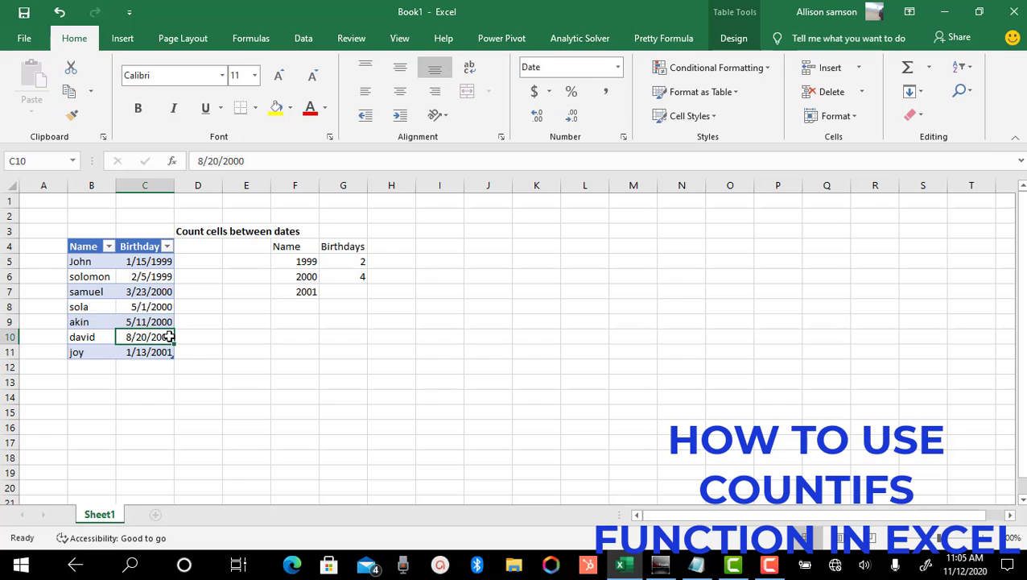
Step: Begin a COUNTIFS formula in G7 with C5:C11 as the first criteria range
left_click(341, 290)
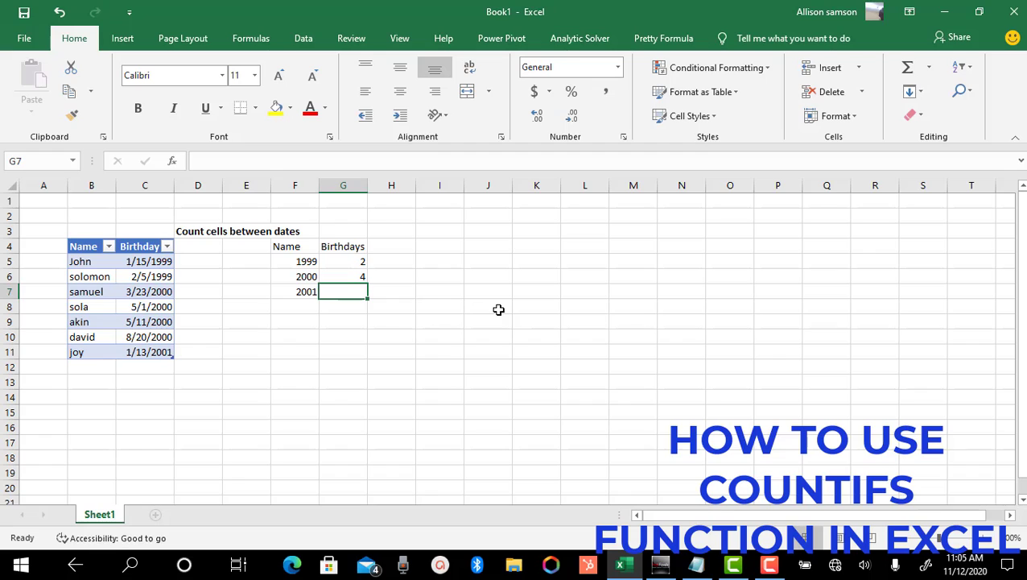
type("=")
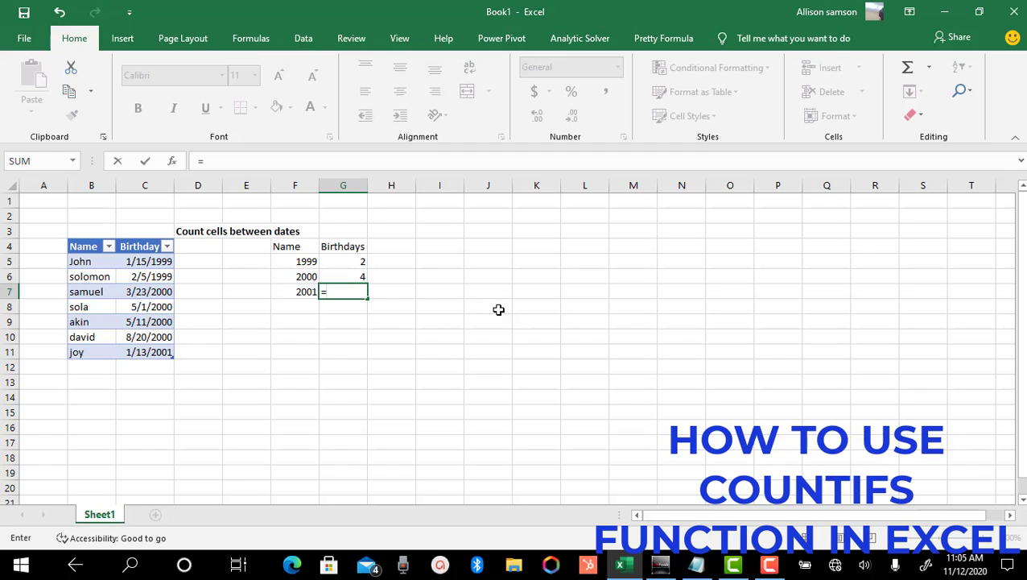
type("CO")
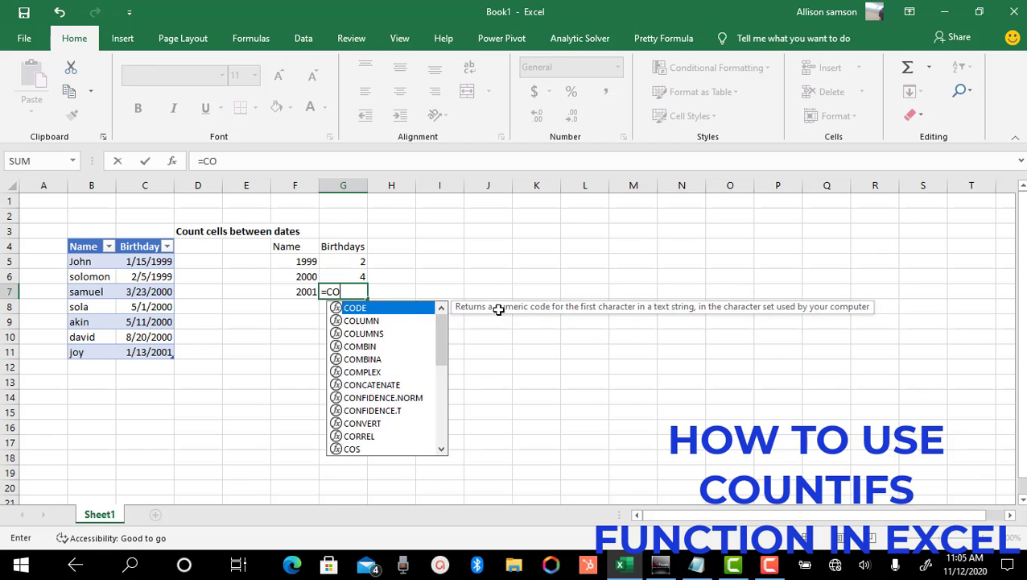
type("UNTFI")
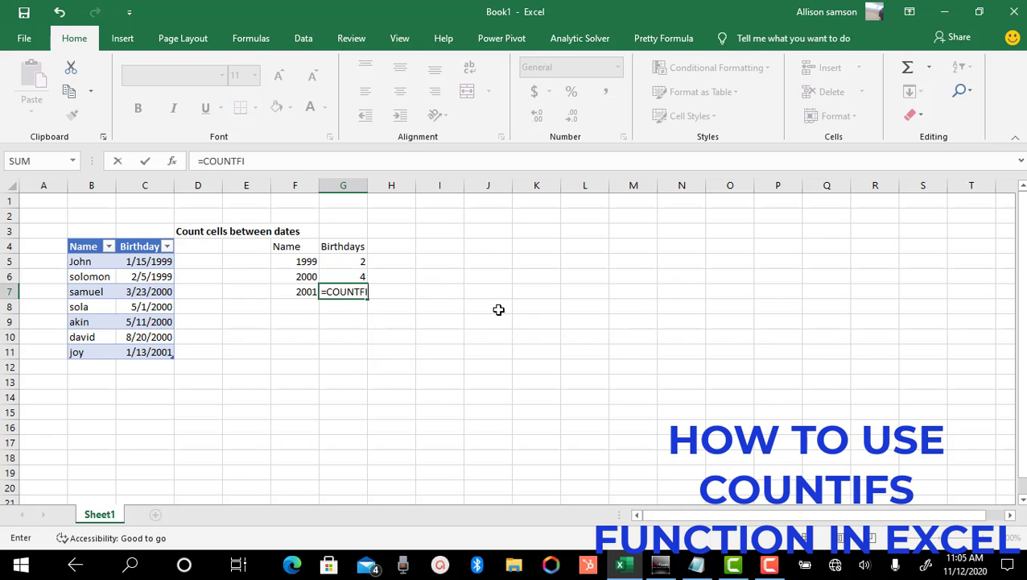
key("BackSpace")
key("BackSpace")
type("IFS")
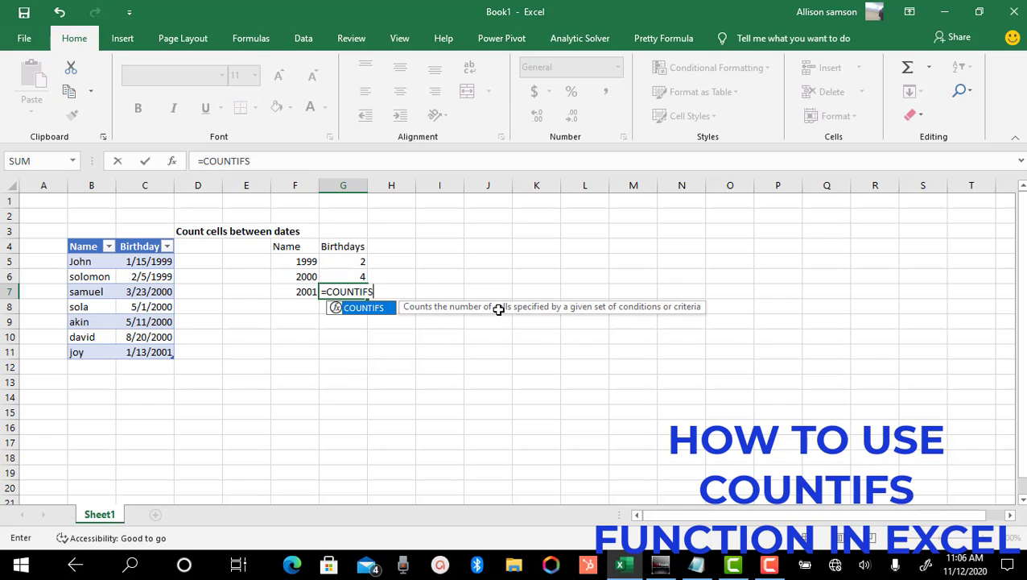
type("(")
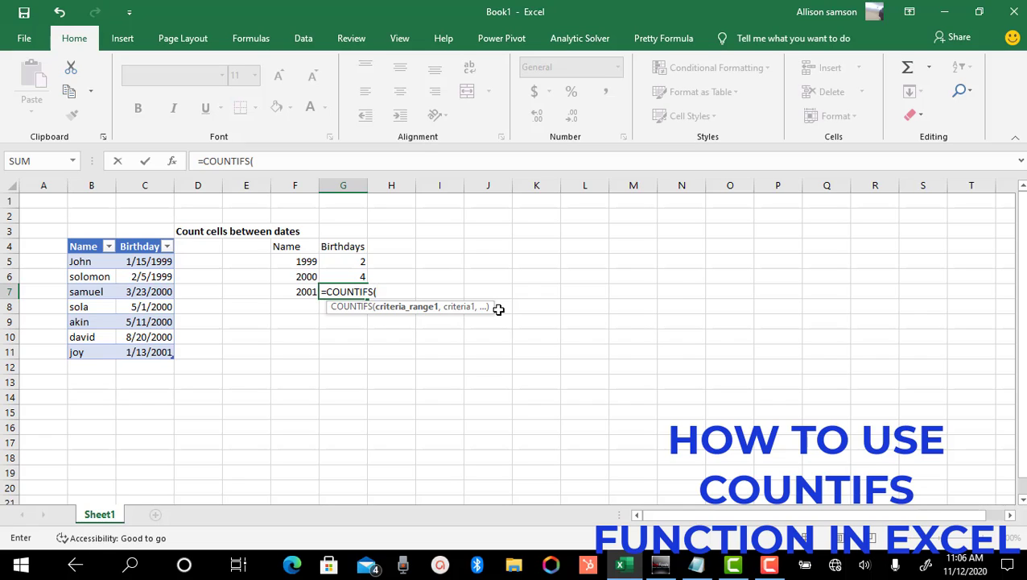
type("C5")
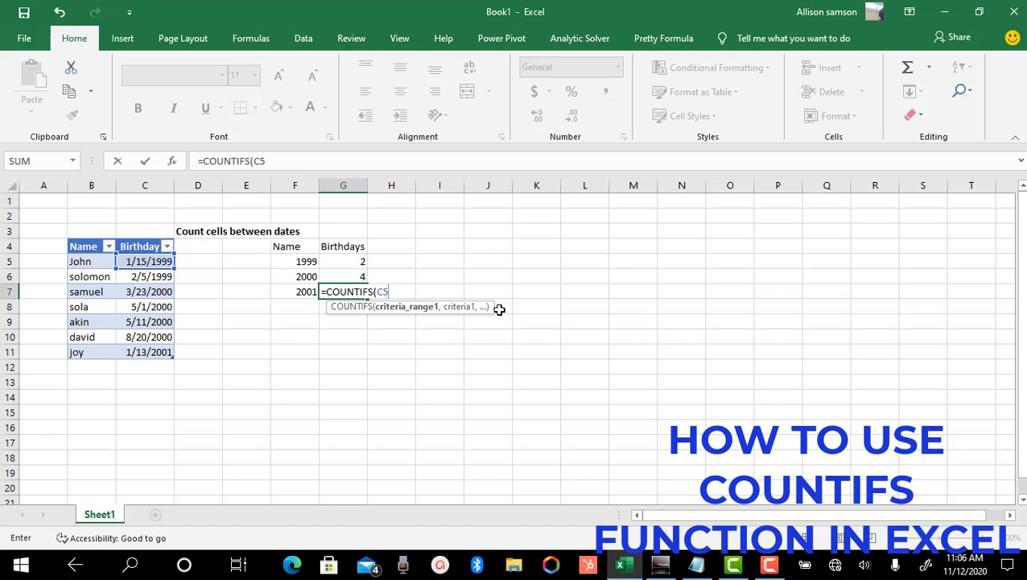
type(":C11")
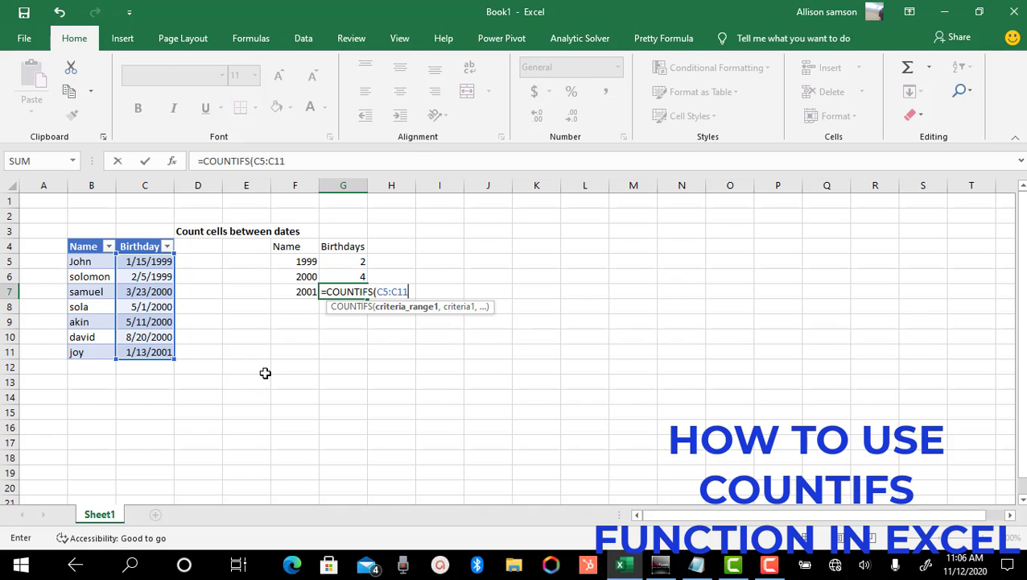
type(",")
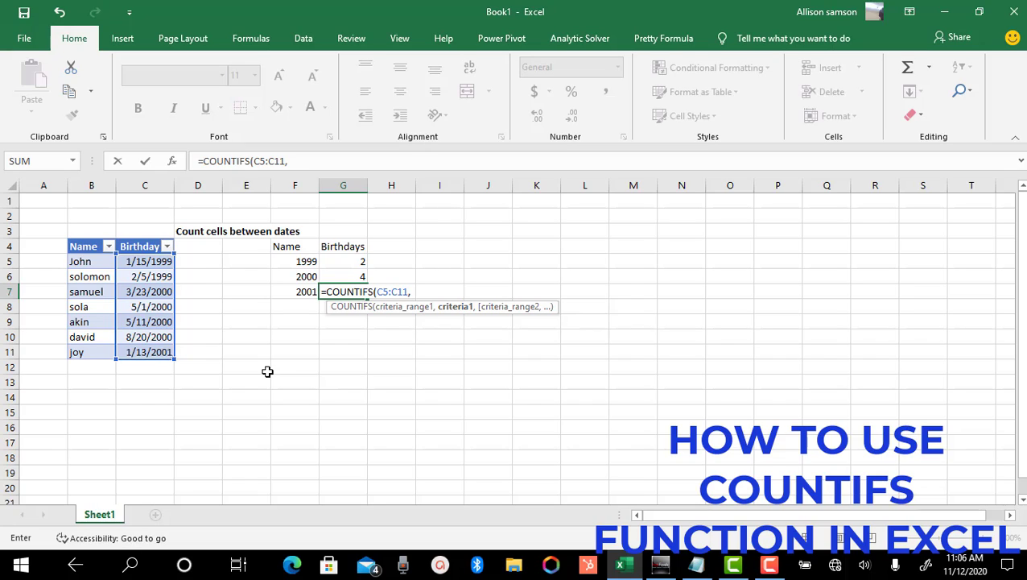
Step: Add "<="&DATE(F7,1,1) as the first criterion of the COUNTIFS formula in G7
type("<")
key("BackSpace")
type("\"<")
type("=\"&Da")
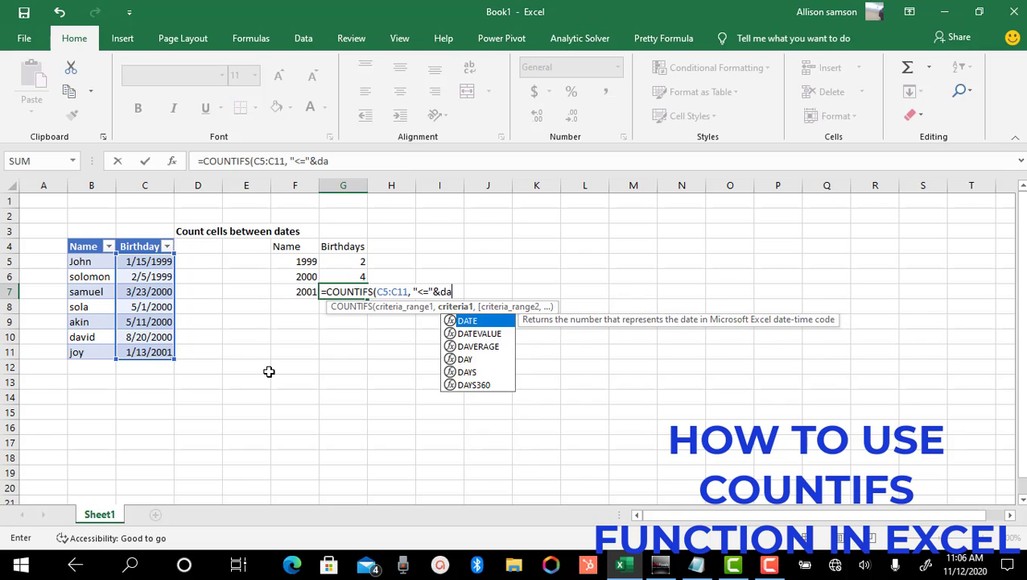
key("BackSpace")
type("ATE(")
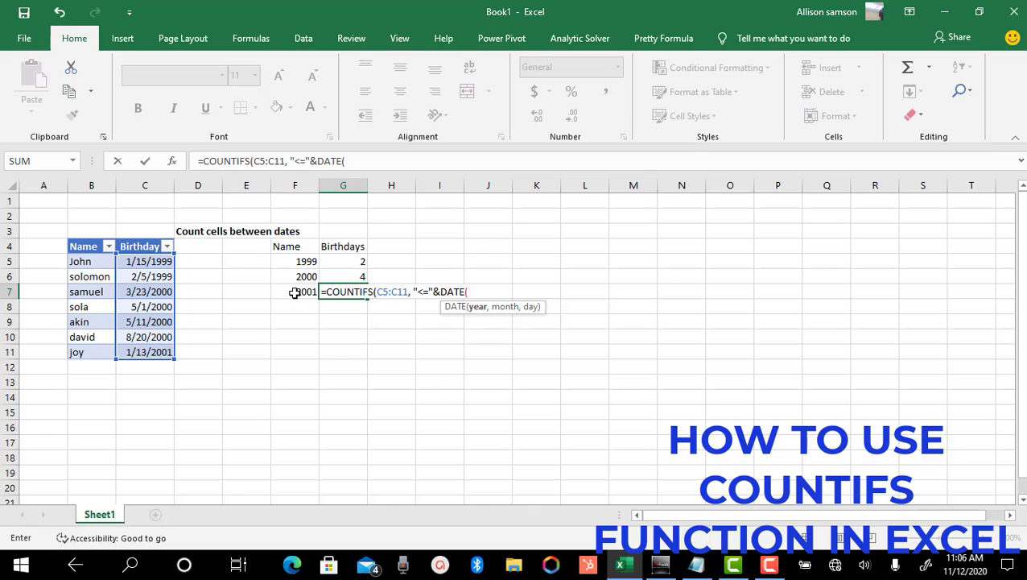
type("F")
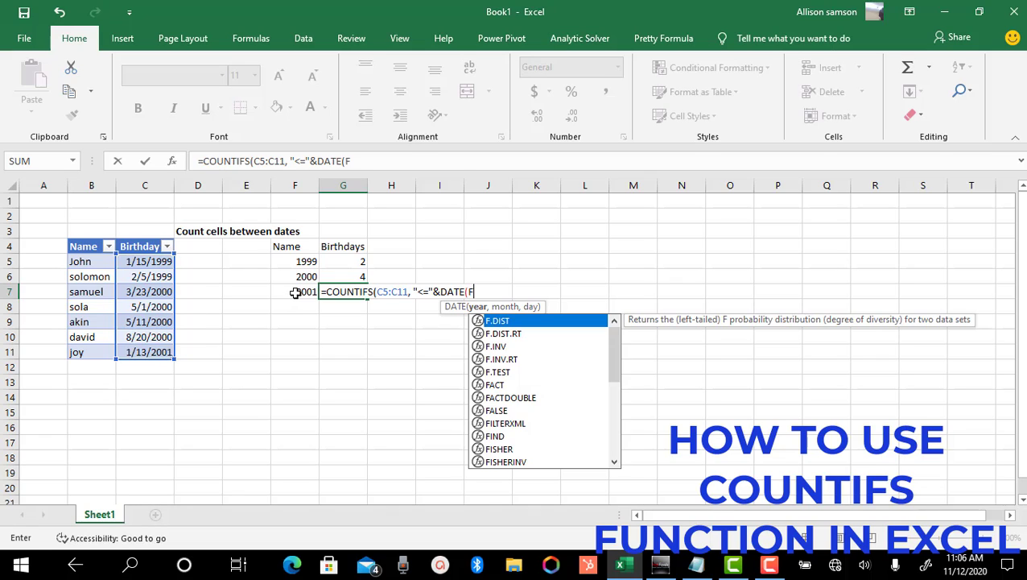
type("7")
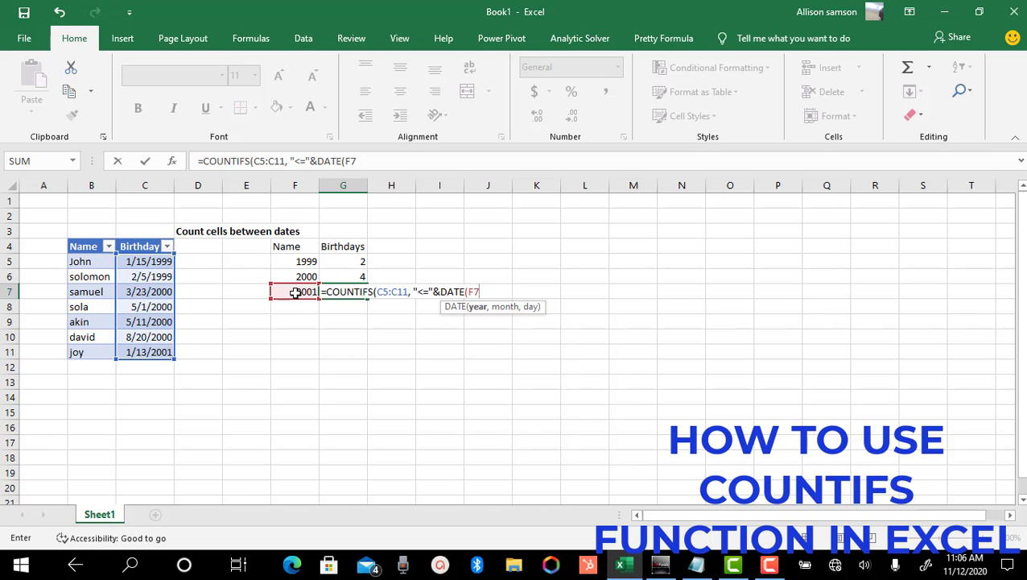
type(",1,1")
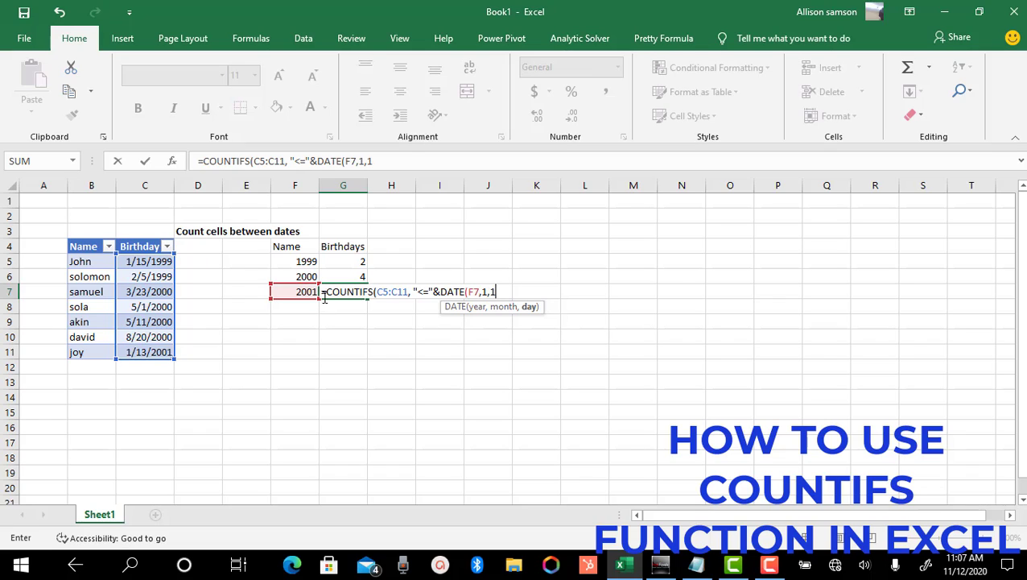
type(")")
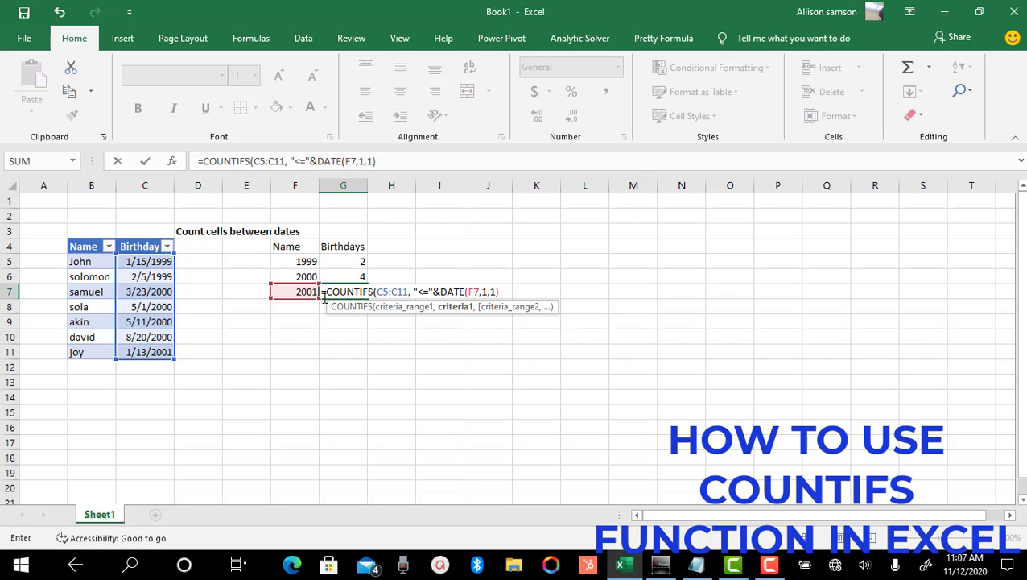
Step: Add C5:C11 as the second criteria range in the G7 formula and begin its criterion with the <= operator
type(",")
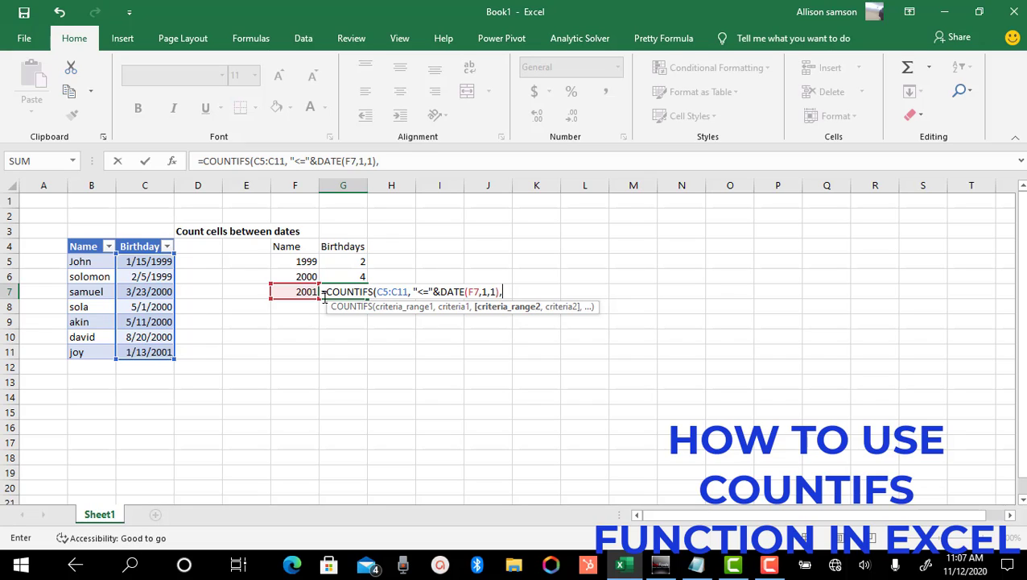
type("C")
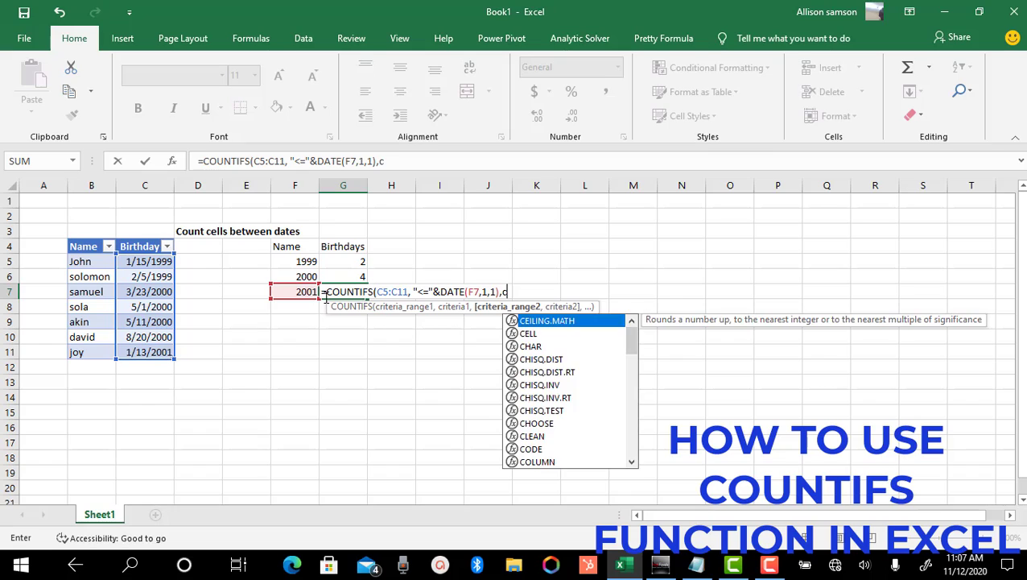
type("5")
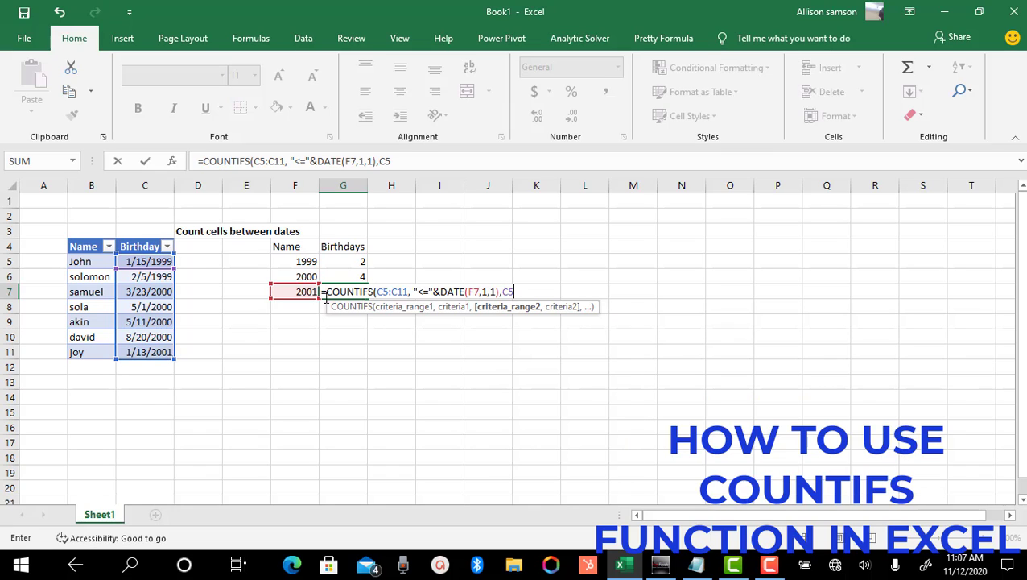
type(":C11")
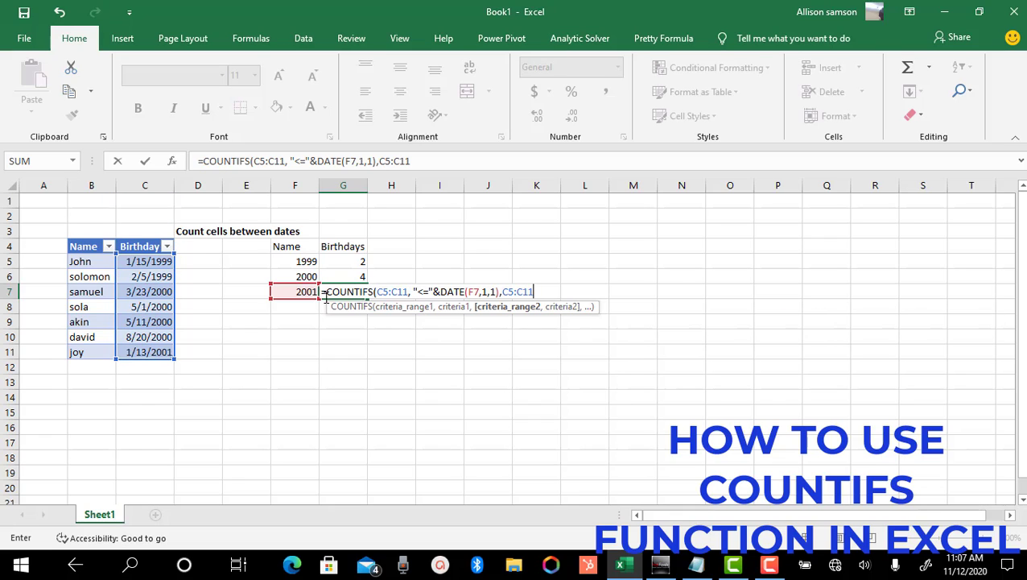
type(",")
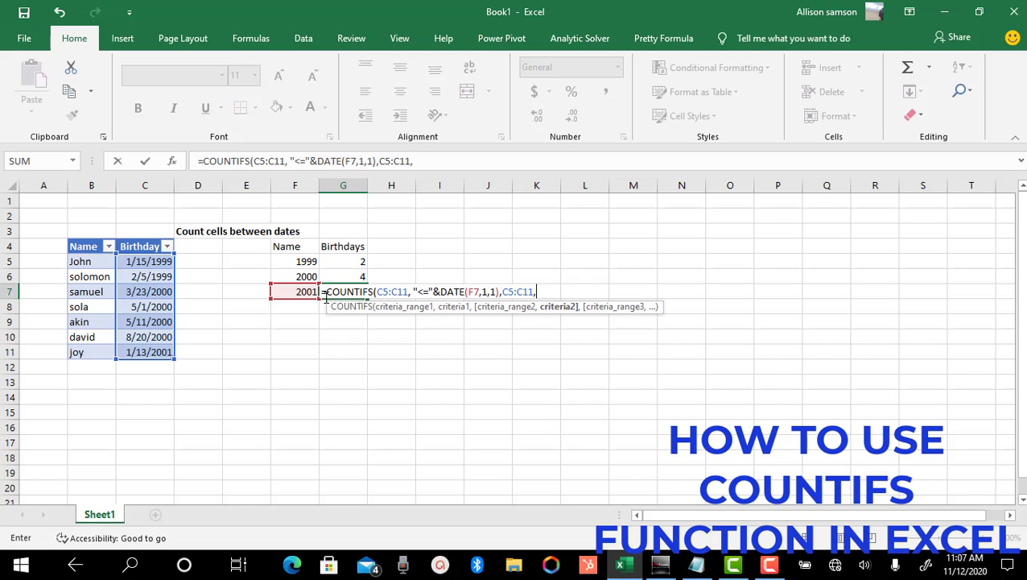
type(" \"<=")
Step: Correct the operator of the first criterion in the G7 formula to >=
left_click(423, 291)
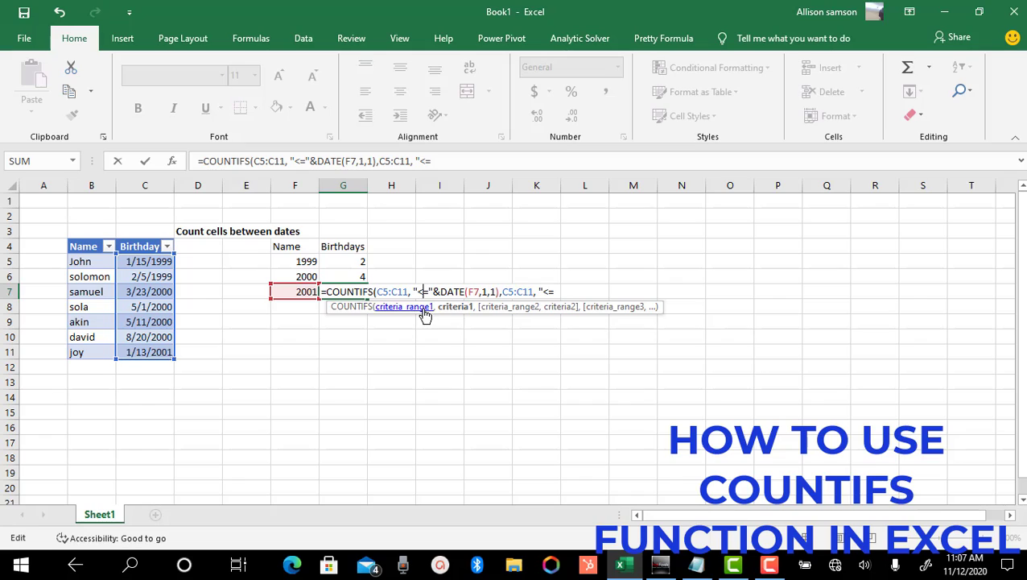
key("BackSpace")
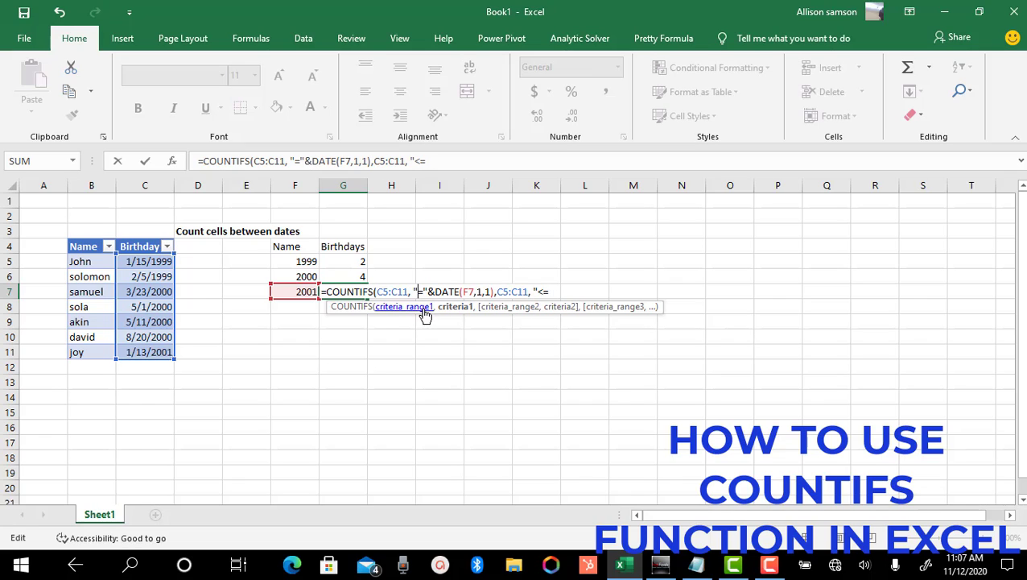
type(">")
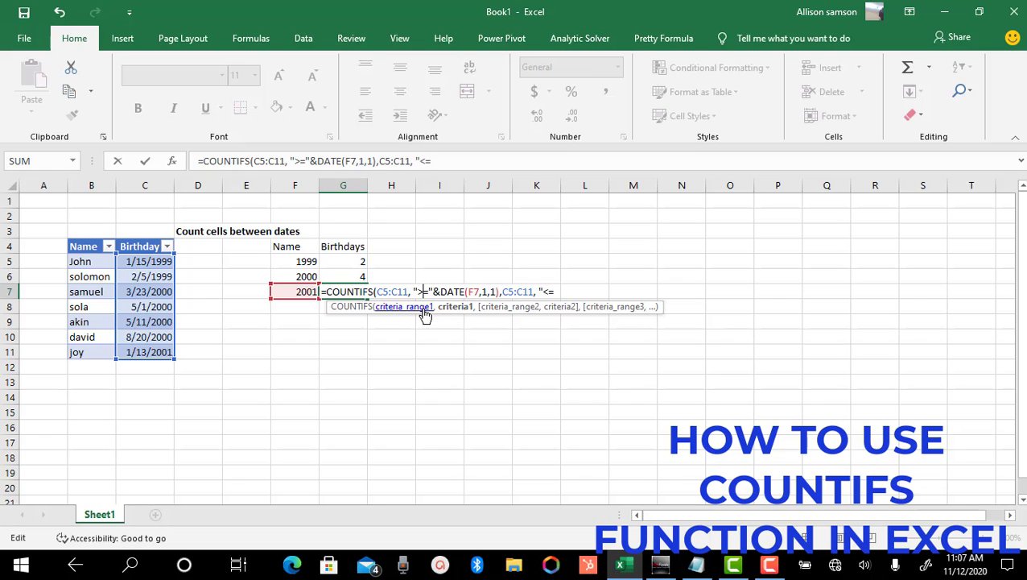
Step: Complete the second criterion of the G7 formula as "<="&DATE(F7,12,31), close the formula and enter it
left_click(557, 291)
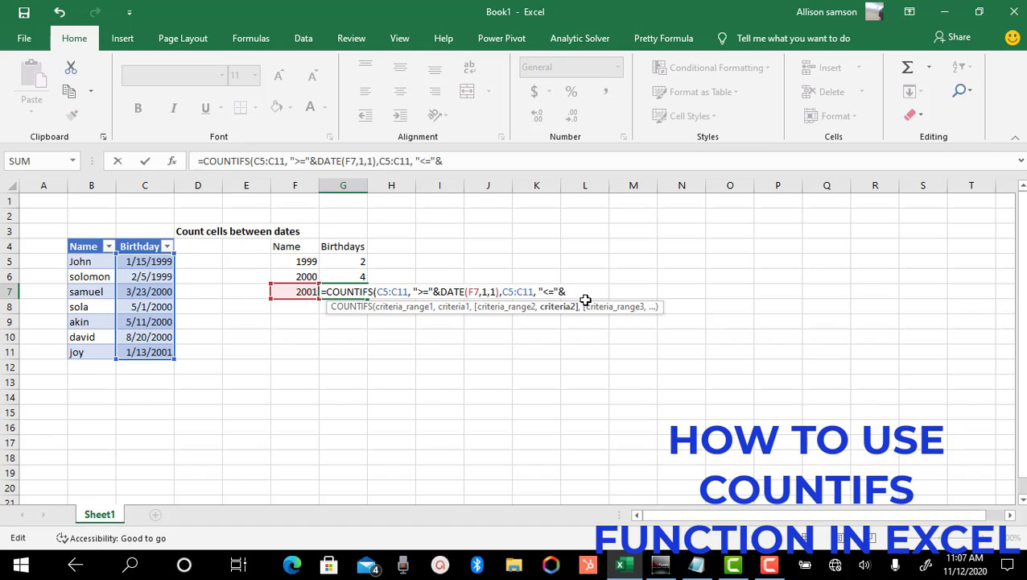
type("date")
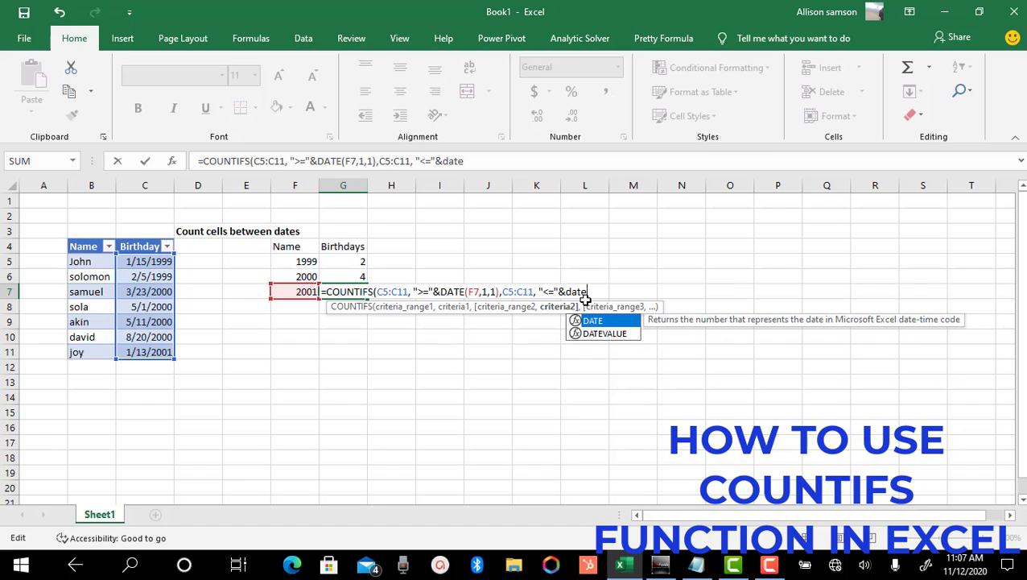
key("BackSpace")
key("BackSpace")
key("BackSpace")
key("BackSpace")
type("DA")
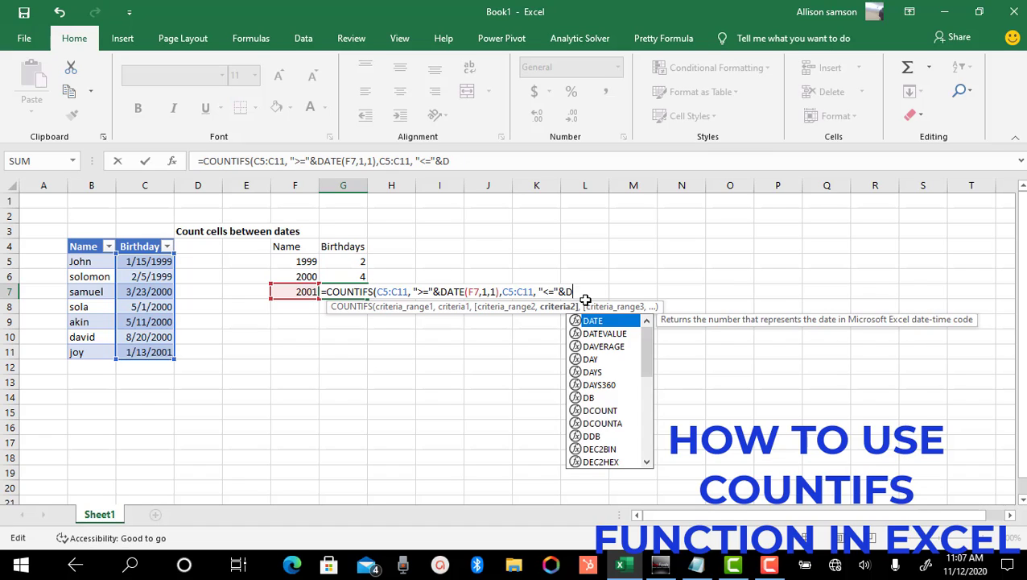
type("TE(")
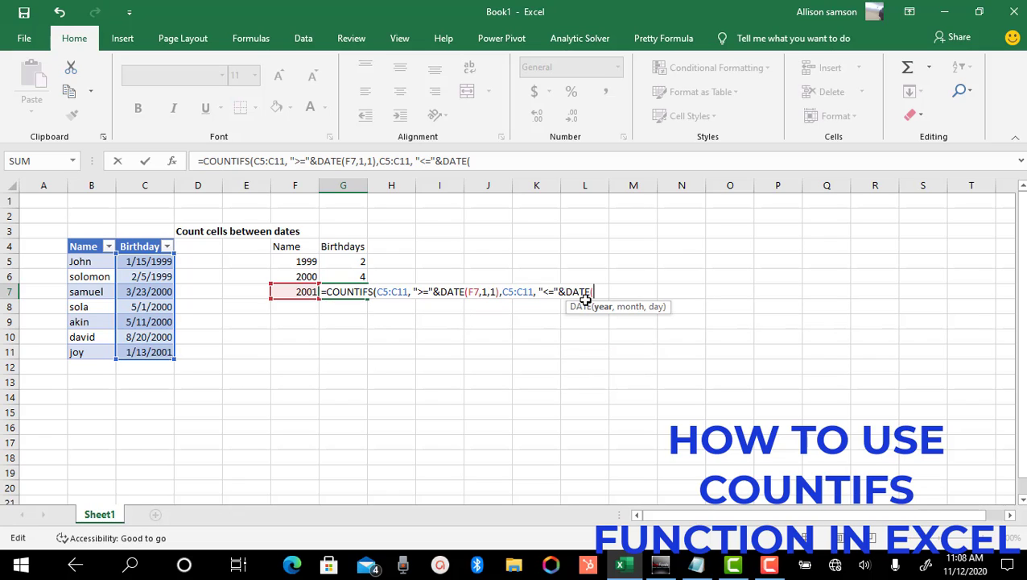
type("F")
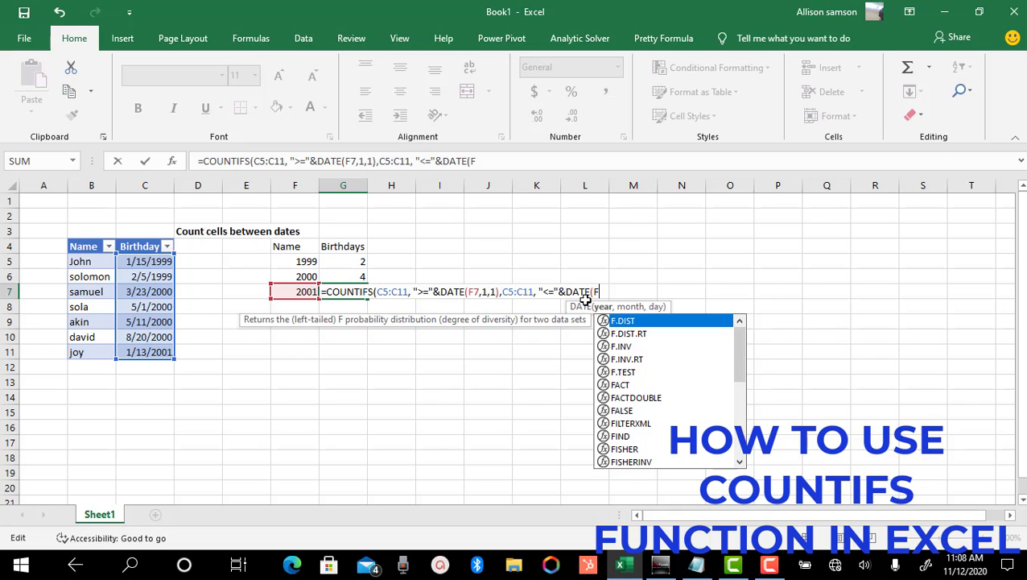
type("7")
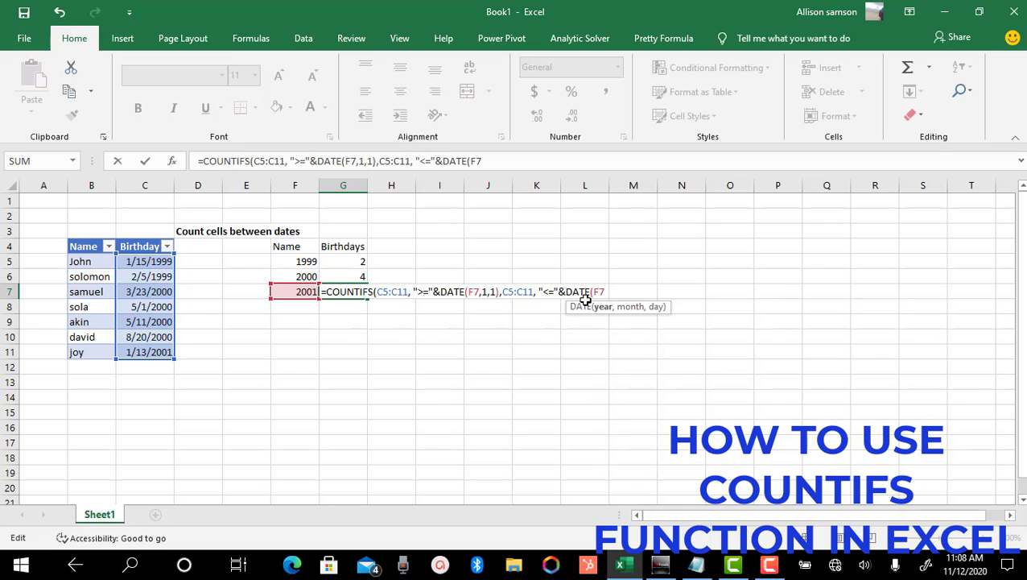
type(",12,")
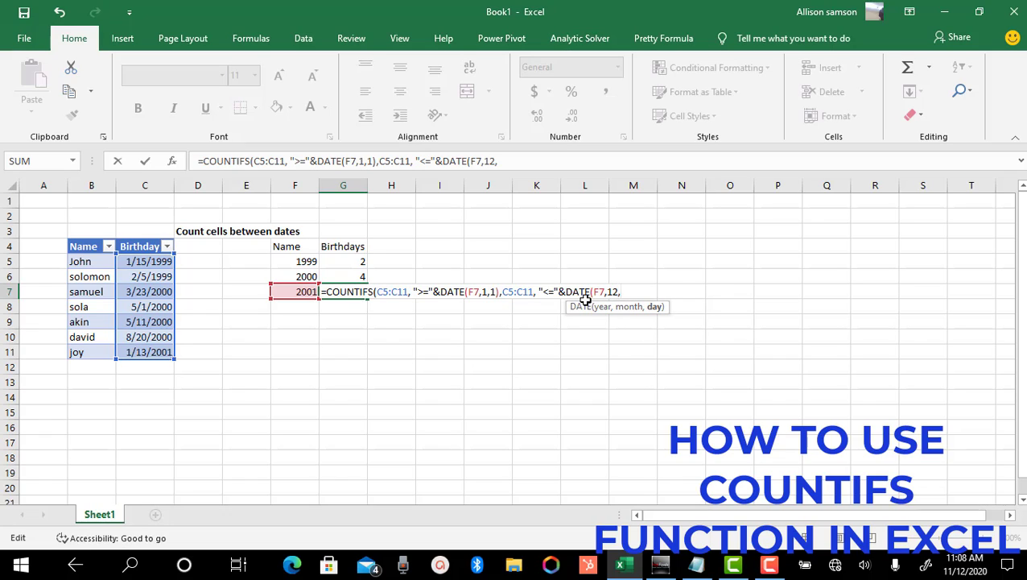
type("31)")
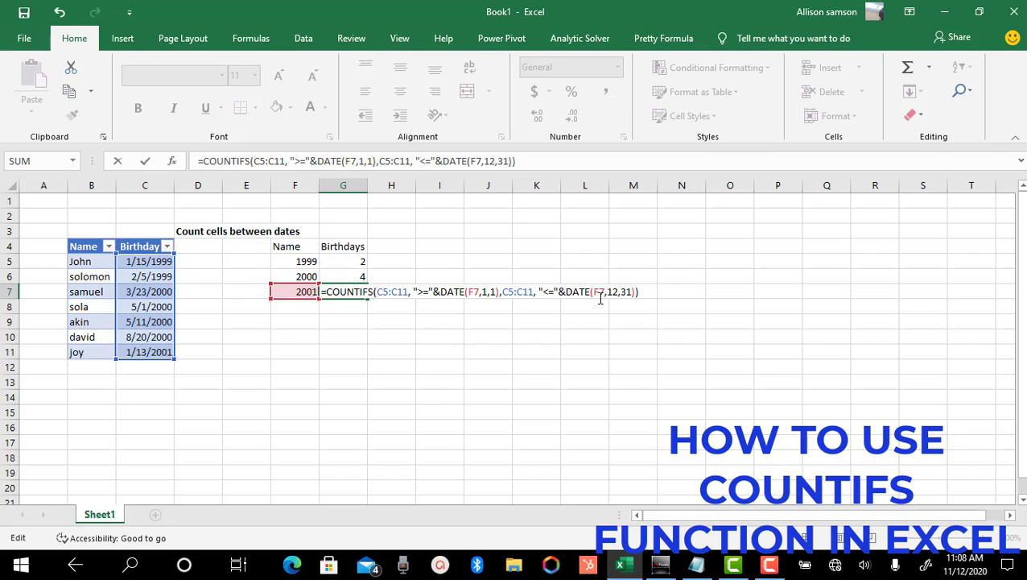
key("Return")
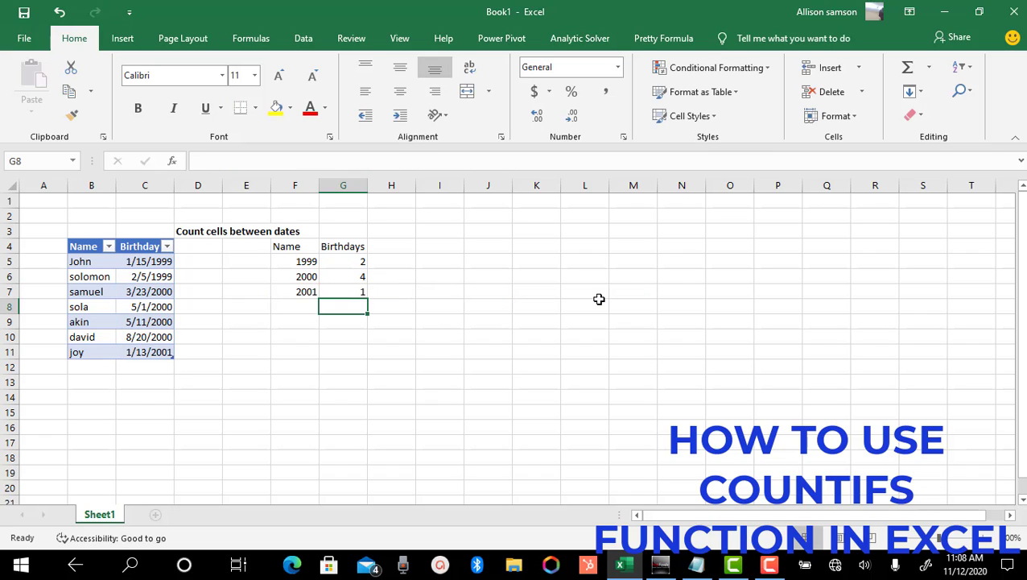
Step: Check the counts in G7, G6 and G5 against the matching 2001, 2000 and 1999 birthdays in column C
left_click(155, 348)
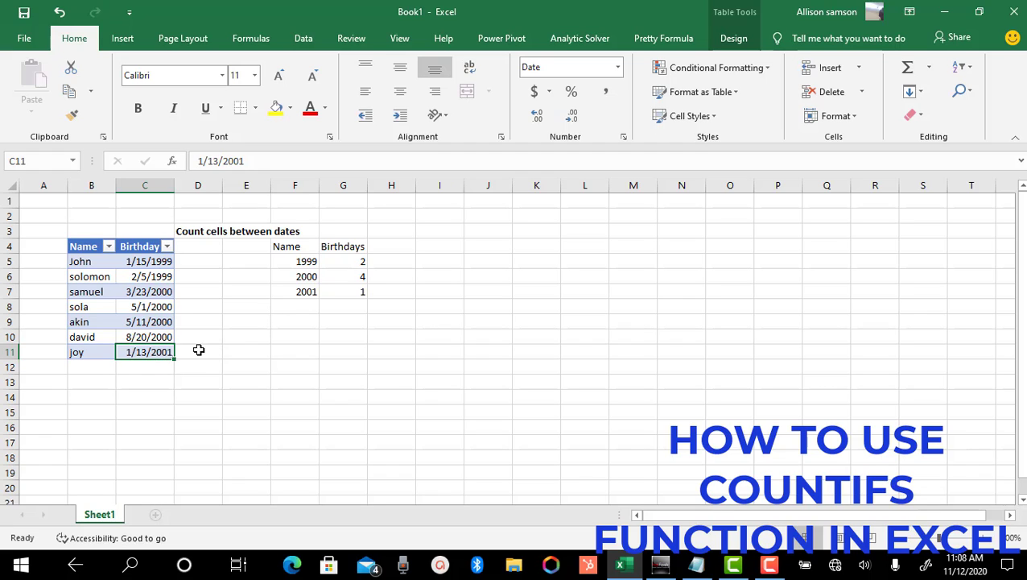
left_click(343, 292)
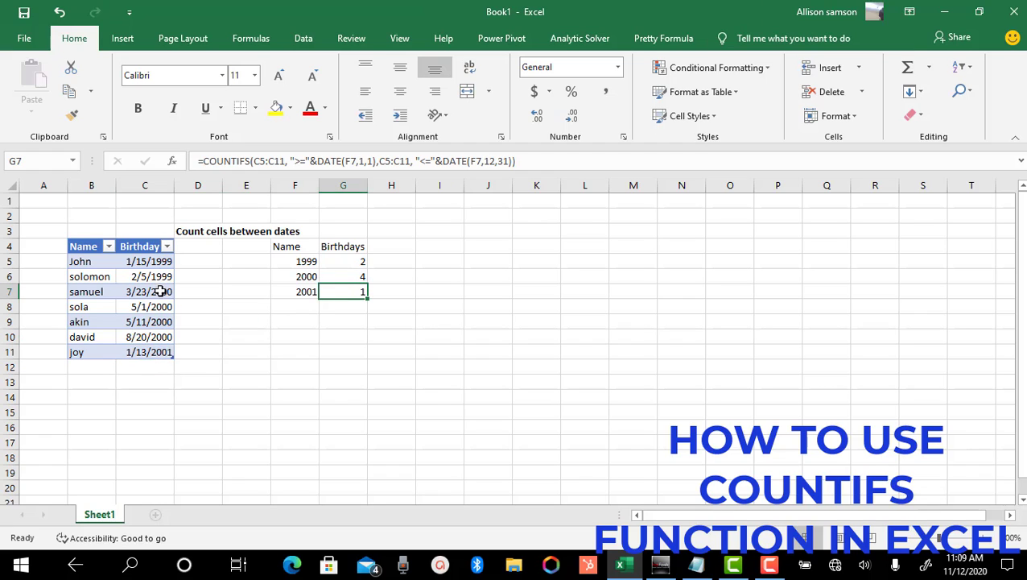
left_click_drag(160, 291, 163, 343)
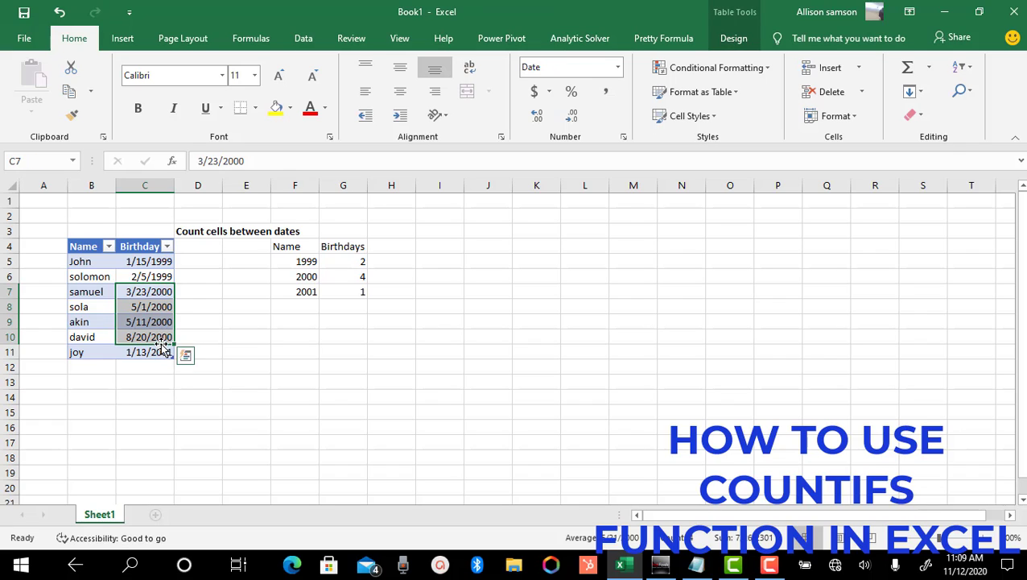
left_click(365, 277)
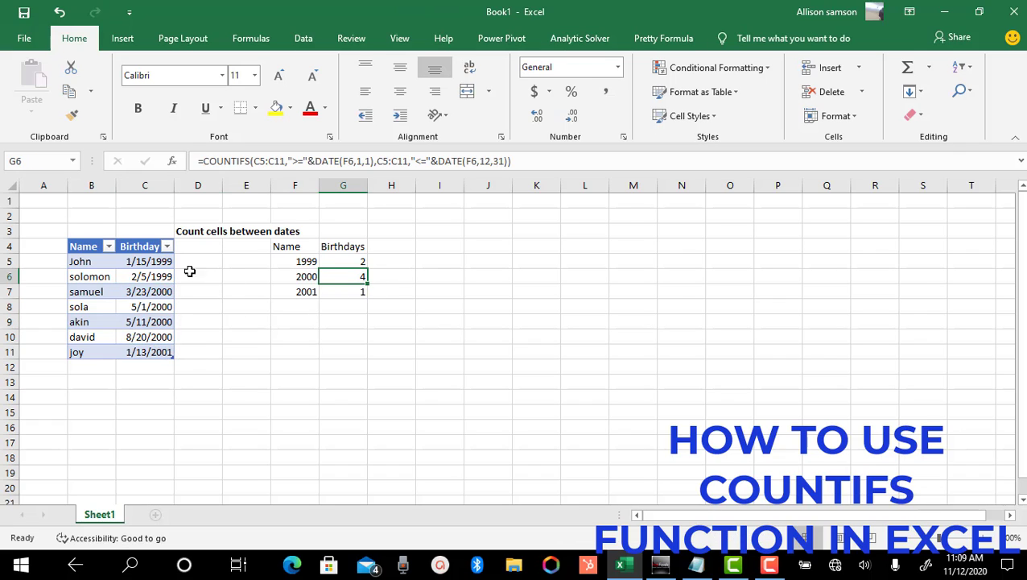
left_click_drag(167, 263, 166, 277)
left_click(343, 262)
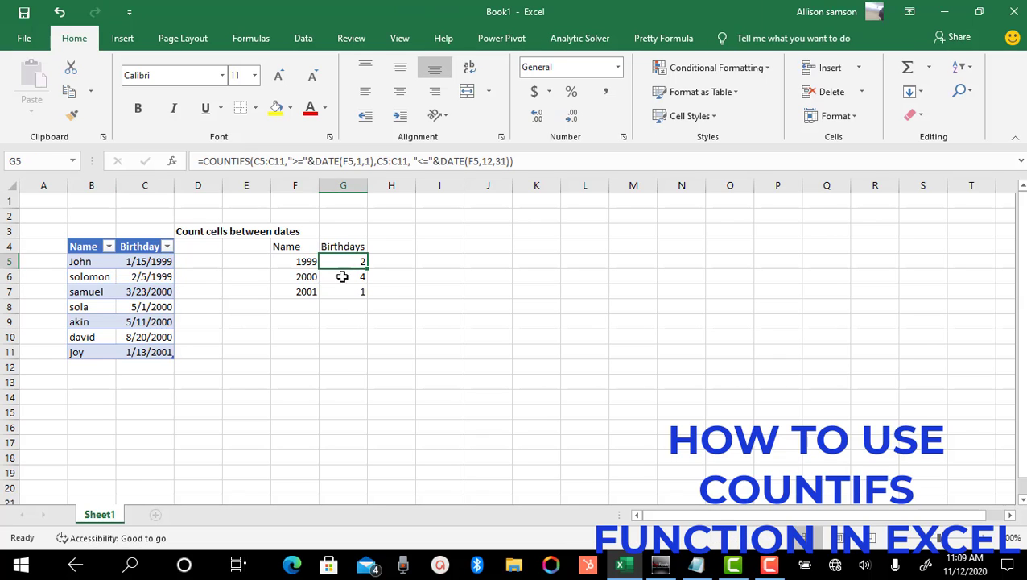
Step: Switch to Notepad to review the dates named range in the formula notes, and compare it with C5:C11 back in Excel
left_click(694, 568)
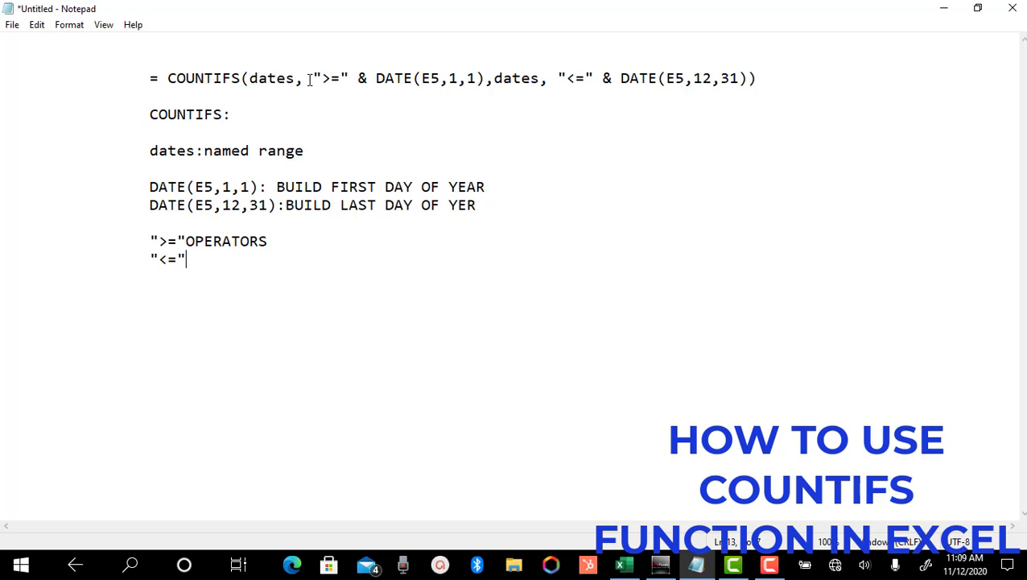
left_click_drag(294, 78, 252, 78)
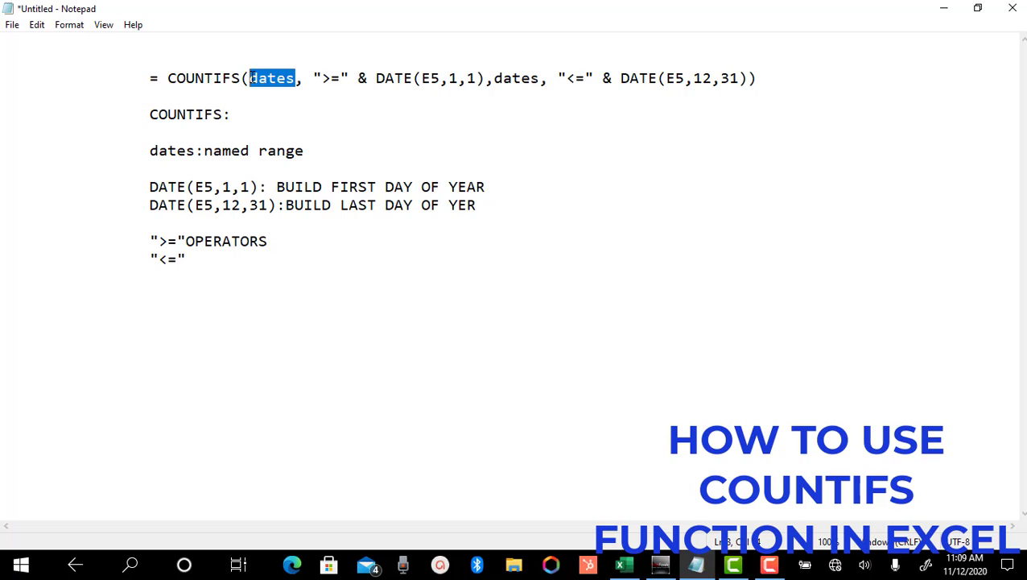
left_click_drag(204, 150, 305, 152)
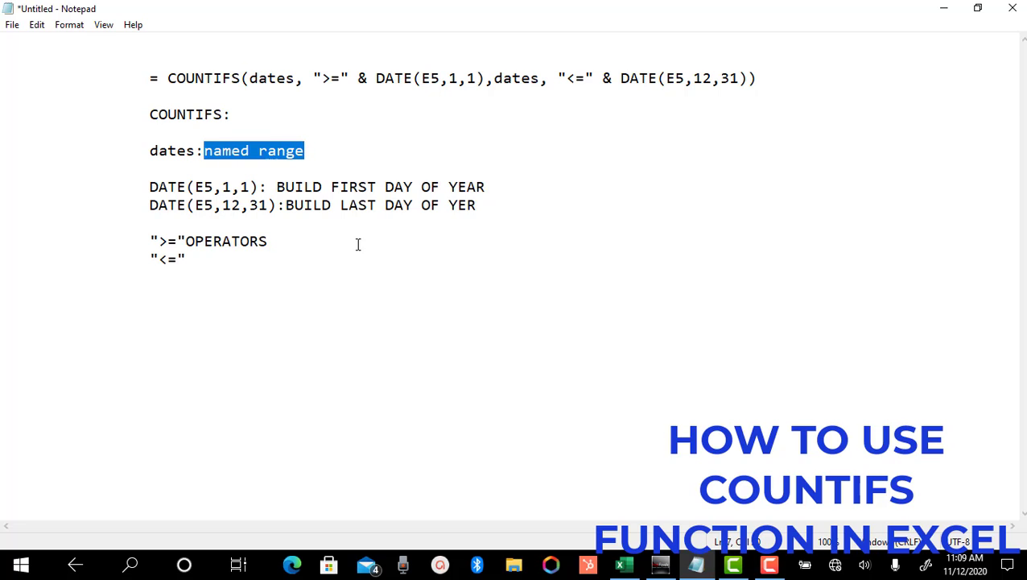
left_click(620, 563)
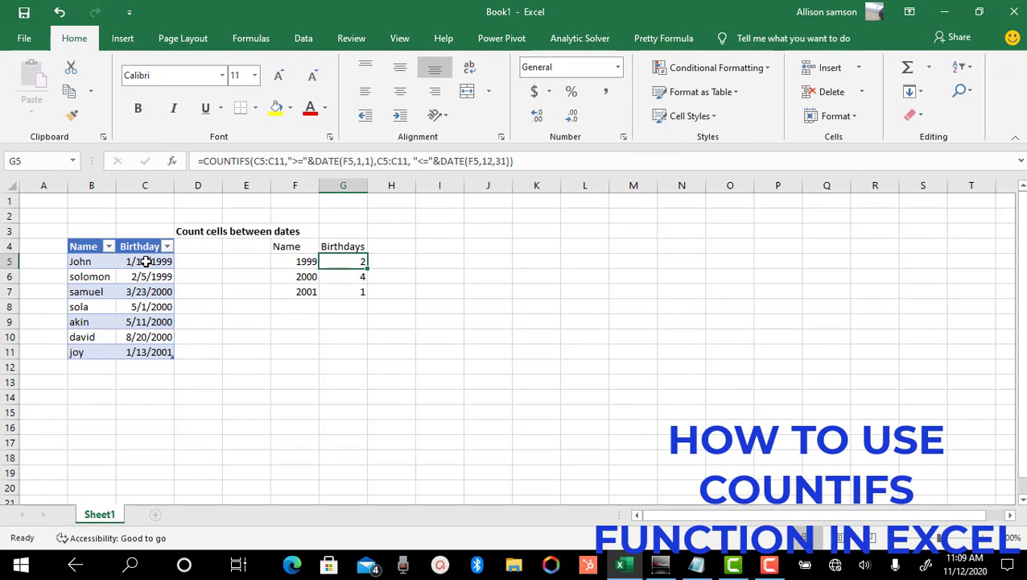
left_click(143, 265)
left_click_drag(145, 268, 155, 354)
Step: Return to the Notepad notes and examine the ">=" & DATE(E5,1,1) criterion of the COUNTIFS formula
left_click(697, 565)
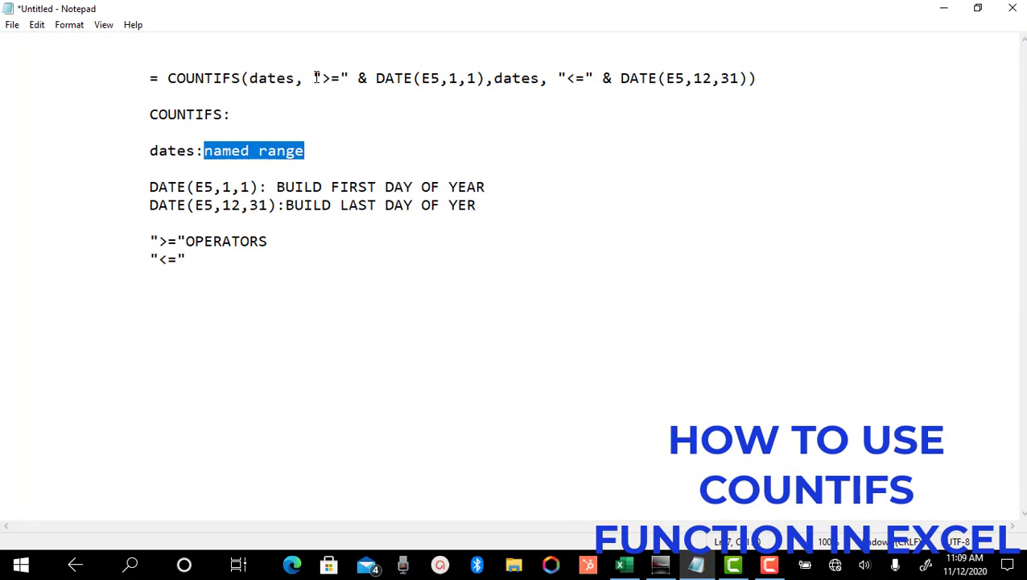
left_click_drag(314, 78, 487, 78)
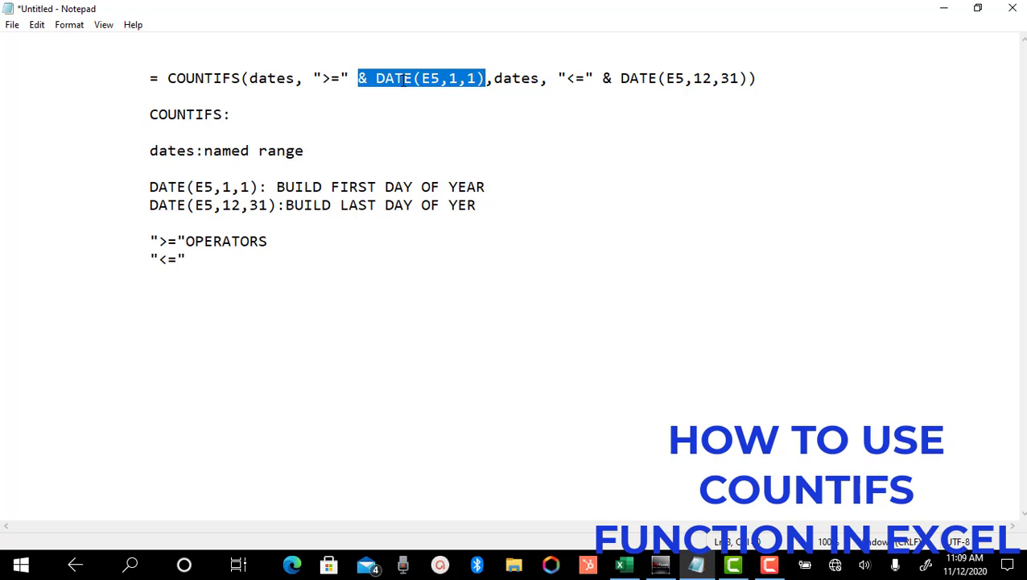
left_click(483, 81)
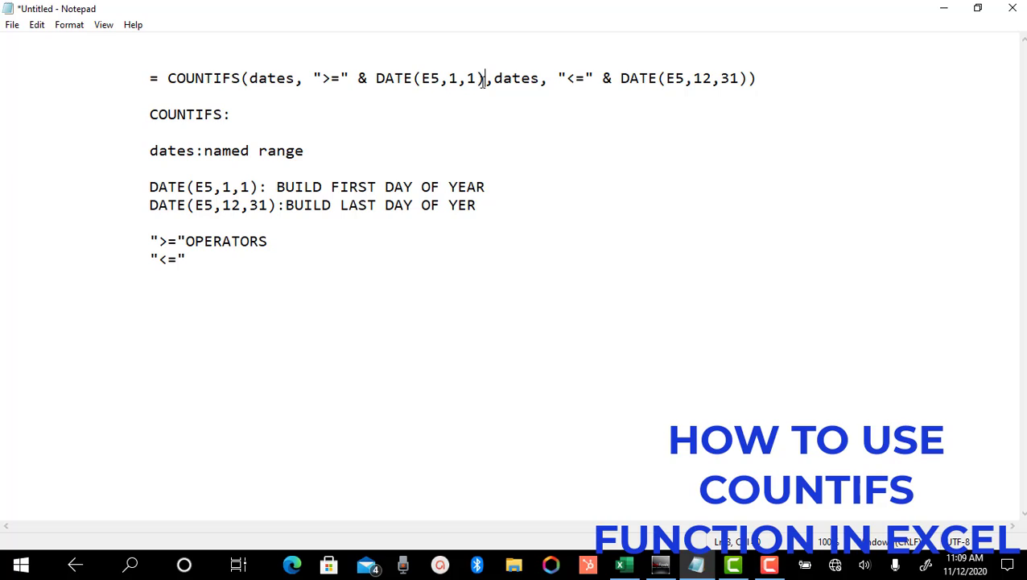
Step: Examine the repeated dates range and the "<=" & DATE(E5,12,31) criterion against the first criterion in the COUNTIFS formula notes
left_click_drag(492, 78, 534, 81)
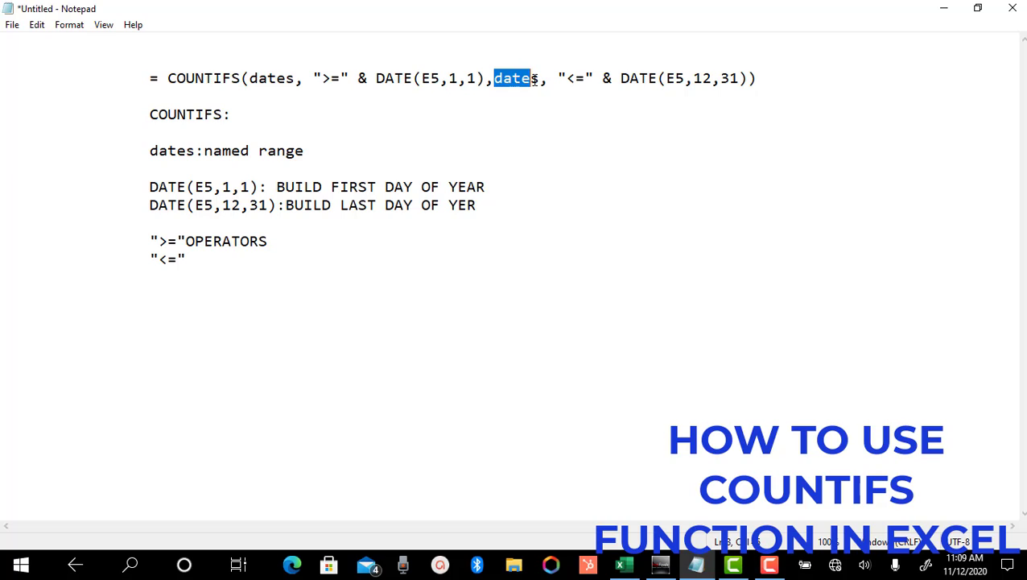
left_click_drag(467, 78, 385, 78)
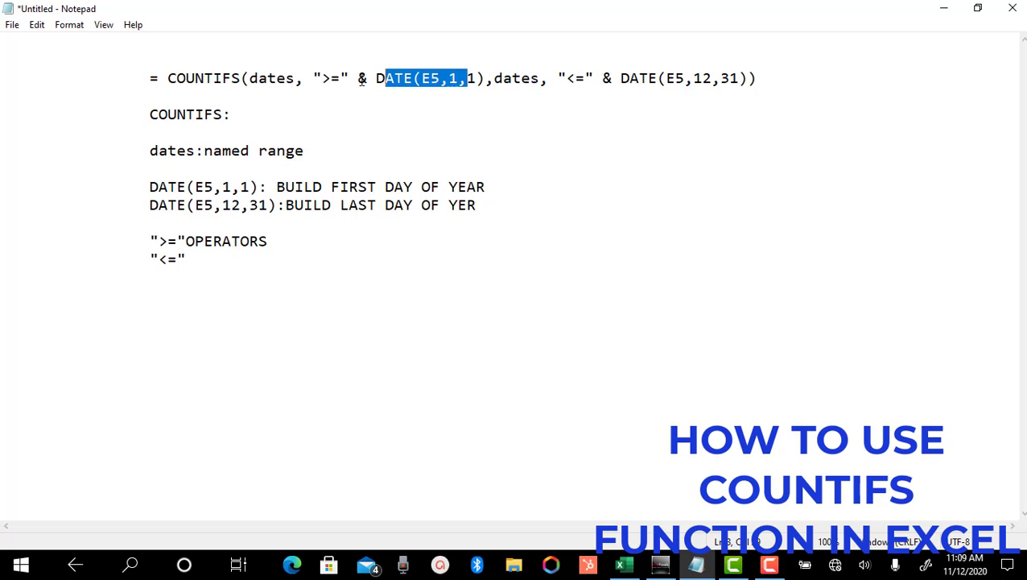
left_click(358, 79)
left_click(287, 80)
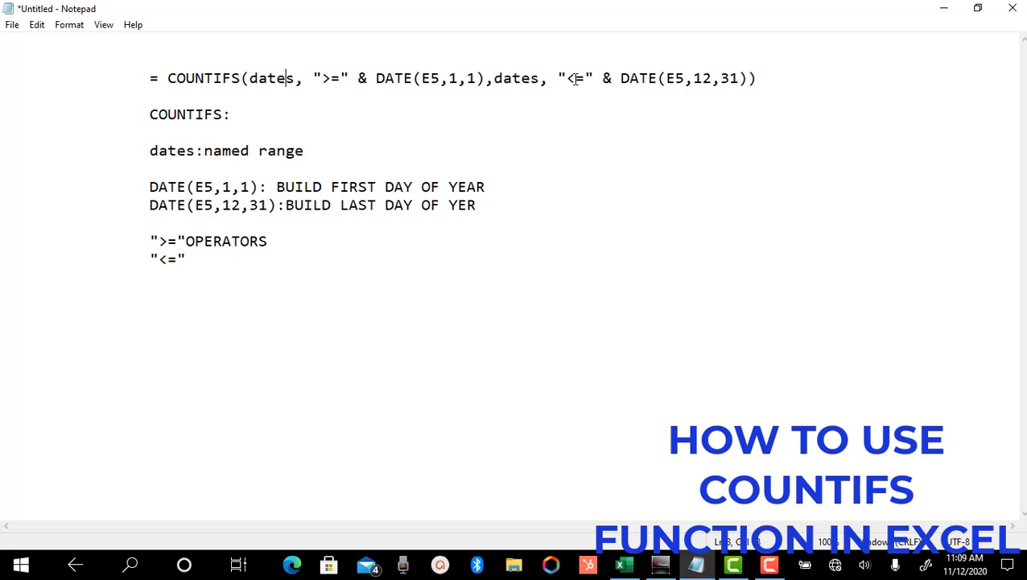
left_click_drag(559, 78, 638, 80)
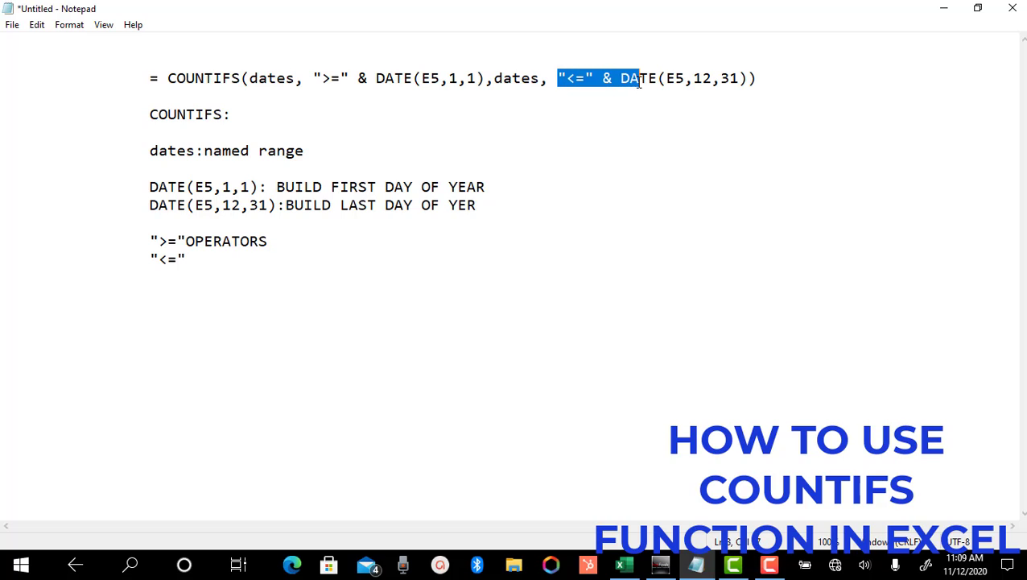
left_click(663, 79)
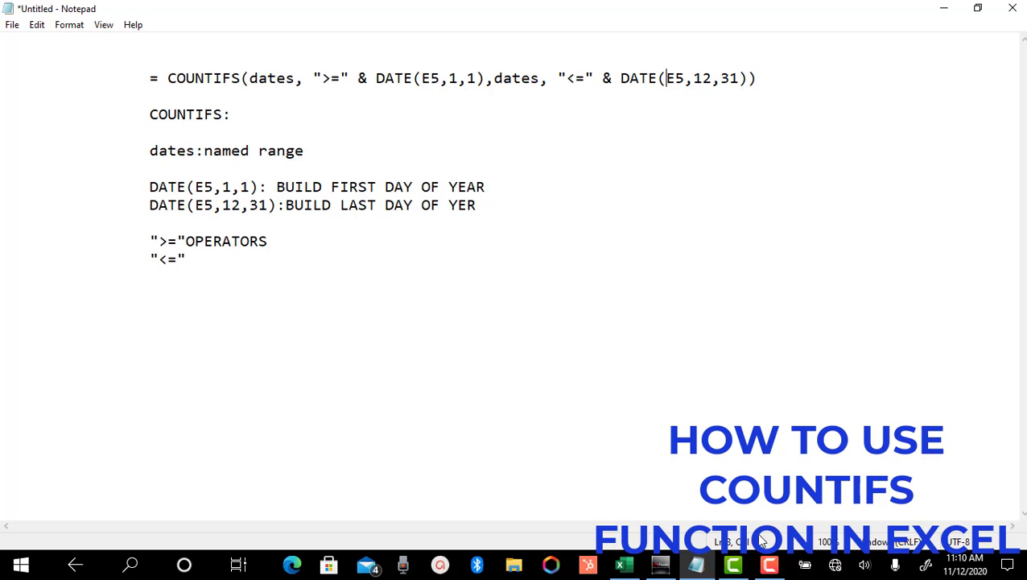
Step: Correct the misspelled last word of the DATE(E5,12,31) note to YEAR
left_click(470, 205)
type("A")
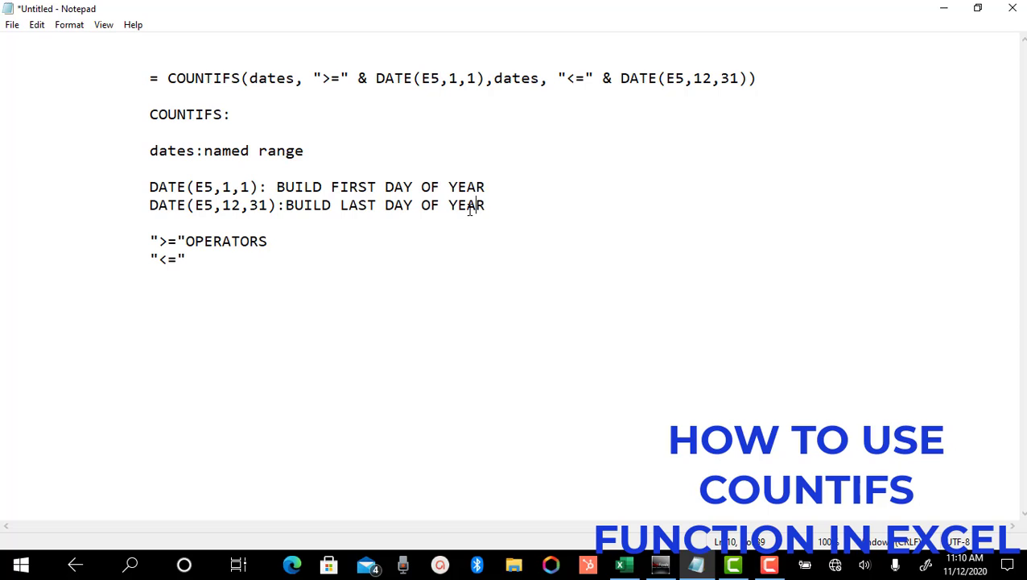
Step: Switch back to the Excel workbook and review the 2000 birthdays in C7:C10 of the Birthday column
left_click(734, 567)
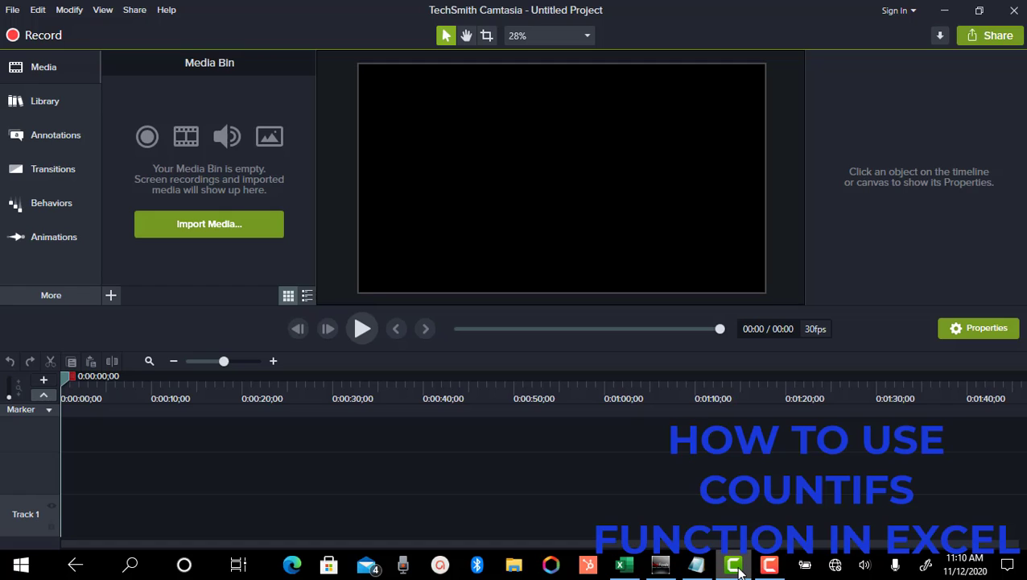
left_click(623, 566)
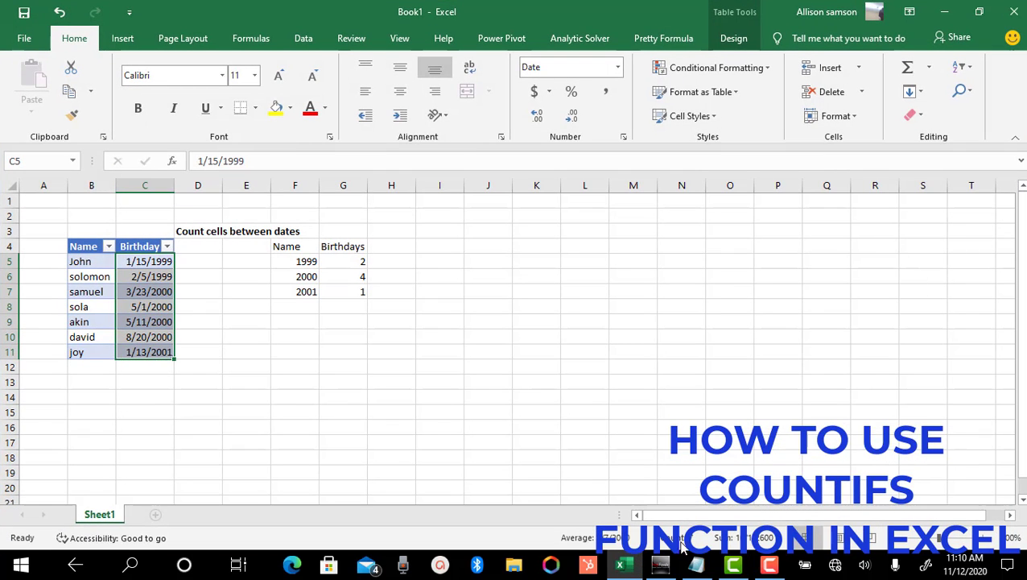
left_click(228, 302)
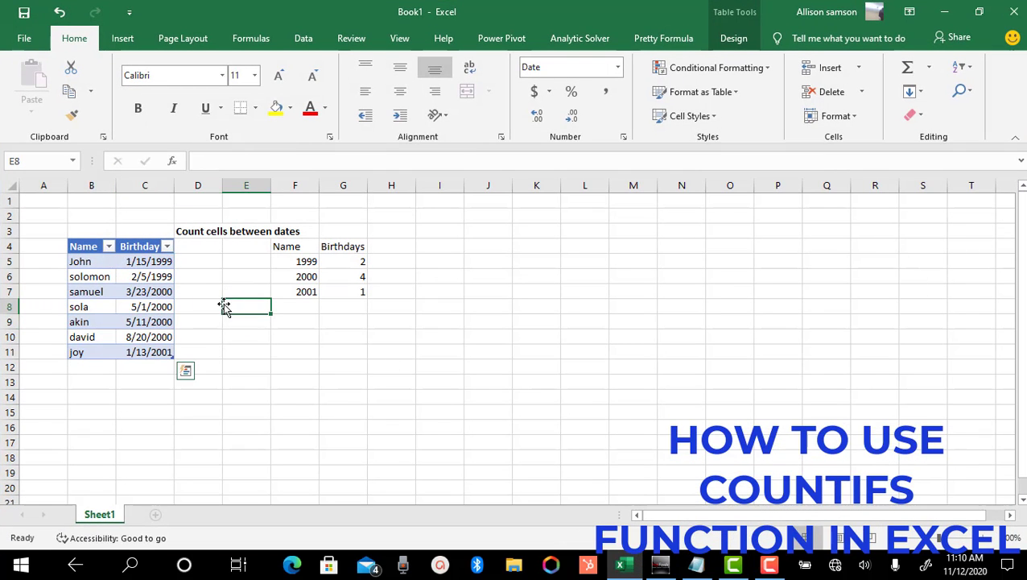
left_click(168, 292)
left_click(165, 307)
left_click(165, 321)
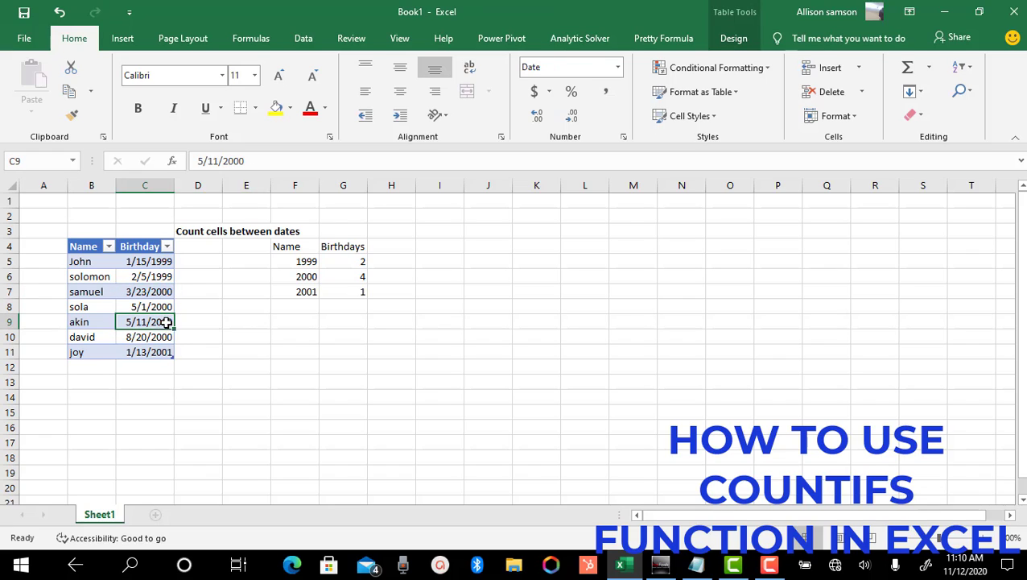
left_click(165, 335)
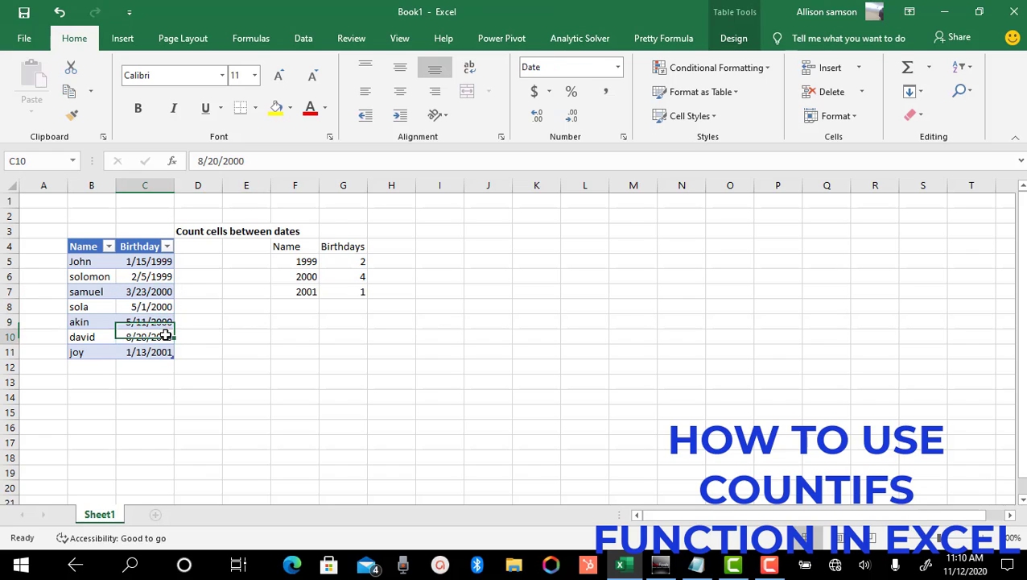
left_click(164, 294)
left_click(166, 306)
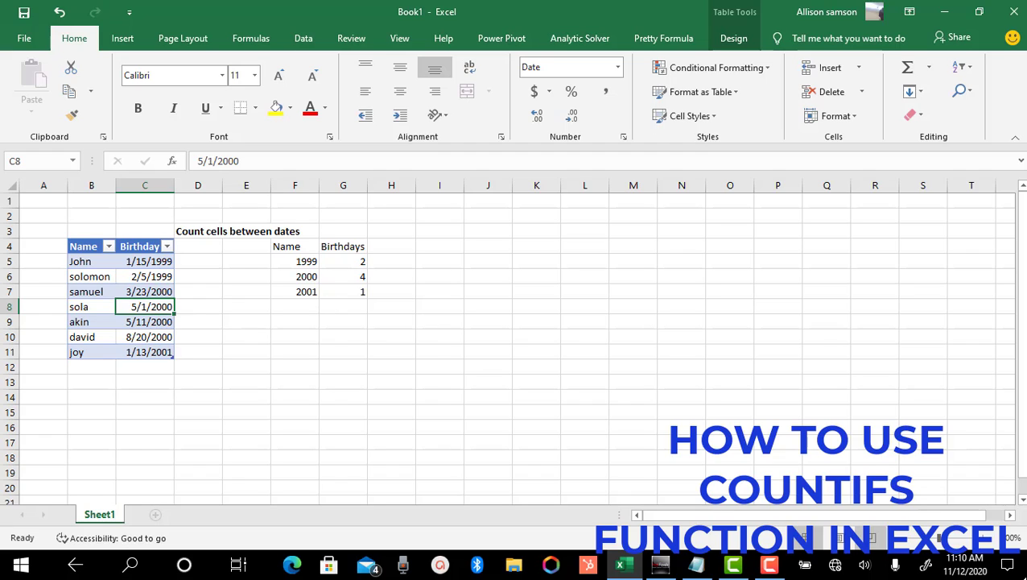
mouse_move(745, 569)
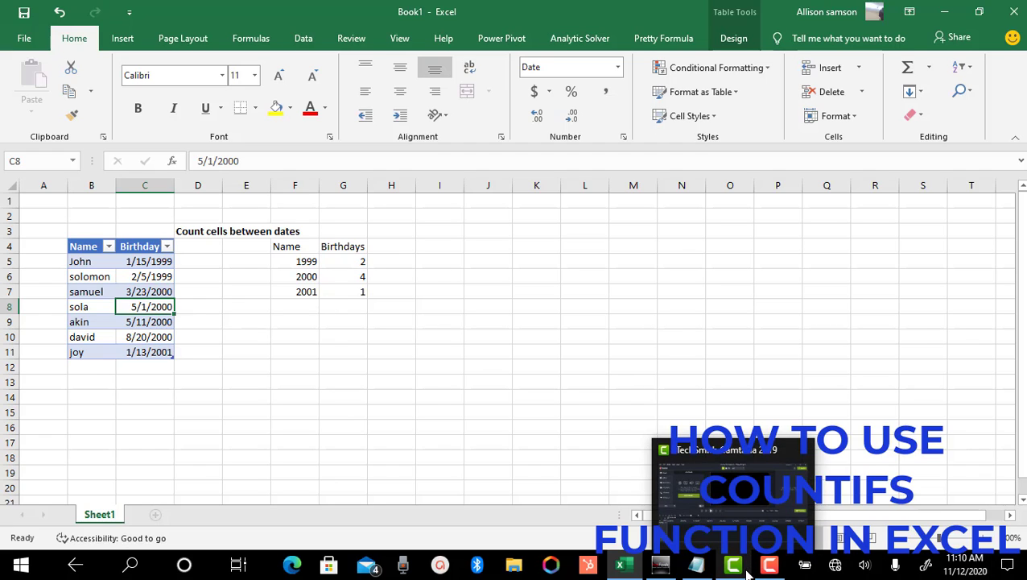
left_click(769, 566)
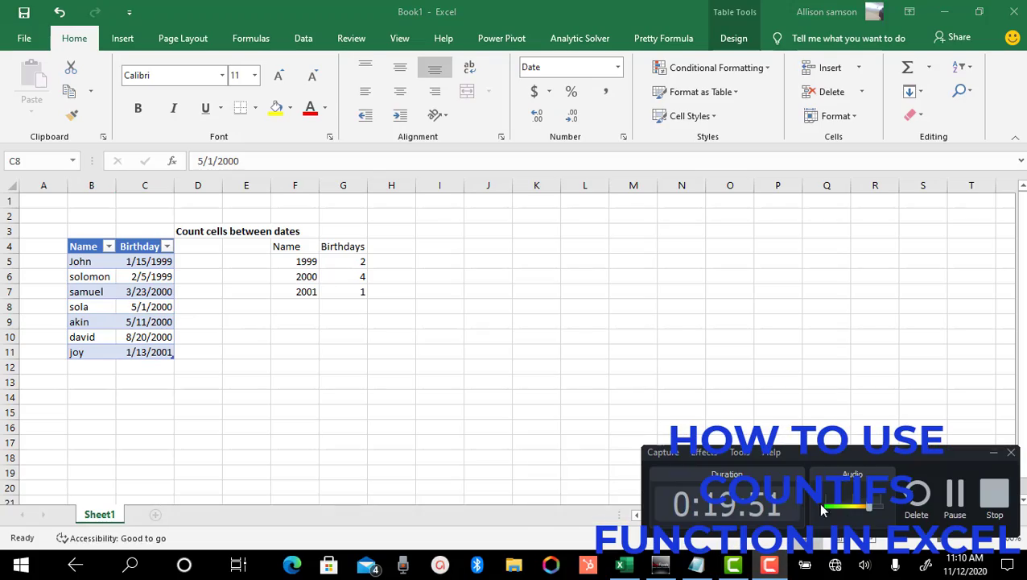